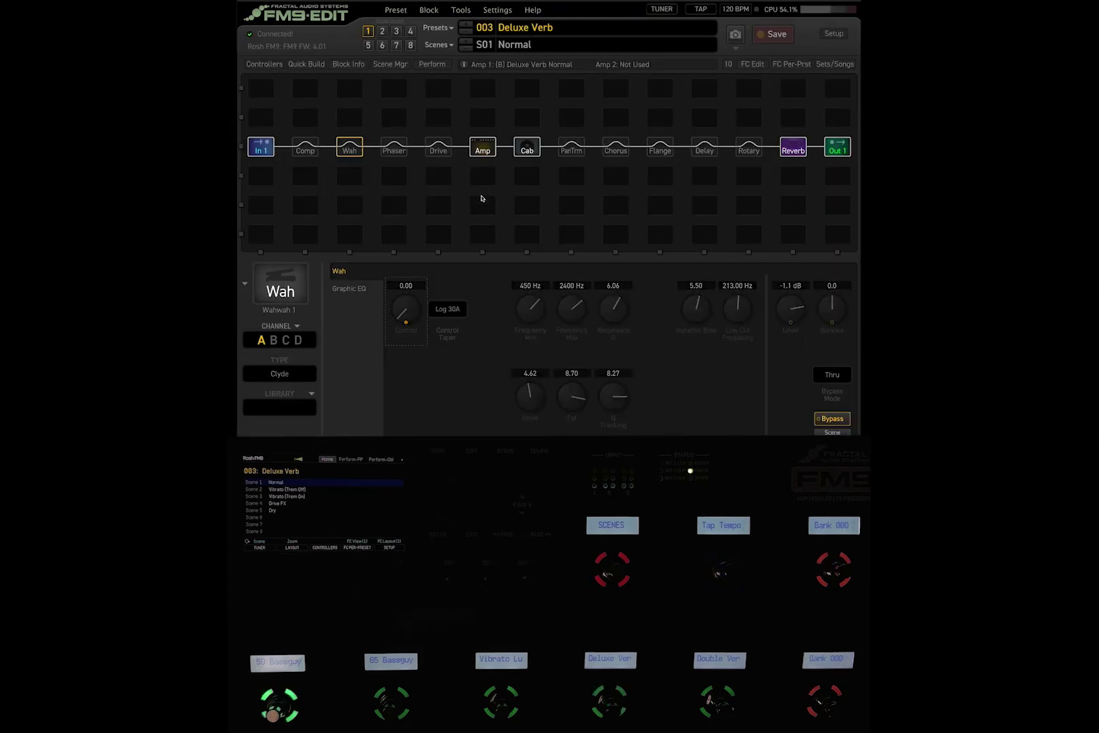
Place a Wah block from the Quick Build palette into preset 420's centre grid cell.
right_click(476, 145)
mouse_move(500, 261)
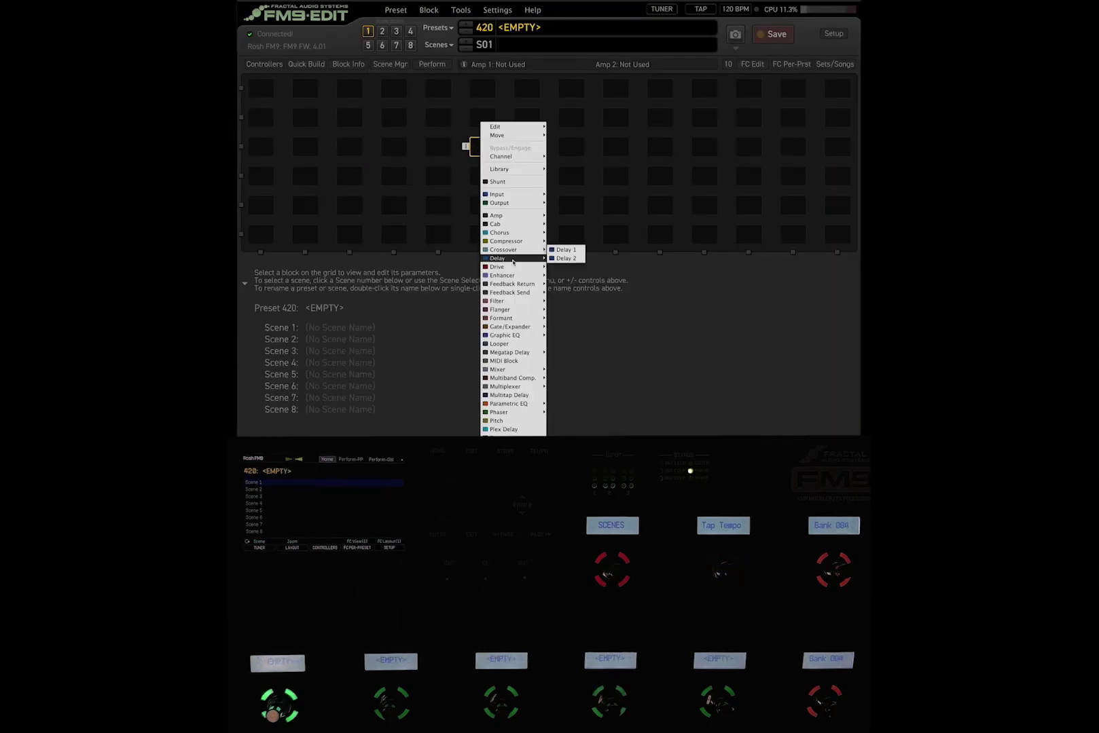
mouse_move(529, 315)
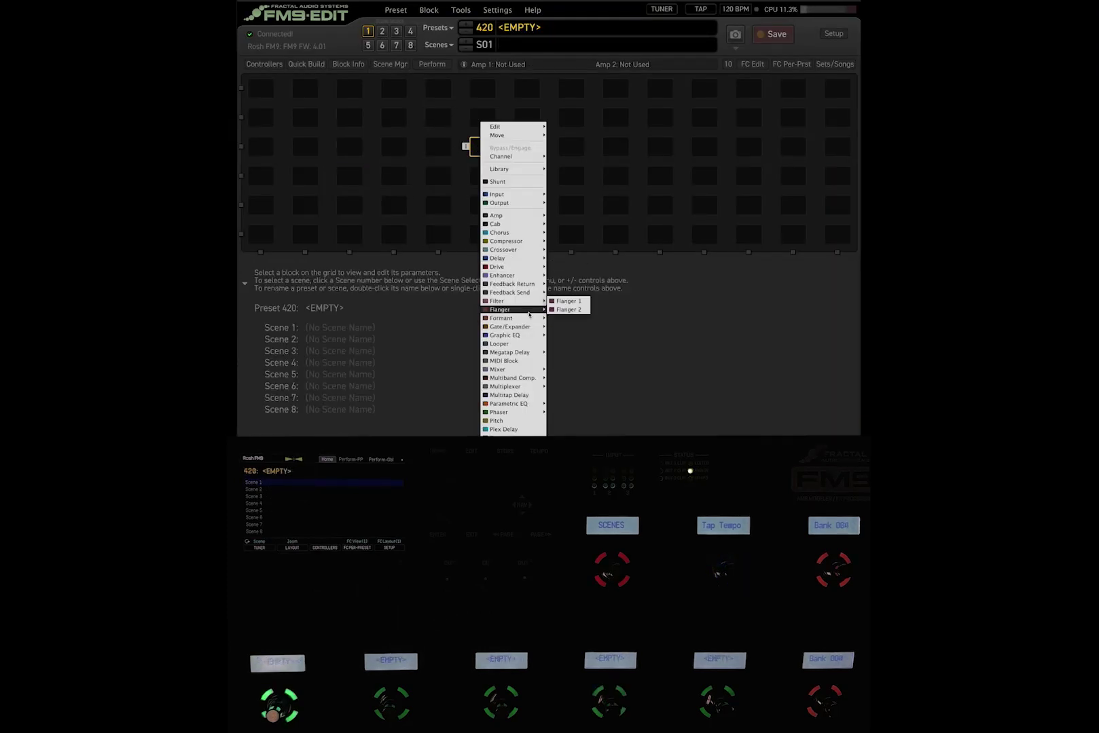
left_click(413, 285)
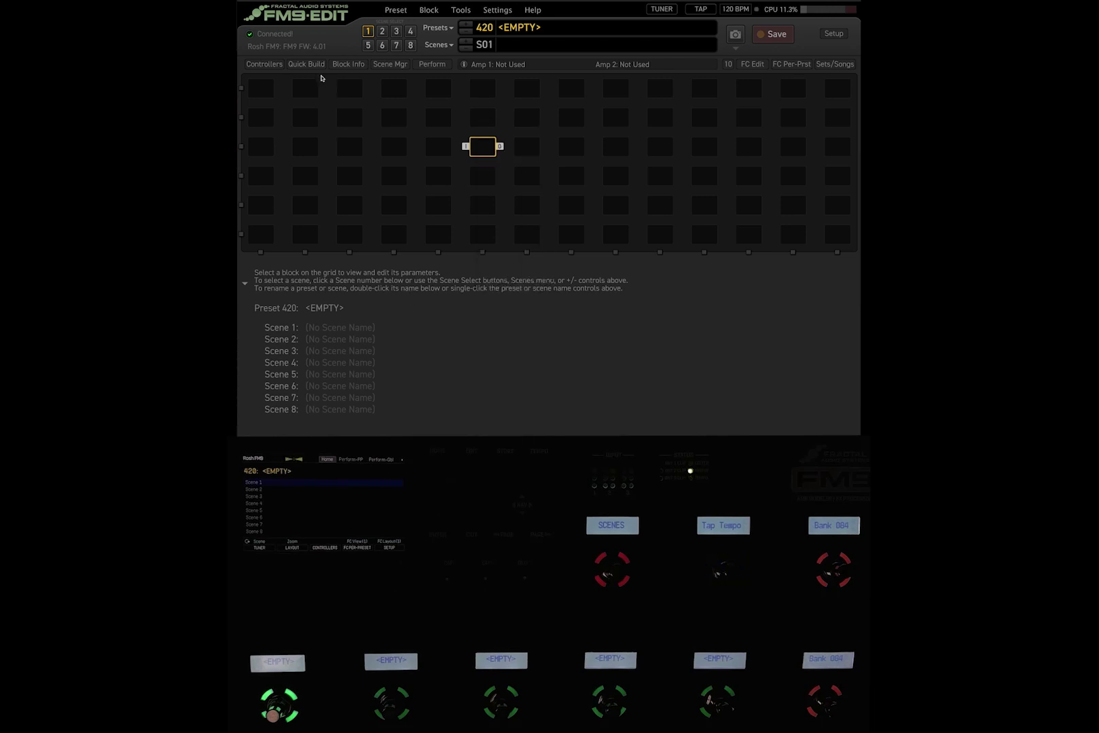
left_click(311, 65)
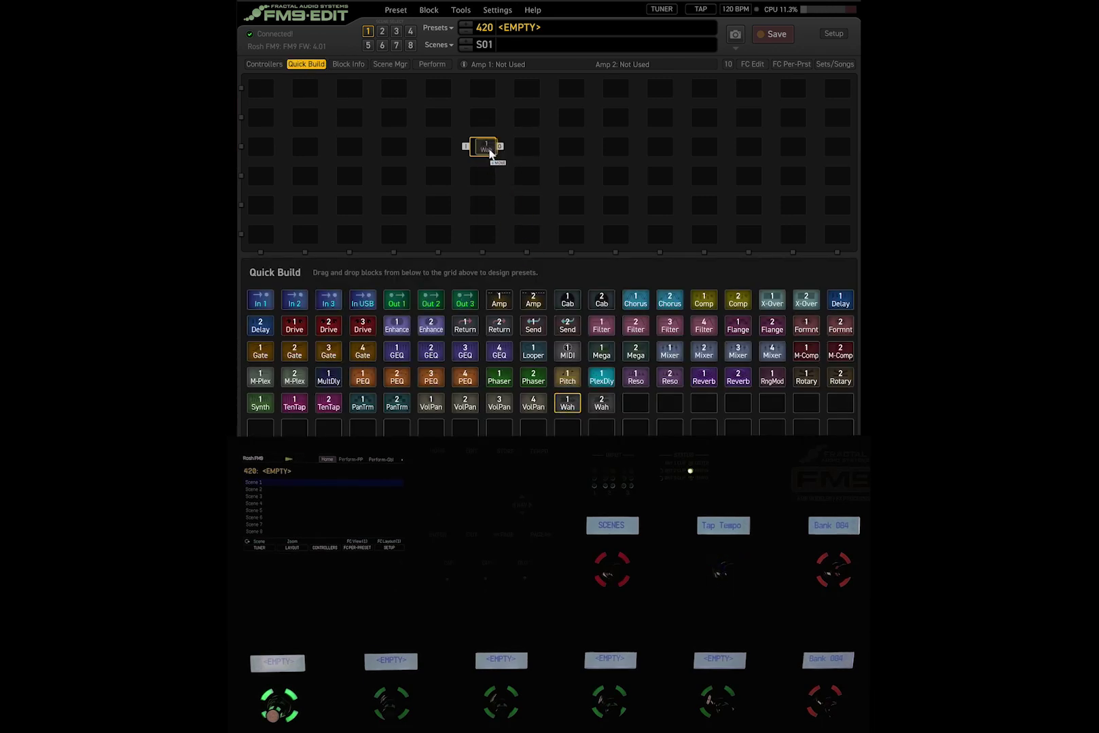
left_click_drag(460, 146, 478, 147)
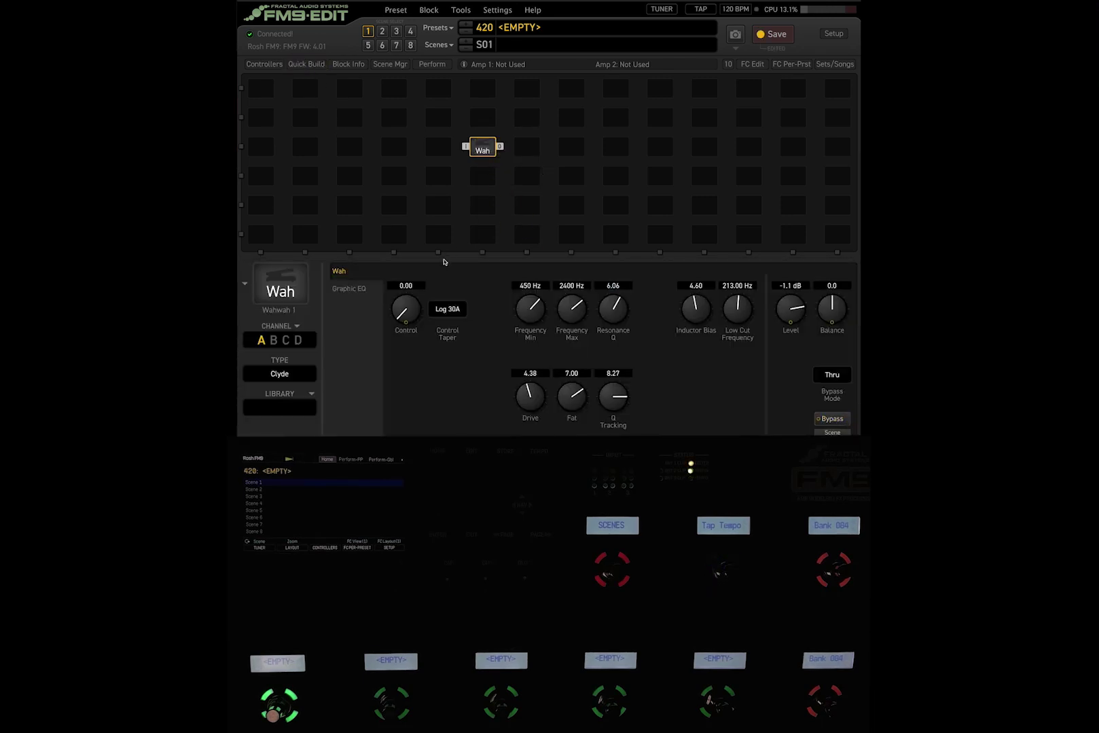
Set Source 1 of the Wah Control modifier to PEDAL 1 and close the editor.
right_click(408, 316)
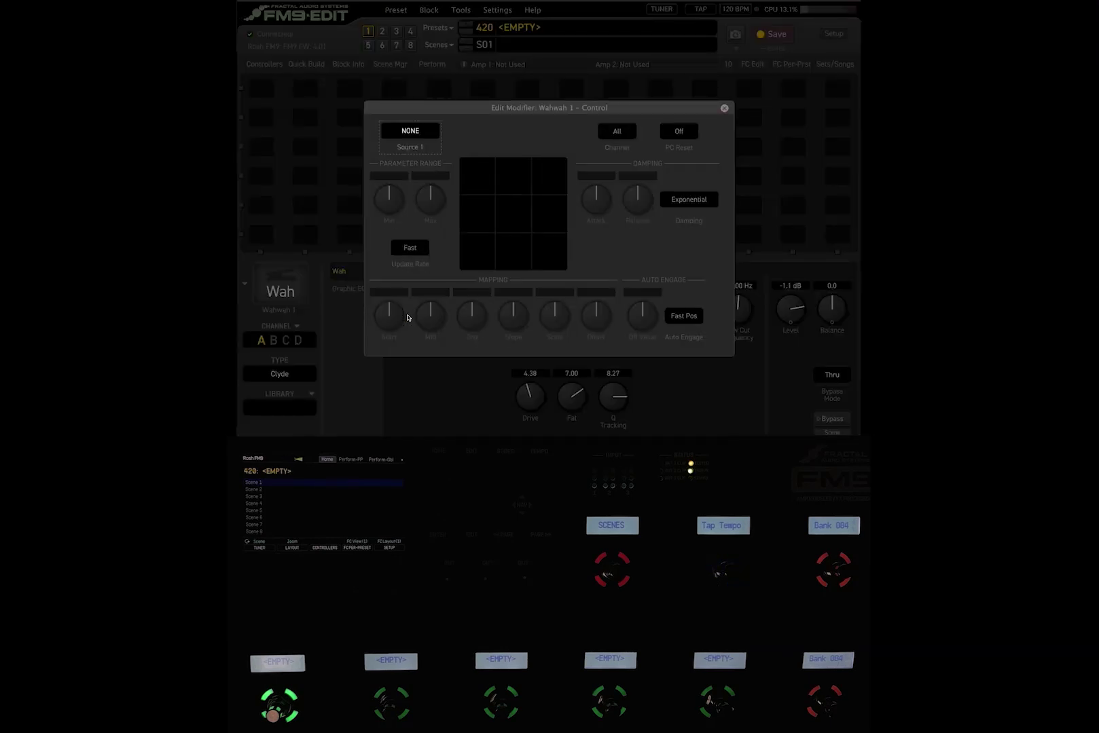
left_click(404, 132)
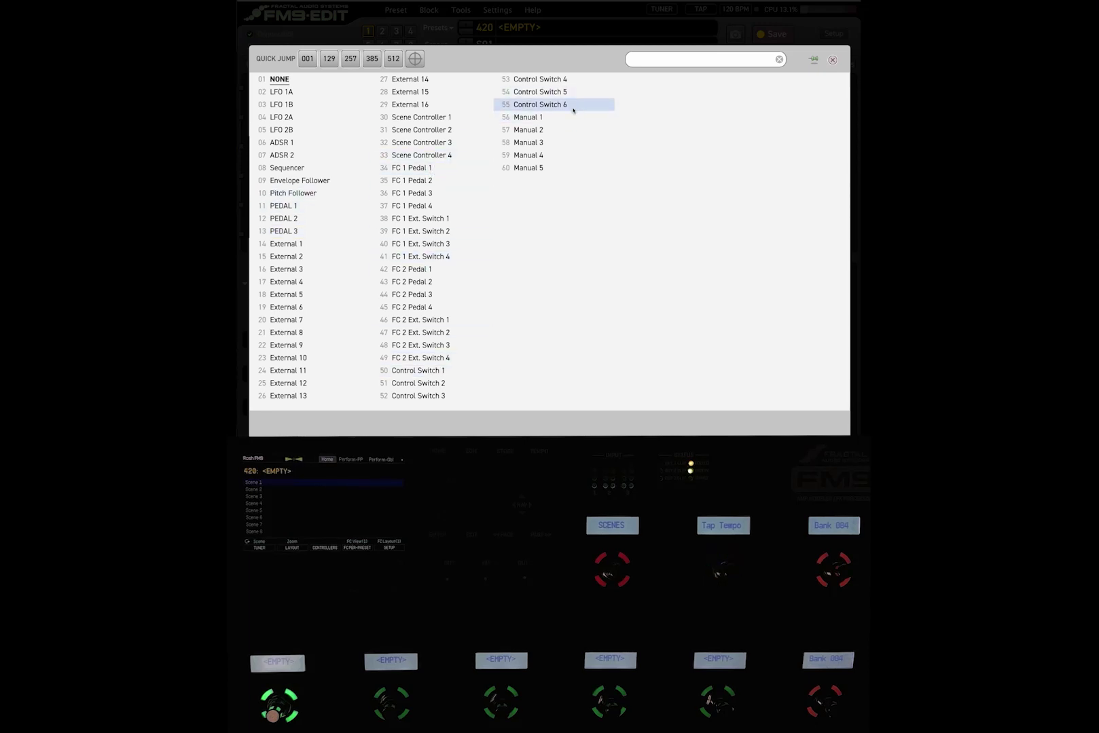
left_click(299, 209)
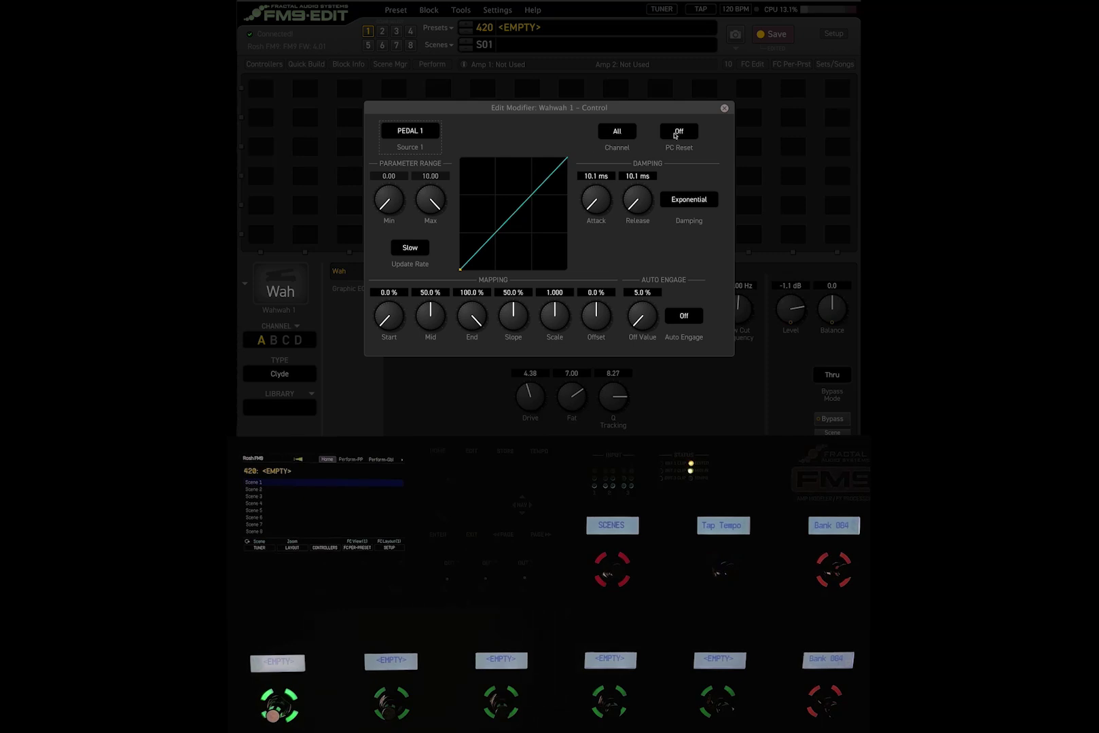
left_click(724, 108)
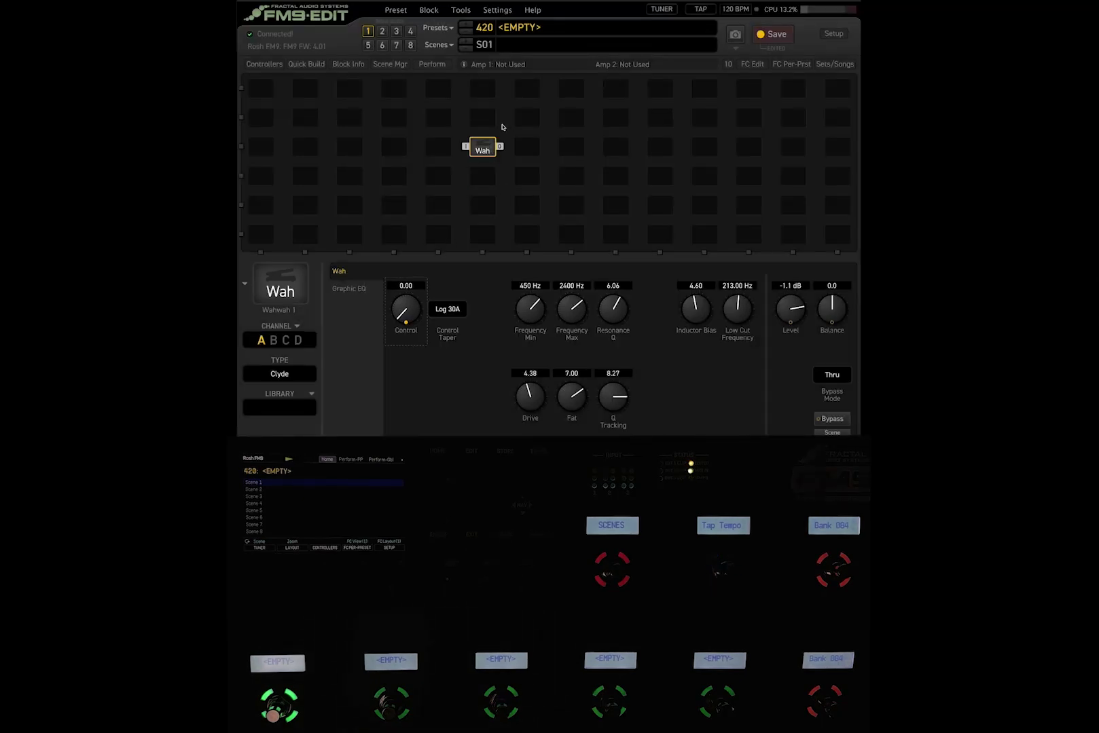
Replace the Wah block with VolPan 1 from the Quick Build palette.
right_click(484, 151)
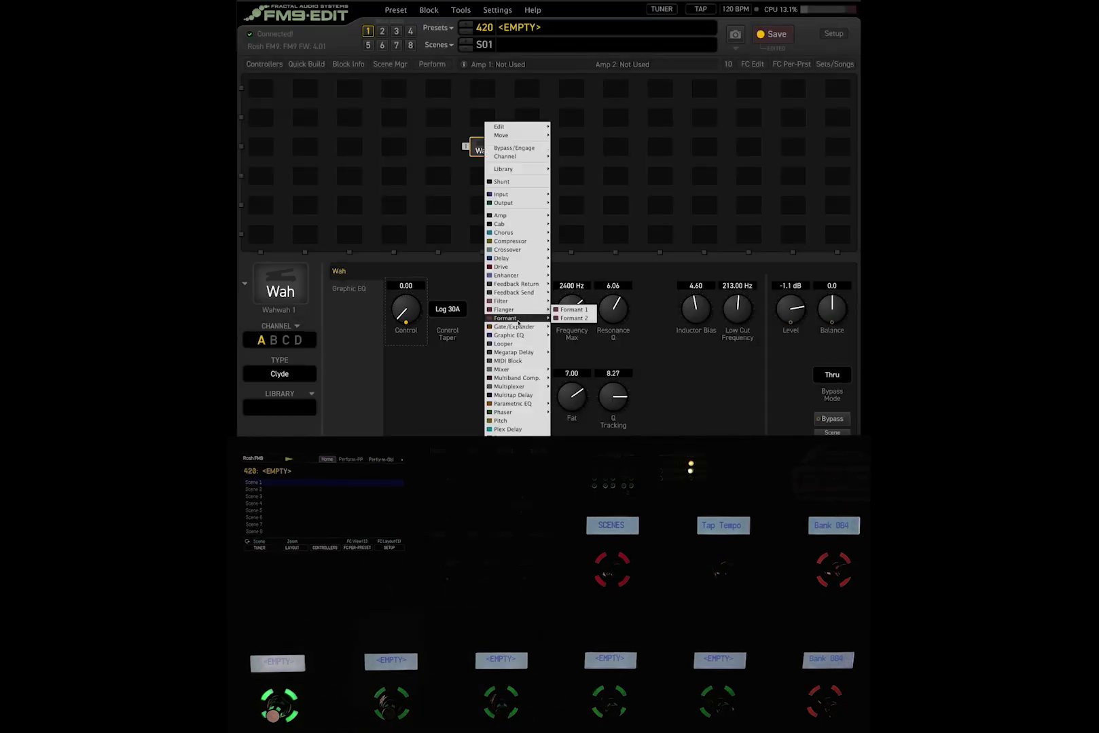
left_click(438, 234)
left_click(306, 63)
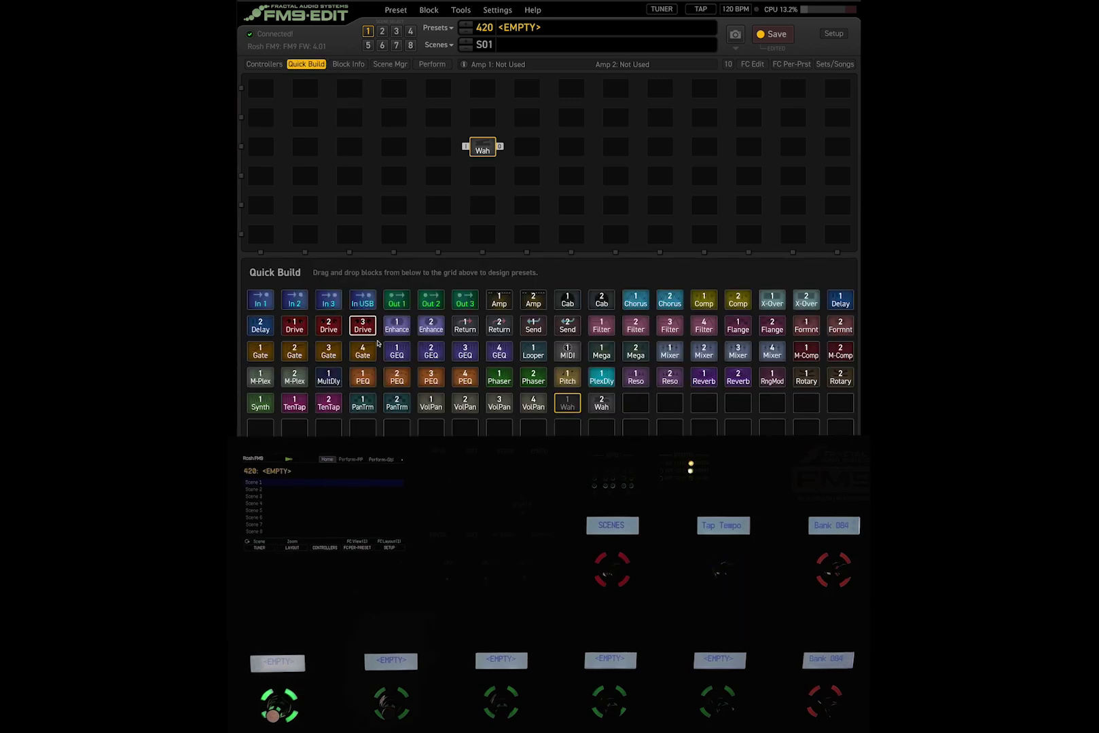
left_click_drag(431, 404, 483, 144)
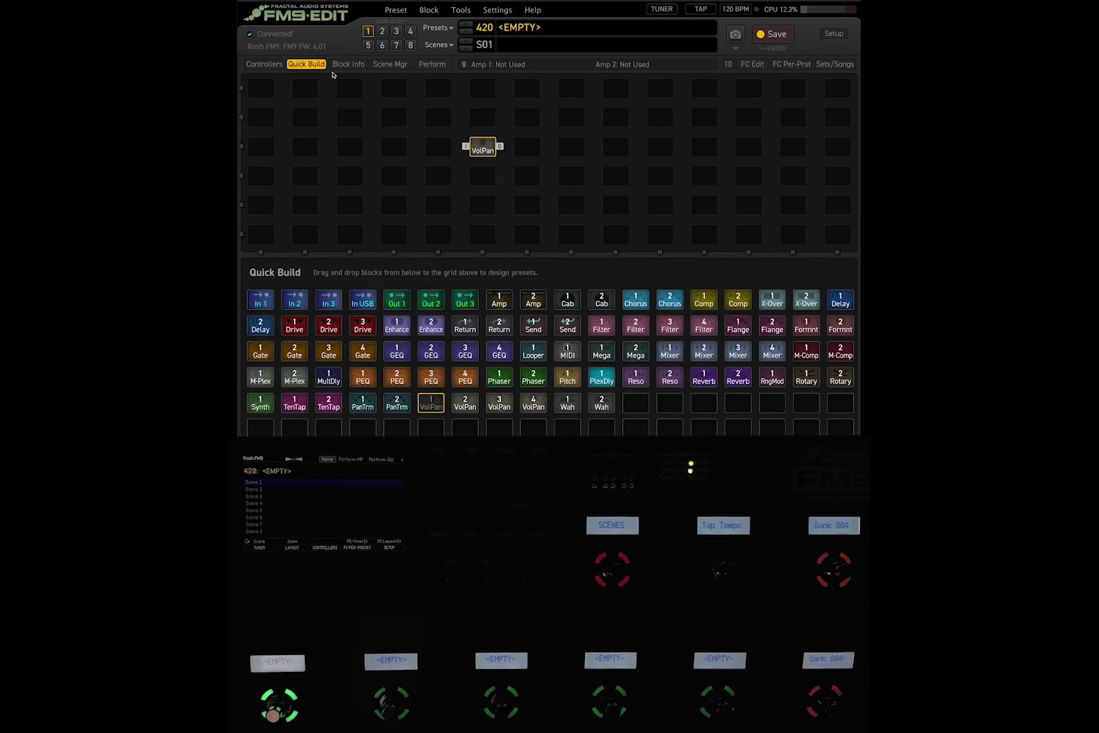
left_click(322, 66)
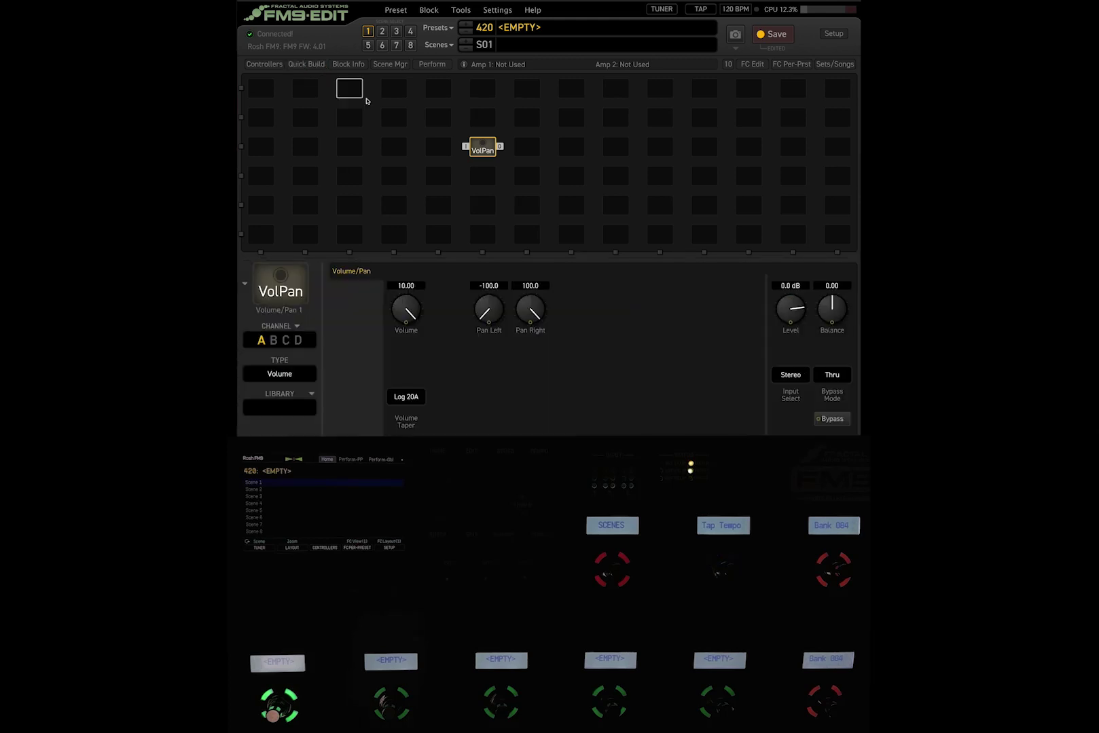
Make the Volume/Pan block's Volume follow PEDAL 1, then bring up the preset list.
left_click(406, 317)
left_click(410, 133)
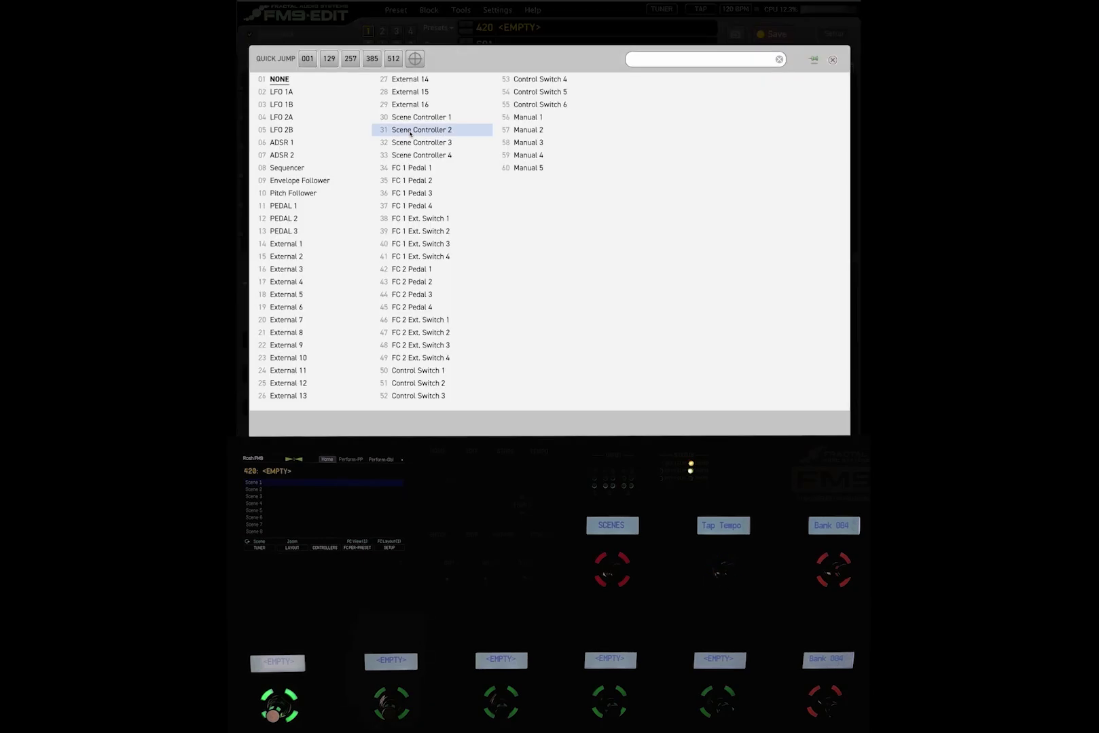
left_click(311, 207)
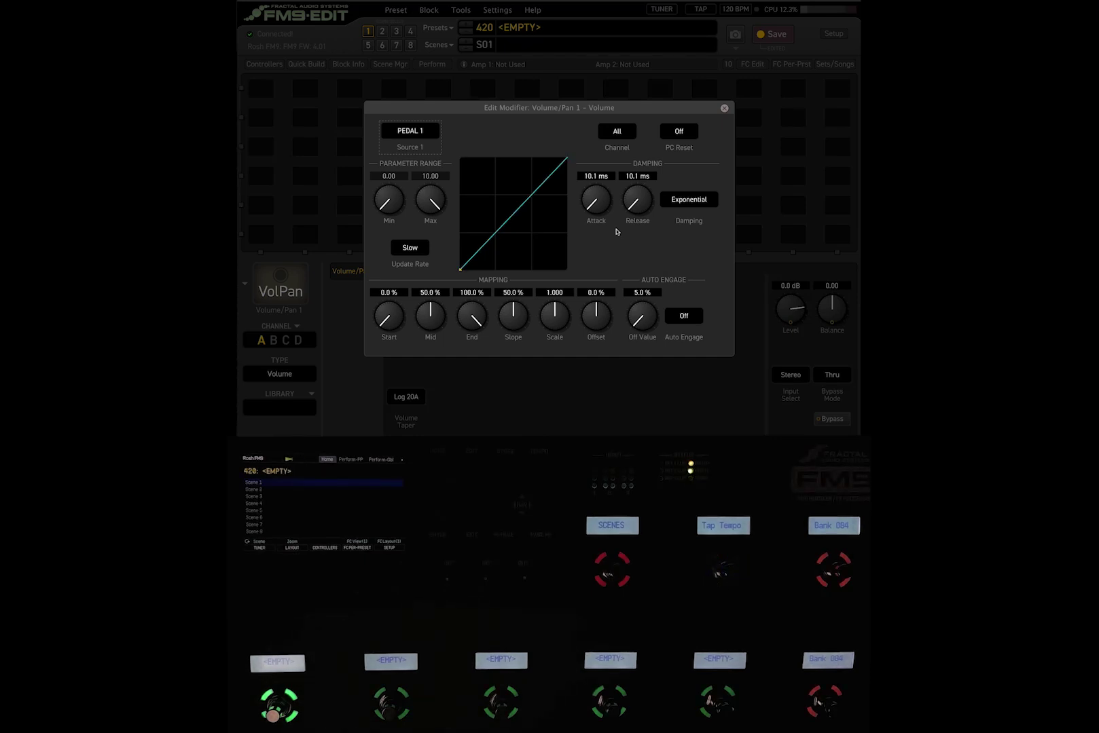
left_click(724, 108)
left_click(438, 28)
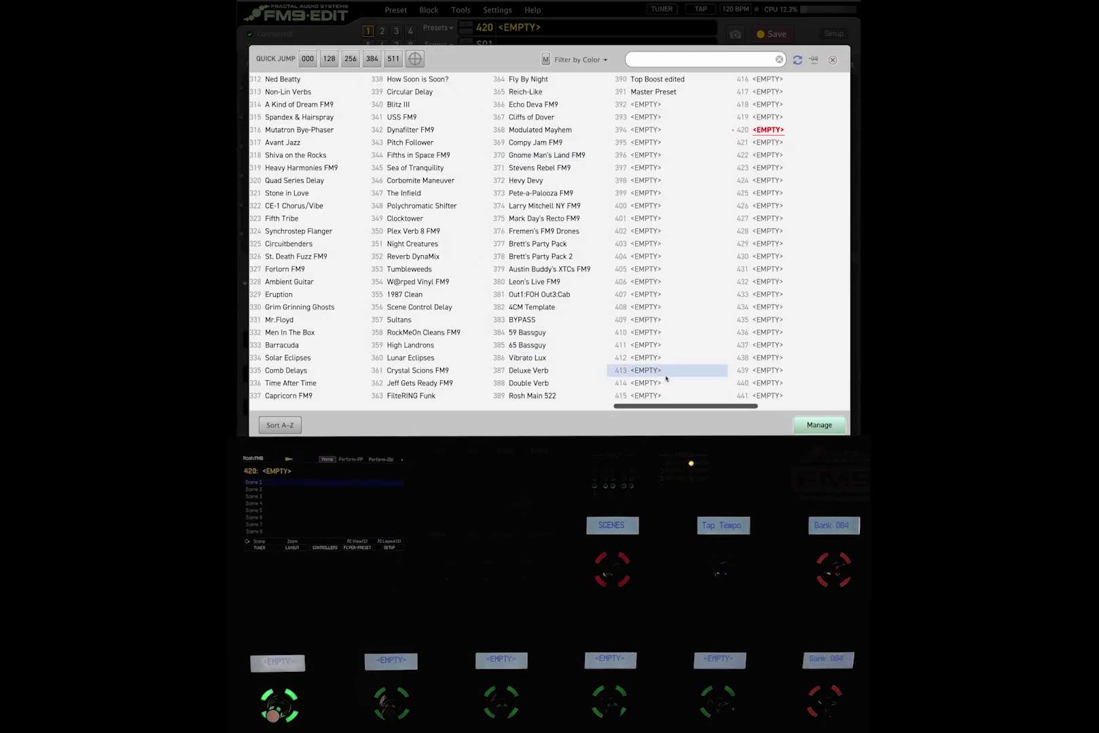
Load preset 000 59 Bassguy and inspect its Wah Control modifier settings.
left_click_drag(678, 408, 322, 409)
left_click(285, 79)
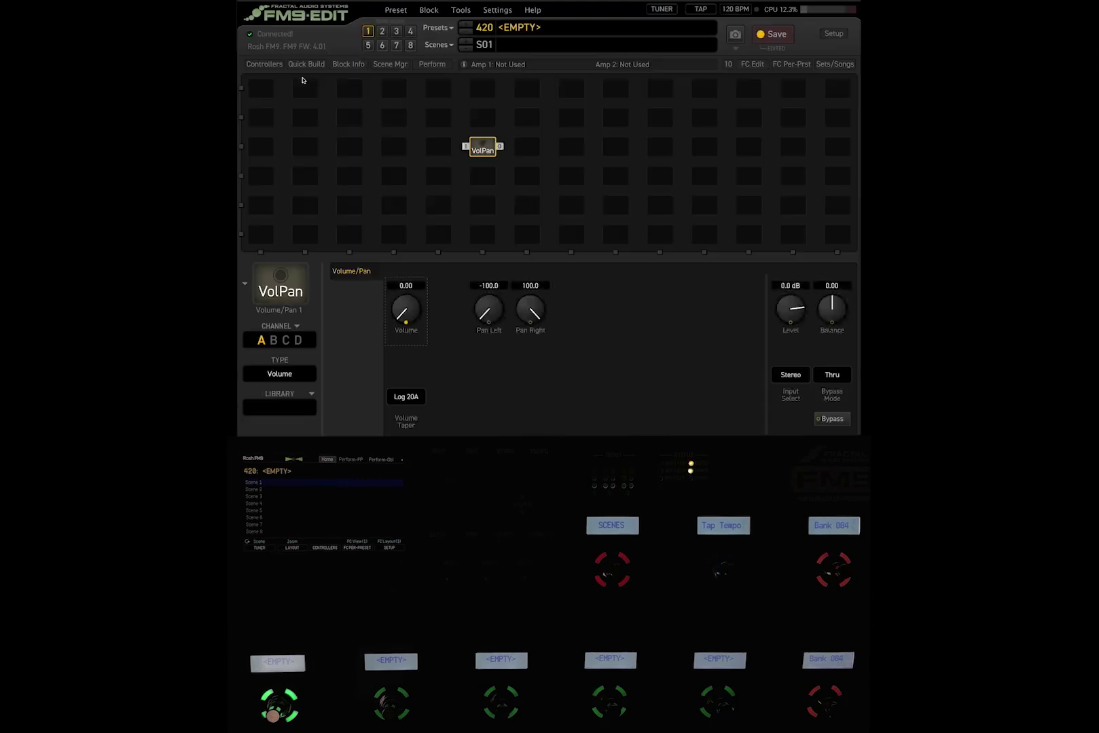
left_click(355, 152)
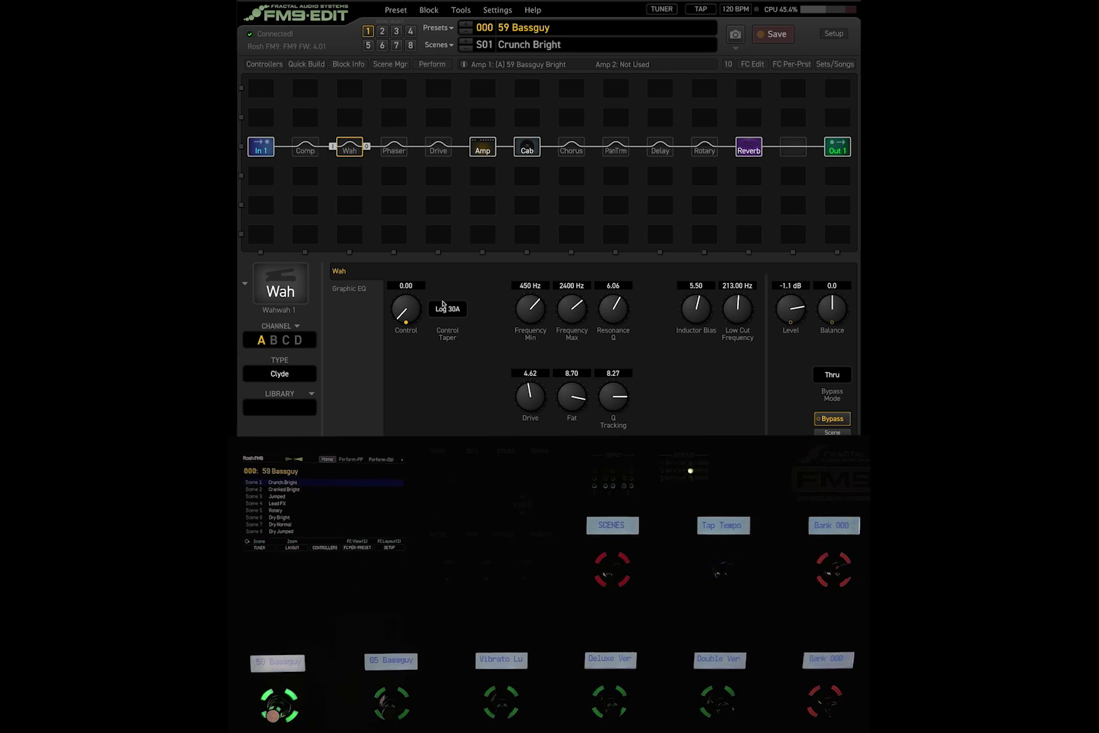
left_click(405, 319)
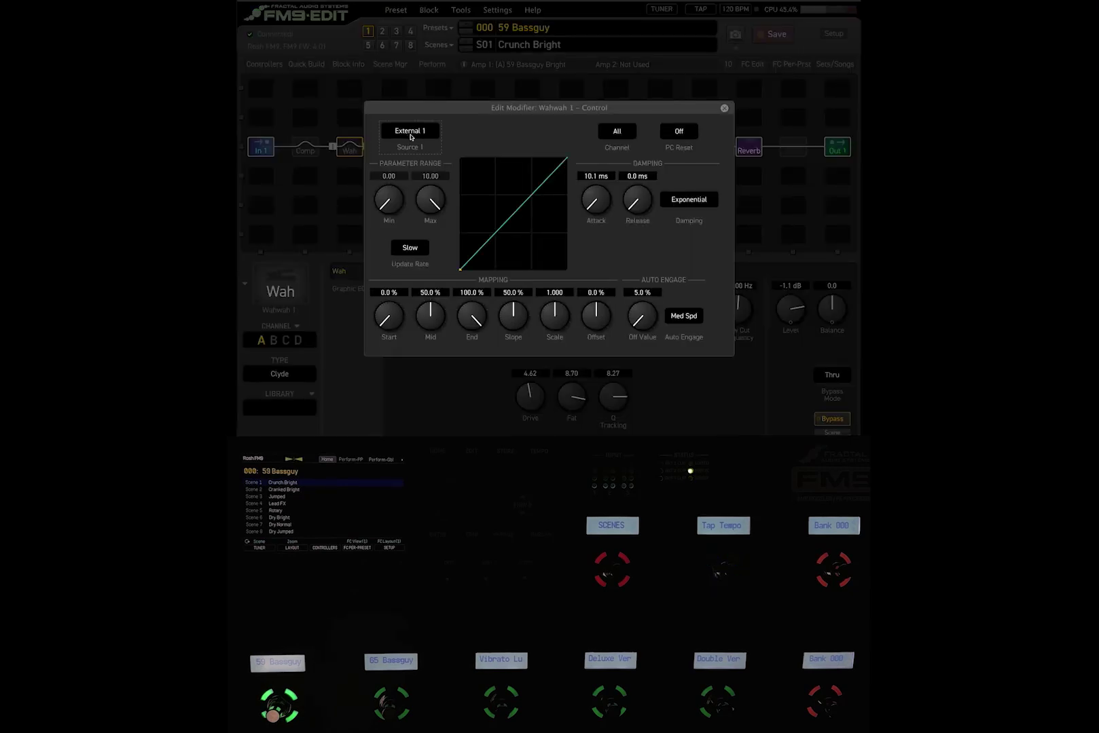
left_click(724, 108)
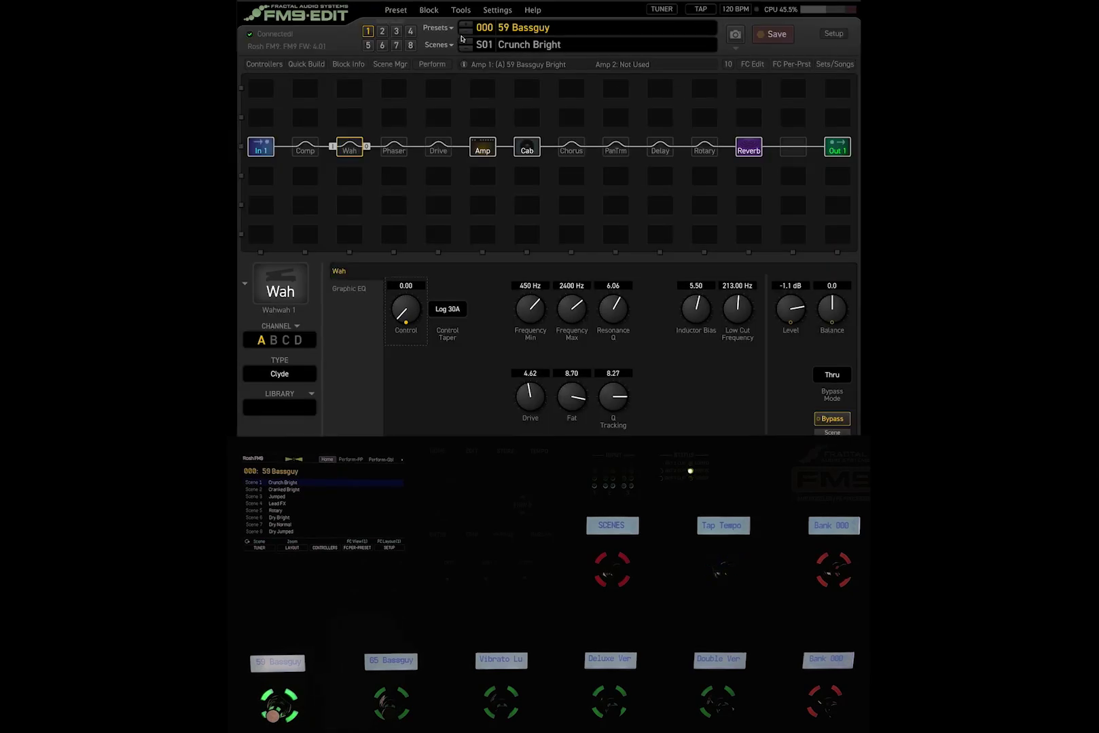
left_click(436, 28)
left_click(299, 86)
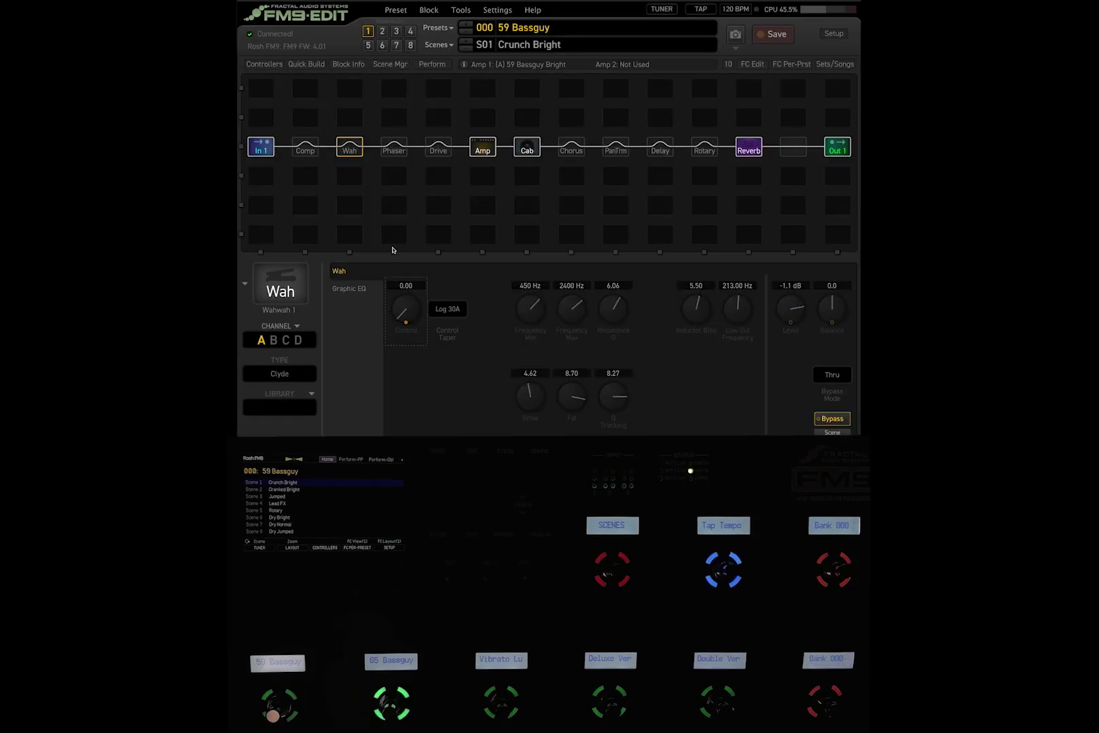
left_click(353, 148)
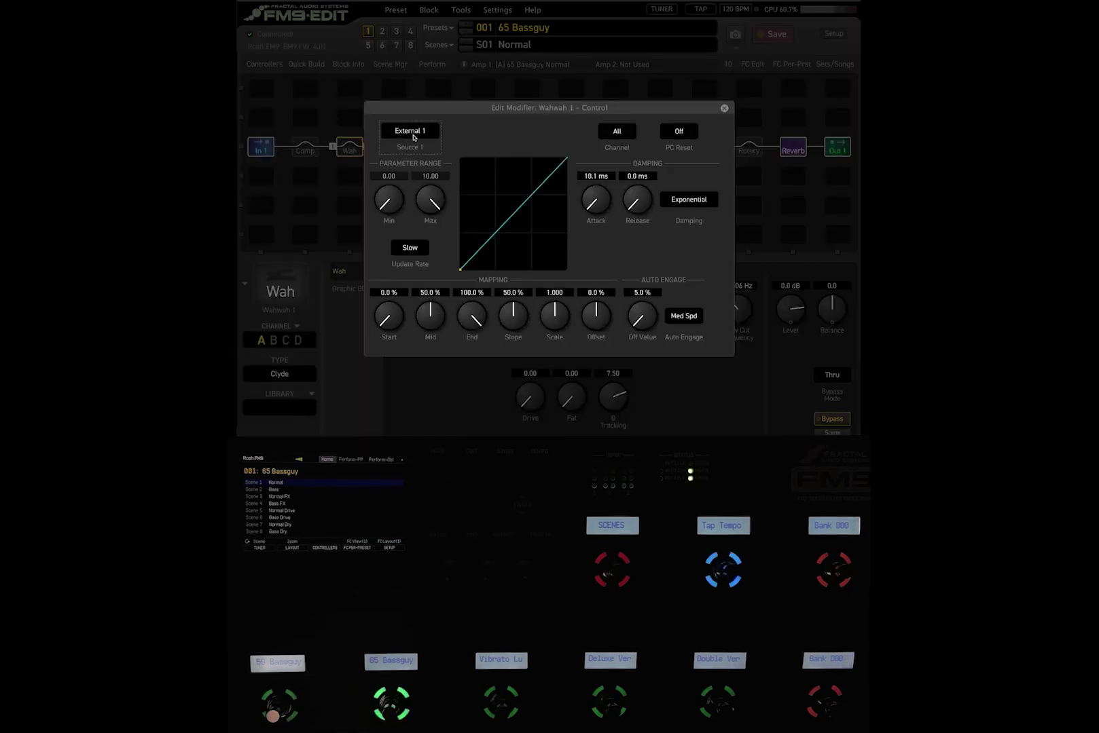
left_click(724, 108)
Load preset 030 Wreckers and review its Wah Control modifier, driven by External 1.
left_click(451, 29)
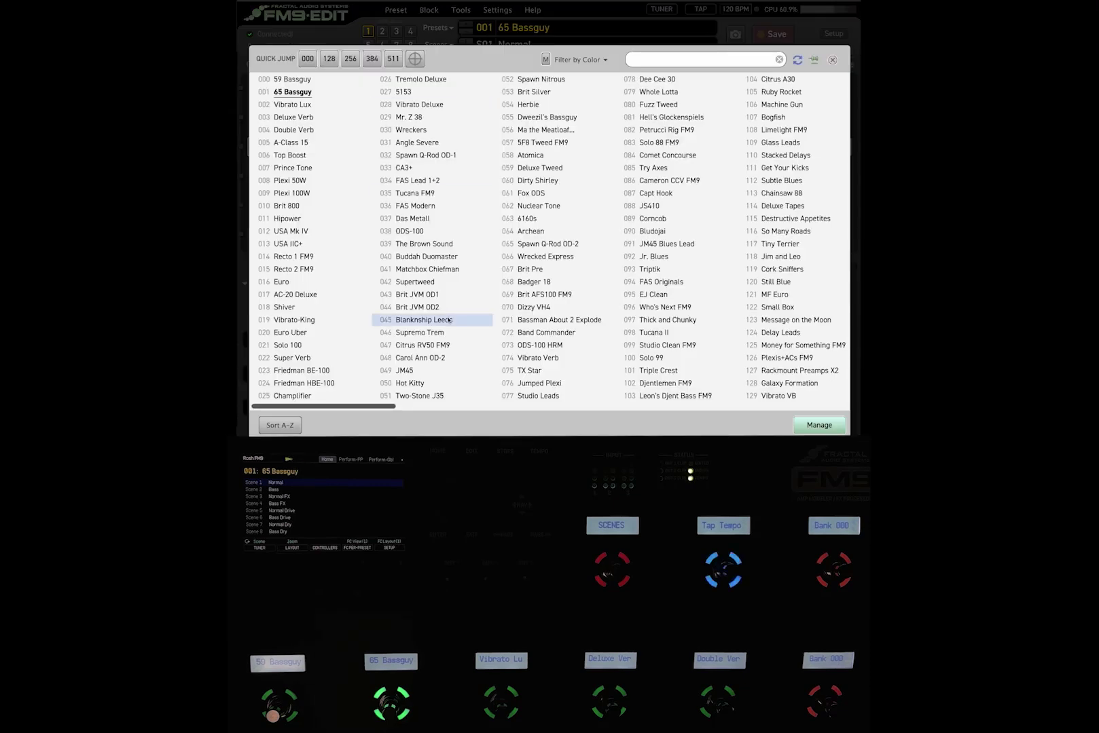
left_click(429, 130)
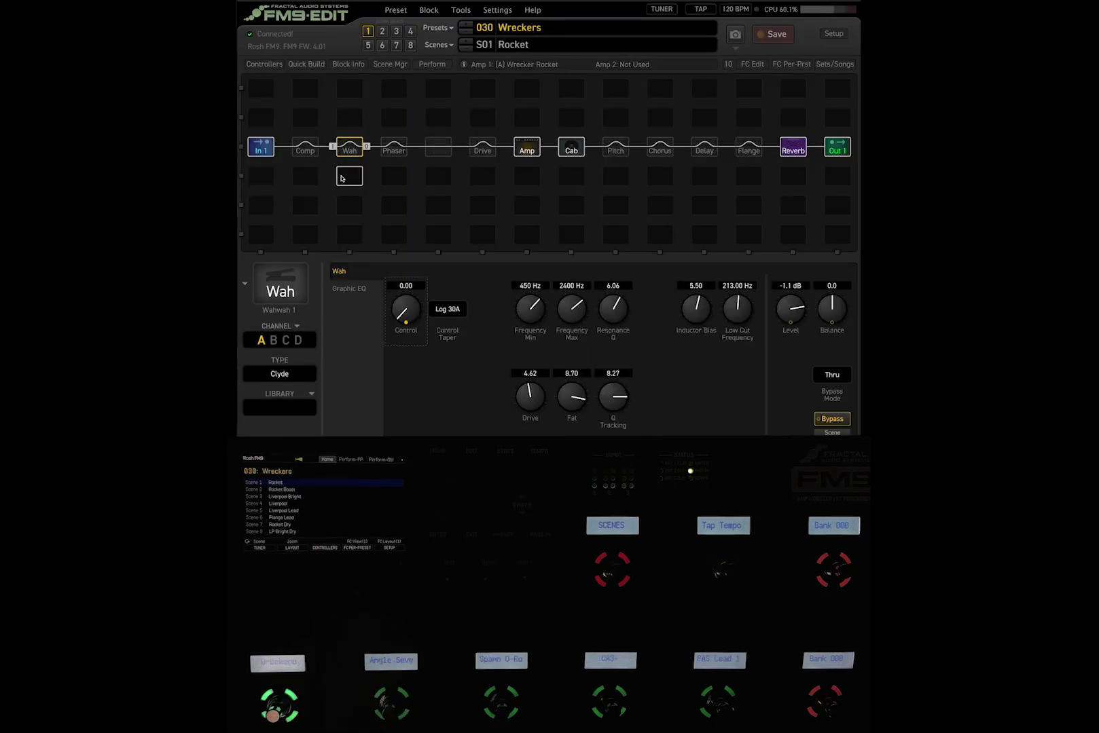
double_click(411, 315)
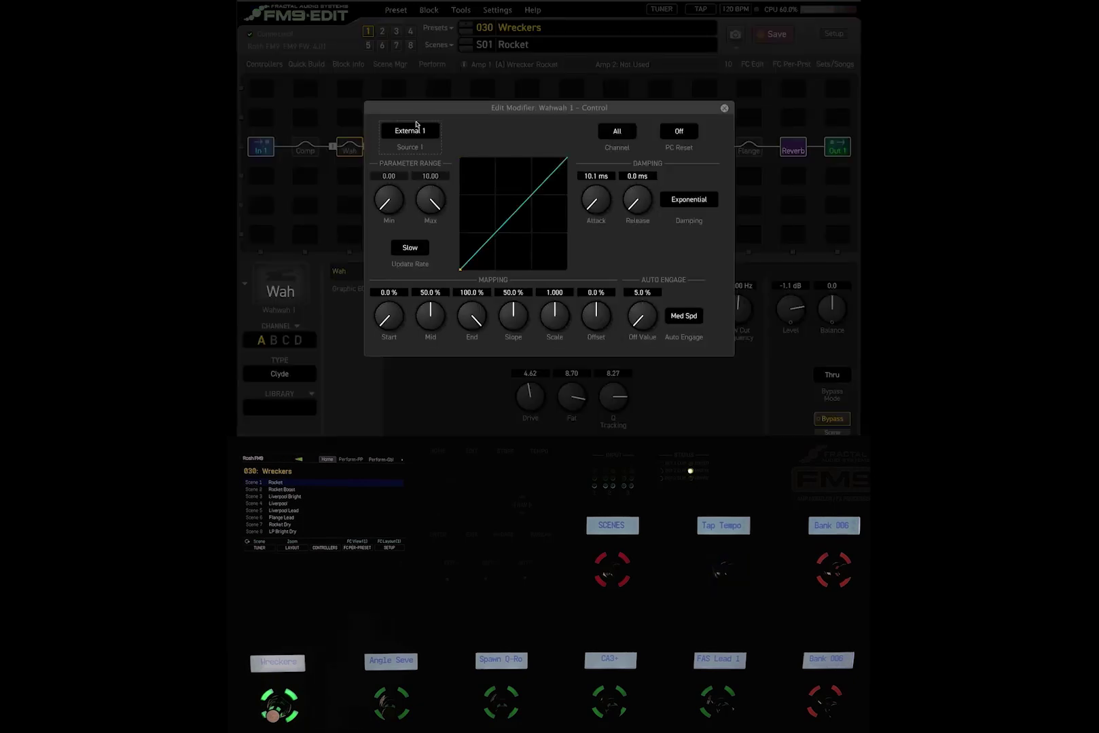
left_click(724, 109)
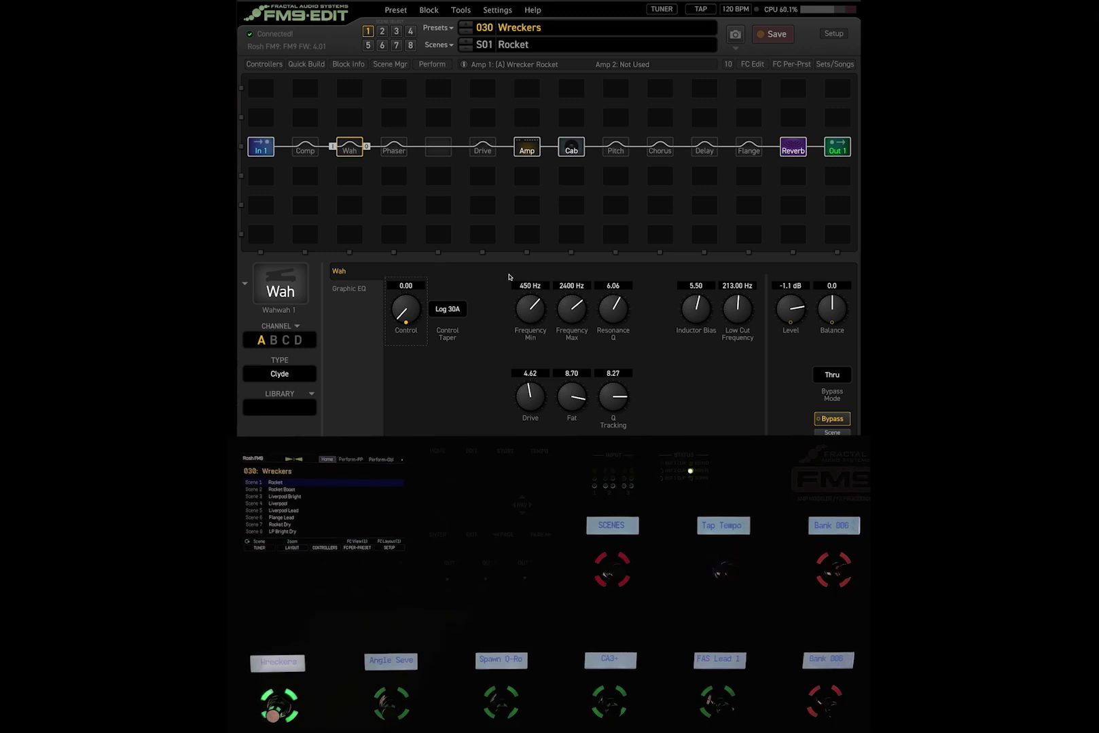
left_click(406, 321)
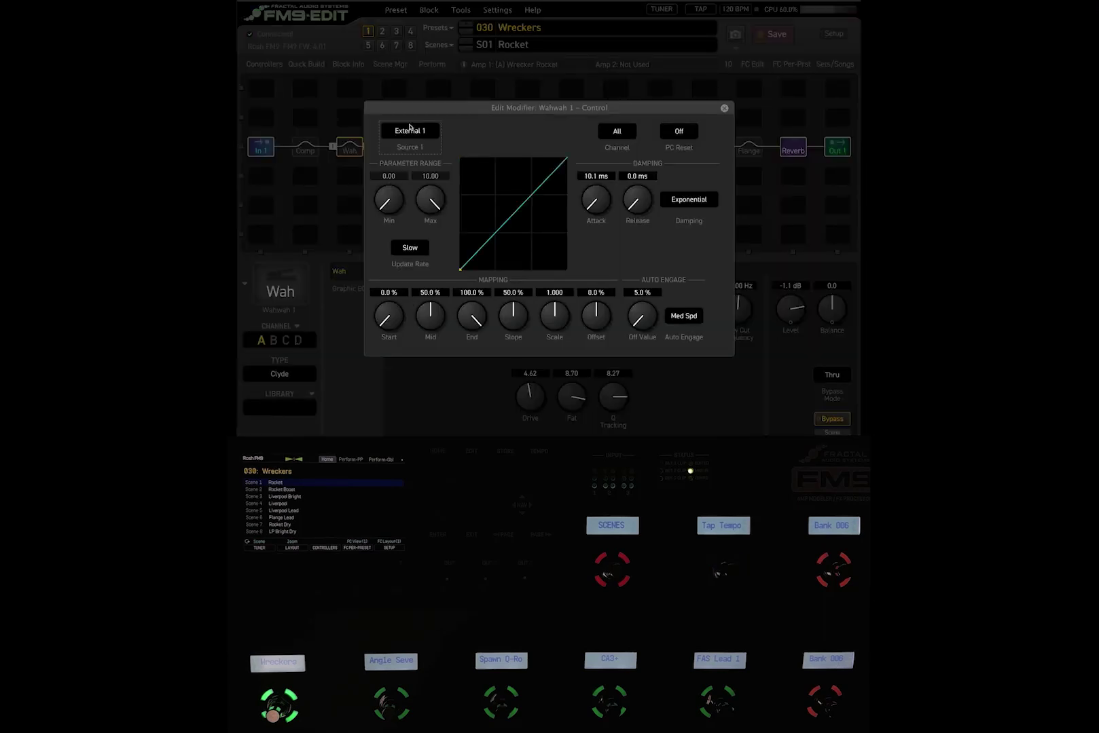
left_click(724, 108)
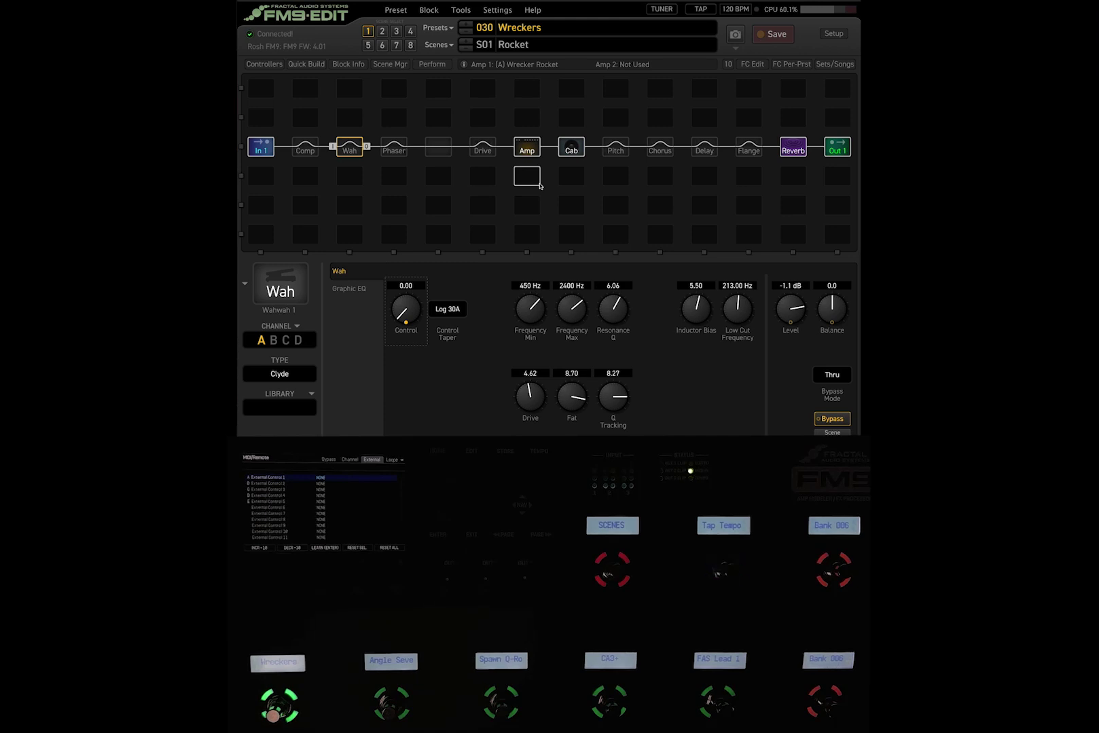
left_click(403, 324)
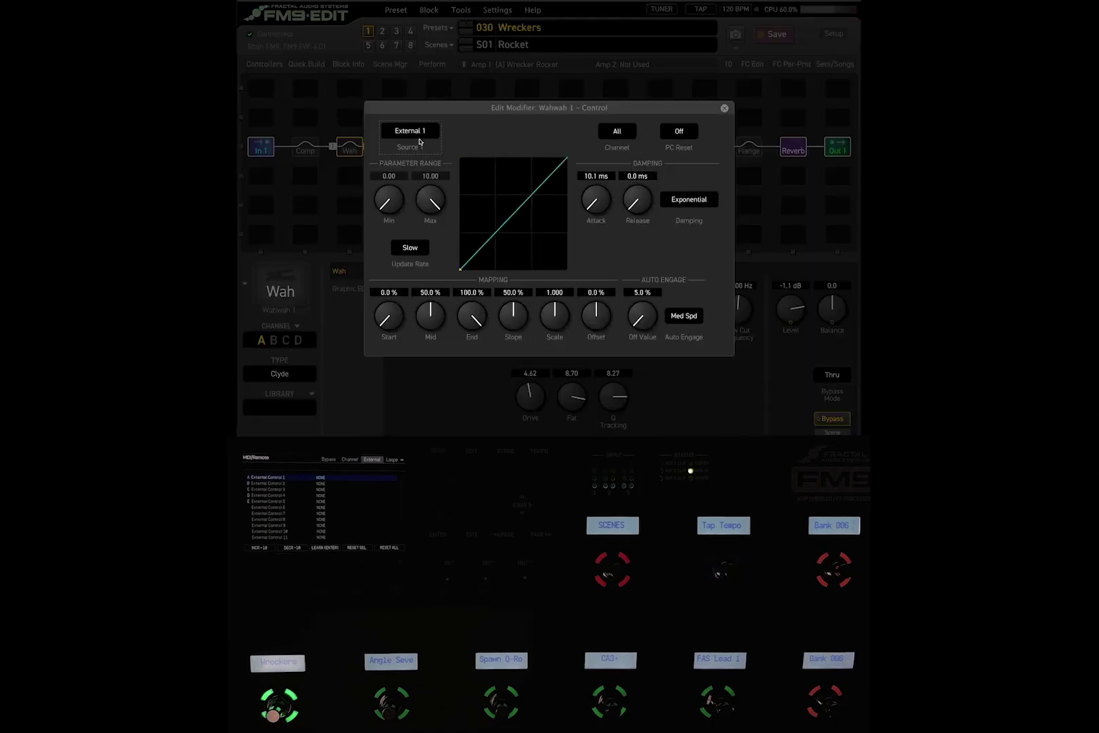
left_click(723, 108)
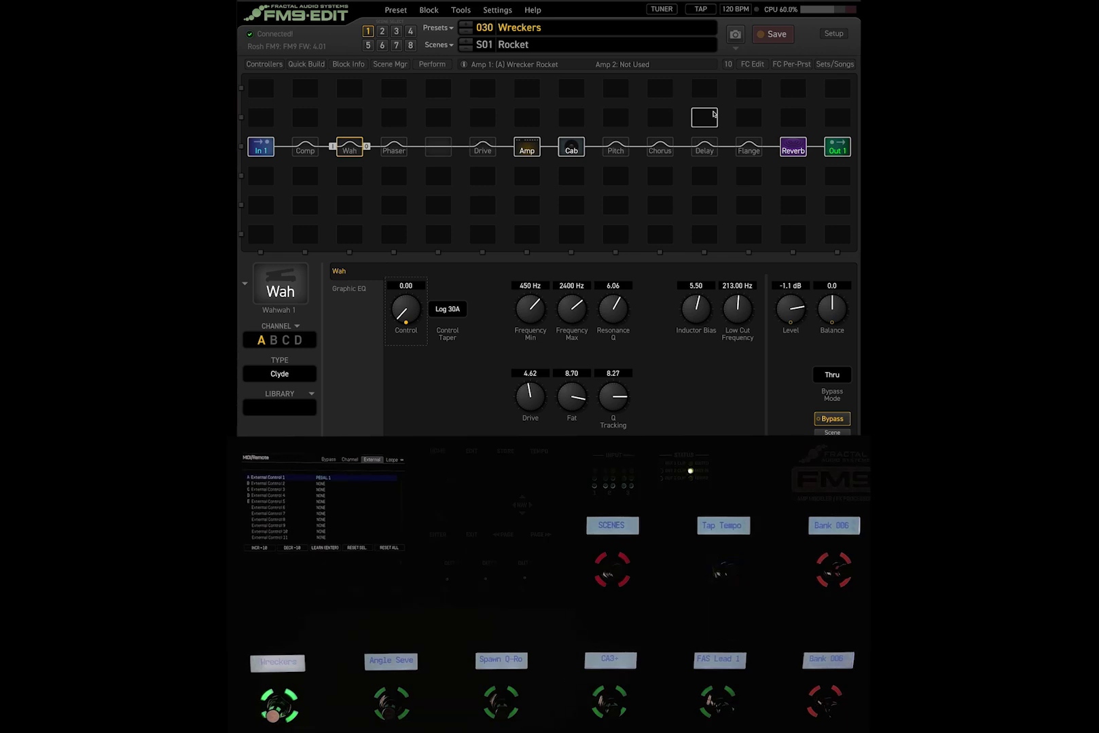
double_click(417, 313)
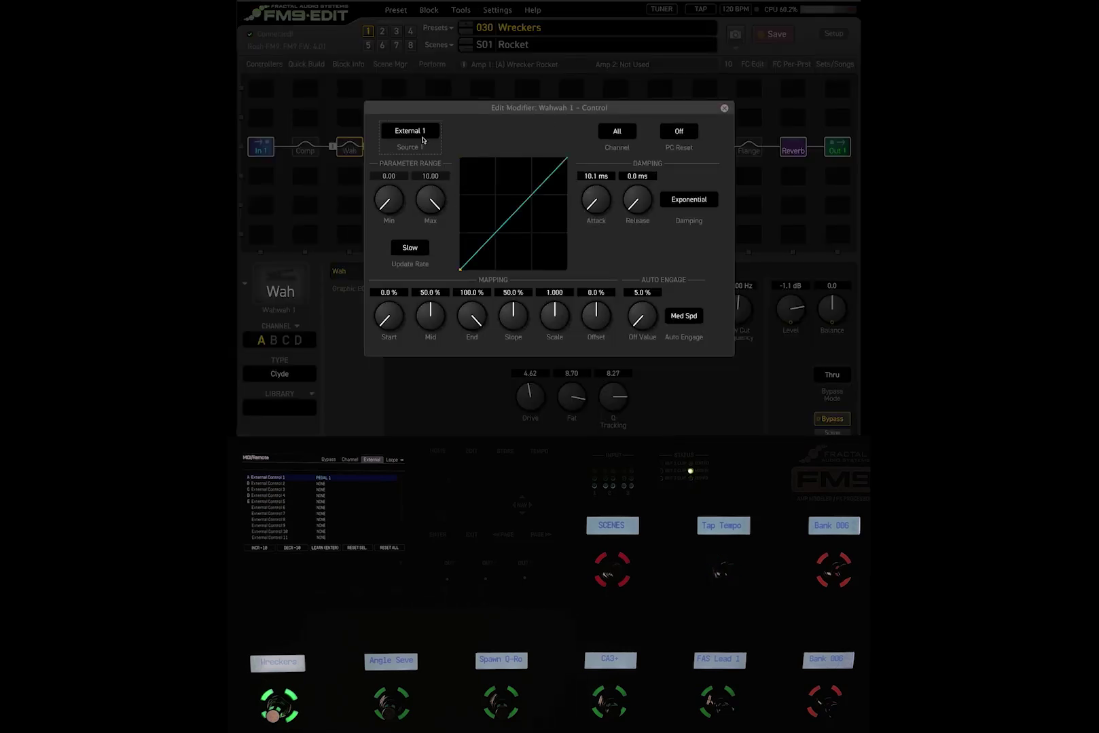
left_click(724, 108)
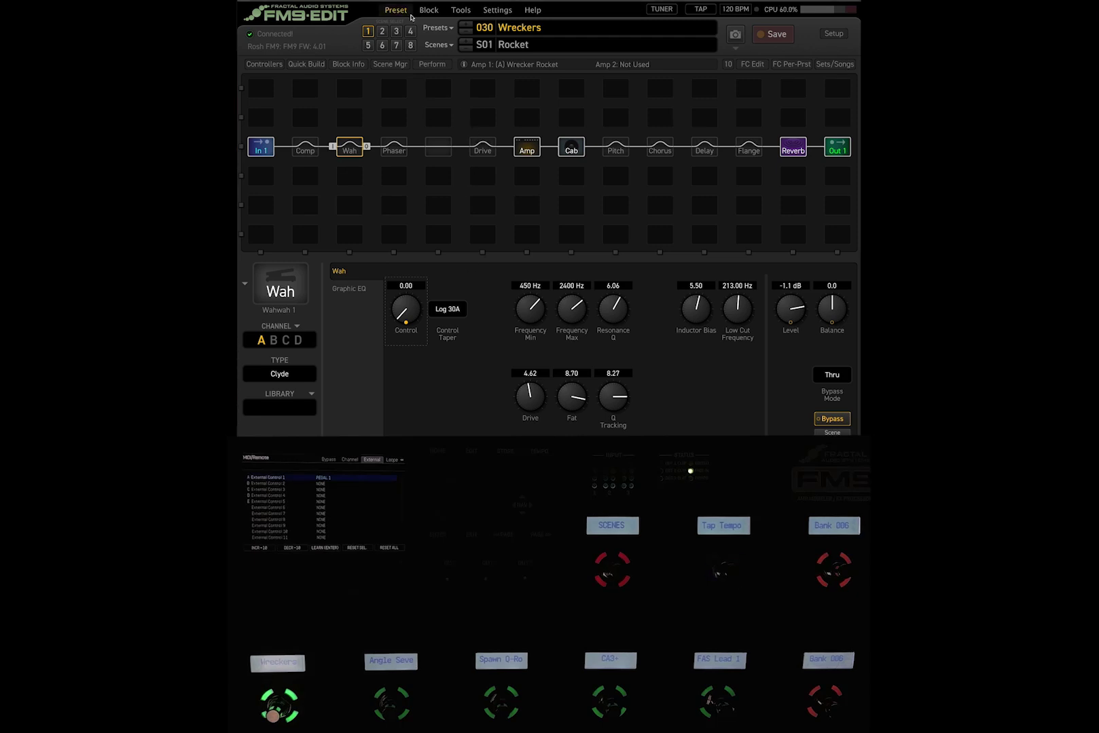
left_click(437, 27)
left_click(336, 106)
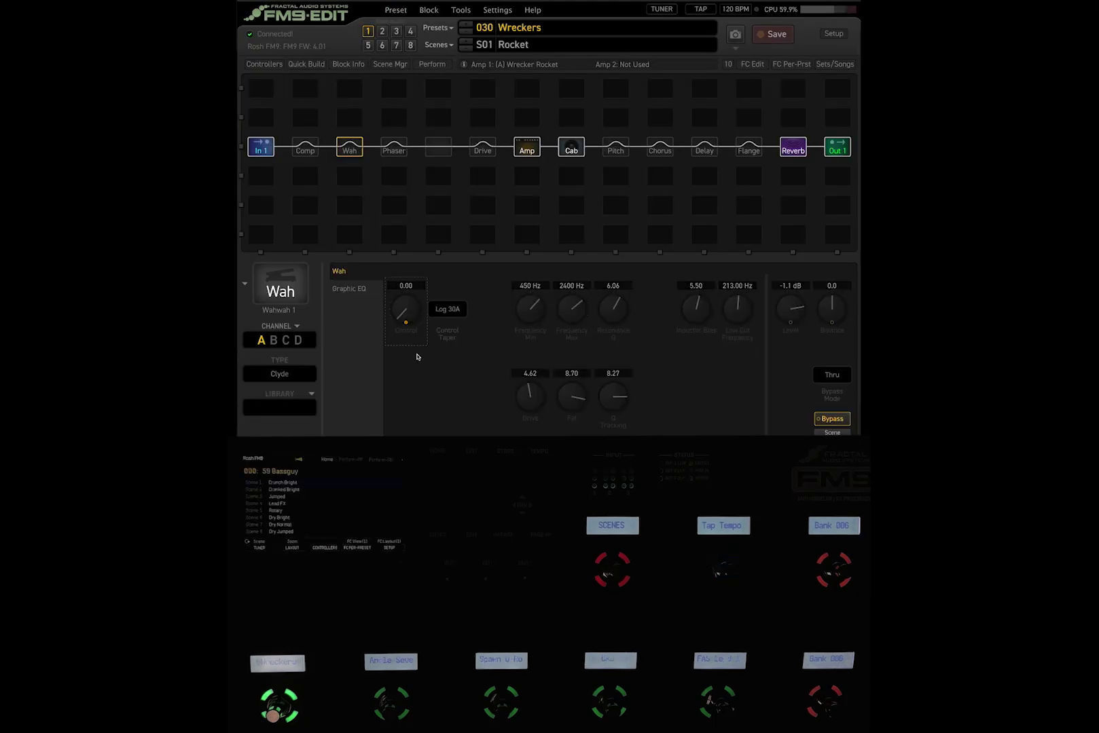
Review the Clyde Wah Control modifier driven by External 1 in 59 Bassguy.
right_click(401, 309)
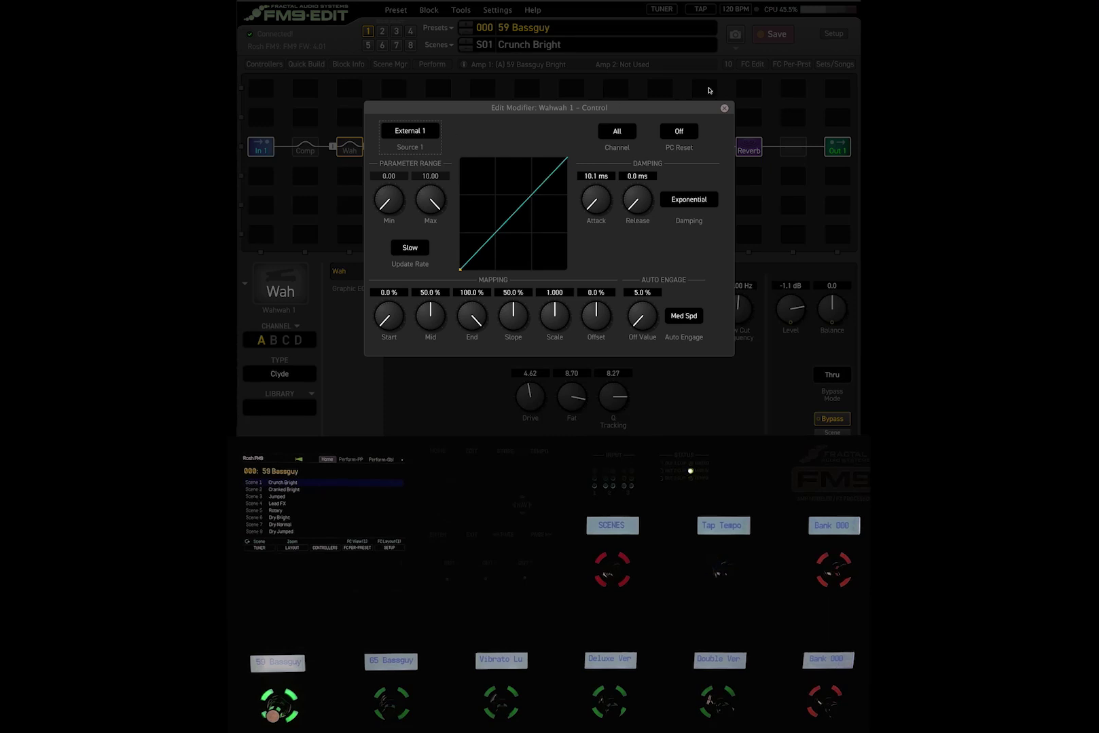
left_click(724, 108)
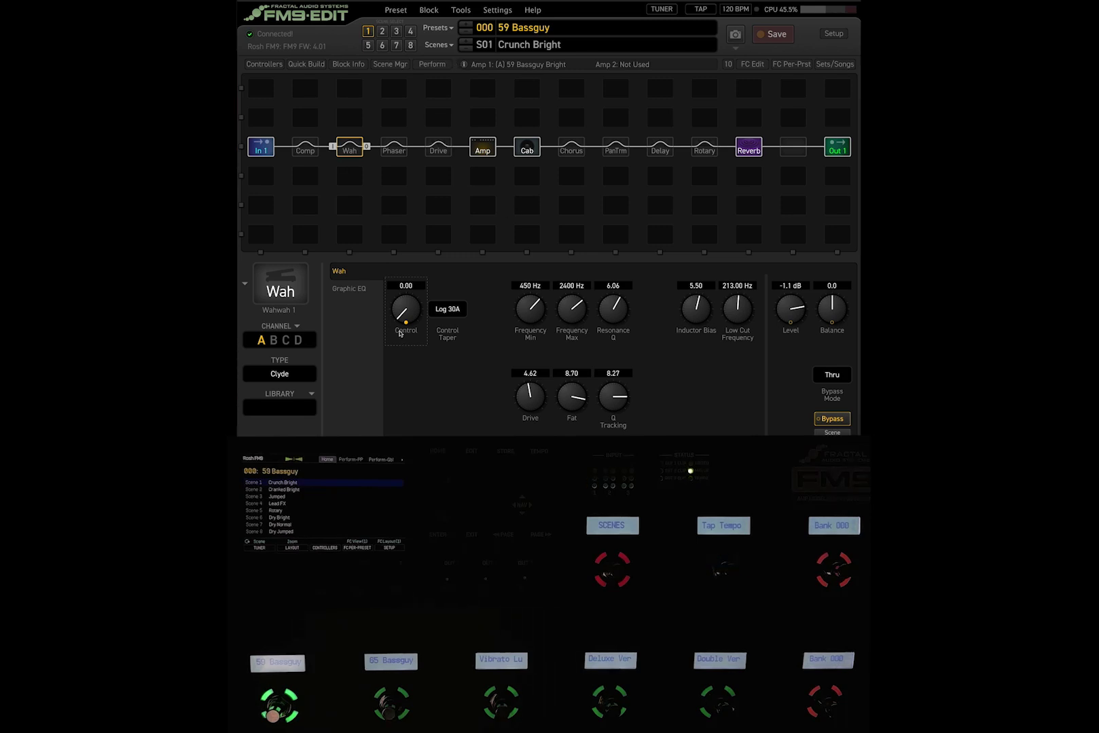
double_click(404, 307)
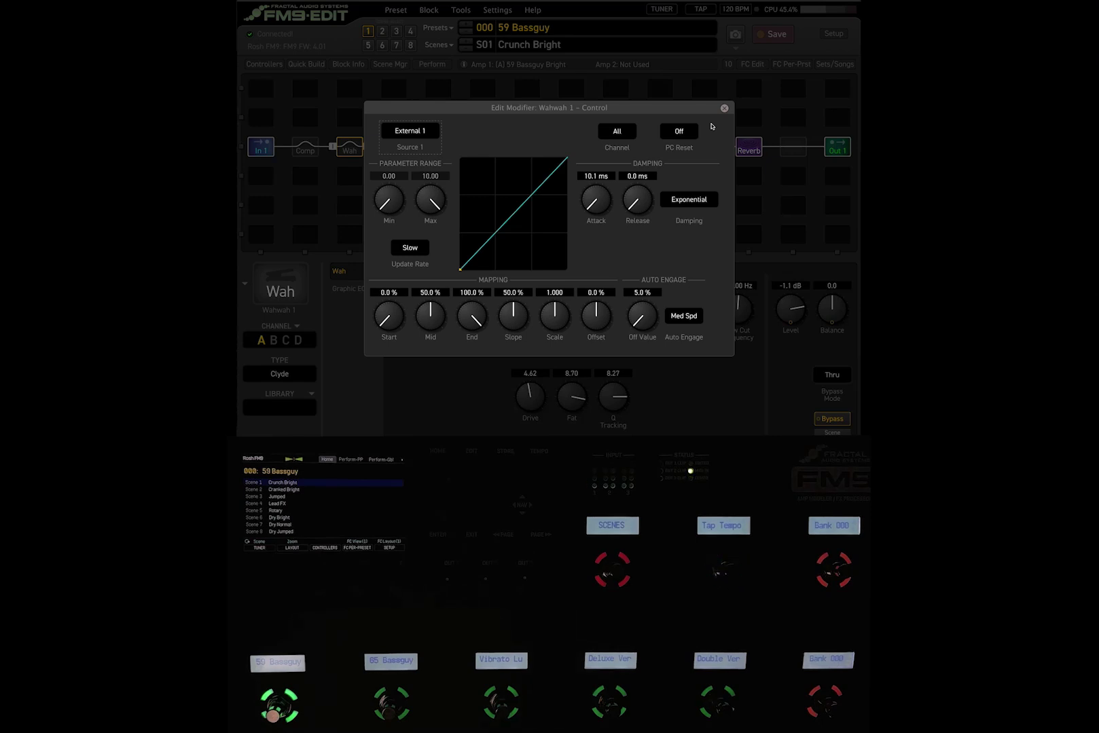
left_click(724, 108)
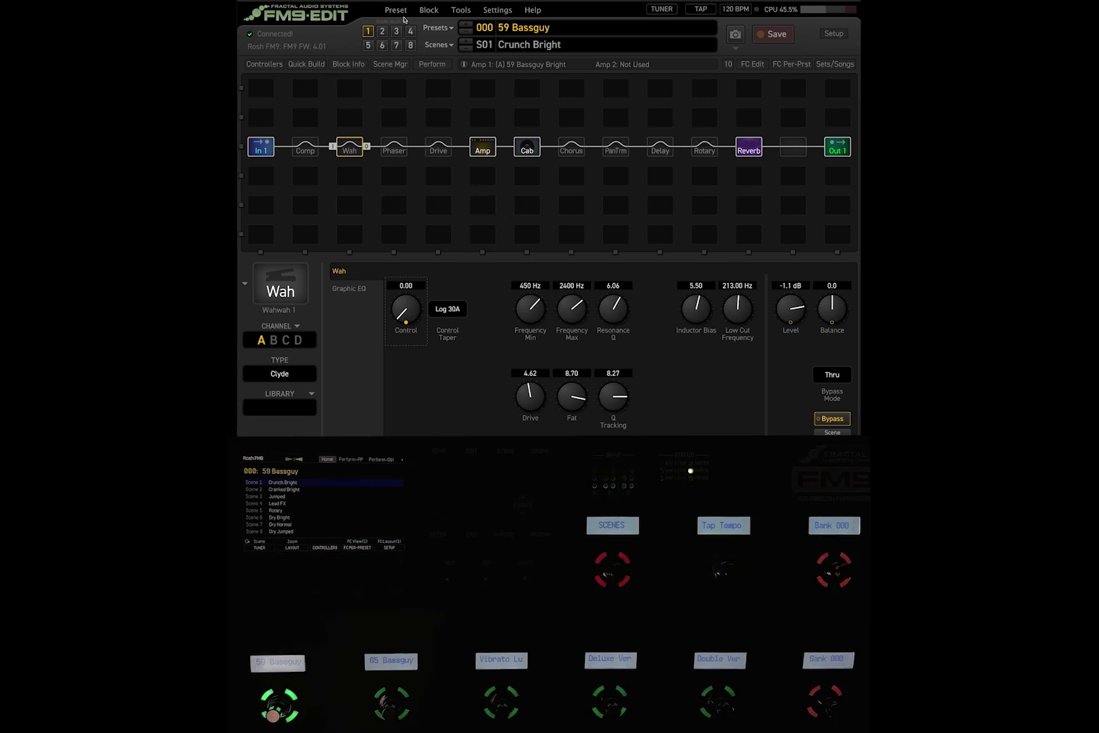
Load the empty preset 397 from the preset list.
left_click(438, 27)
left_click(793, 406)
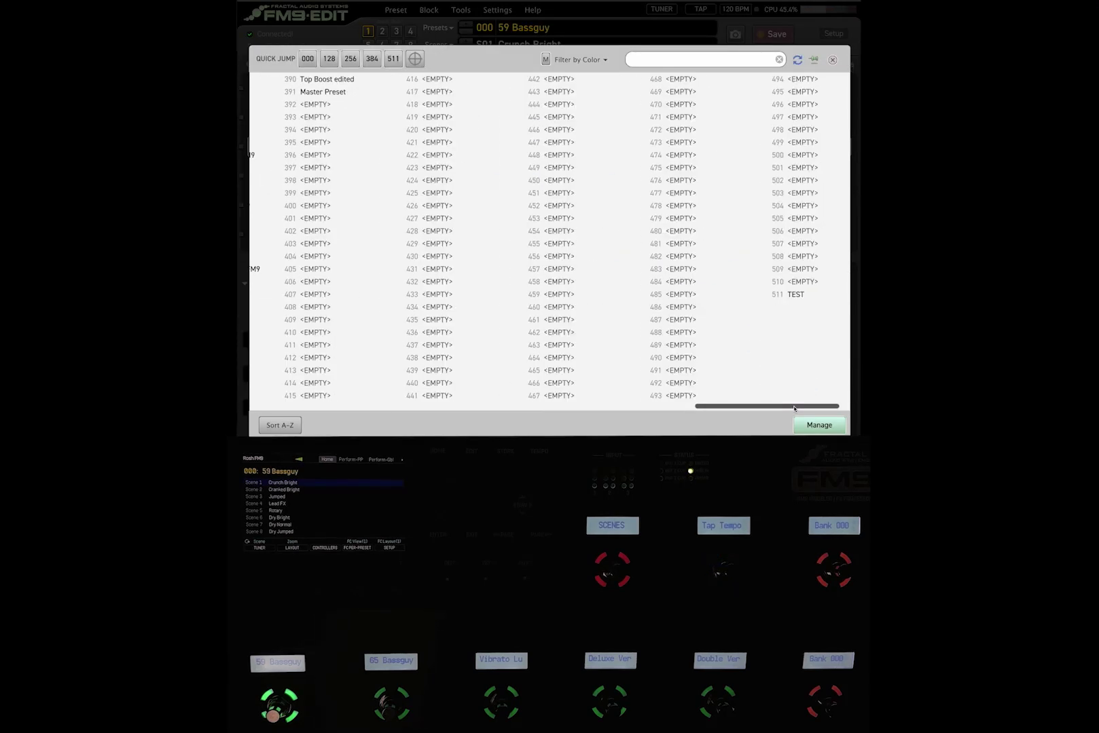
double_click(390, 169)
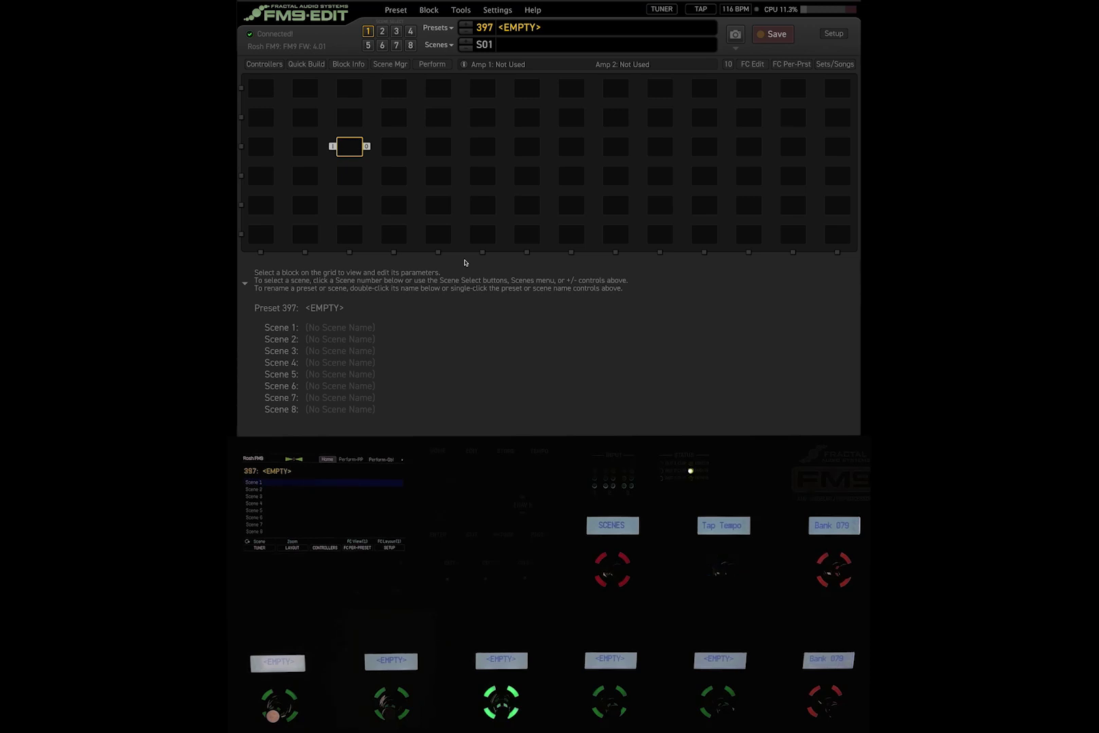
Drop a Wah block into the middle grid slot and open its Control modifier settings.
left_click(482, 148)
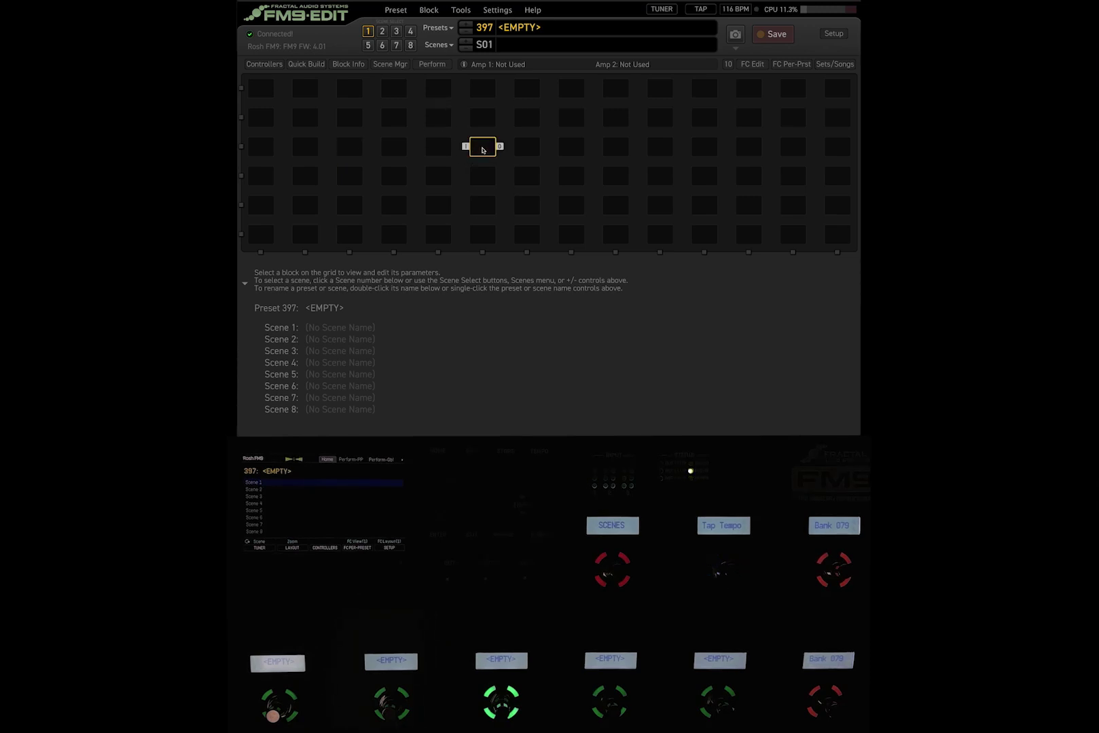
right_click(482, 149)
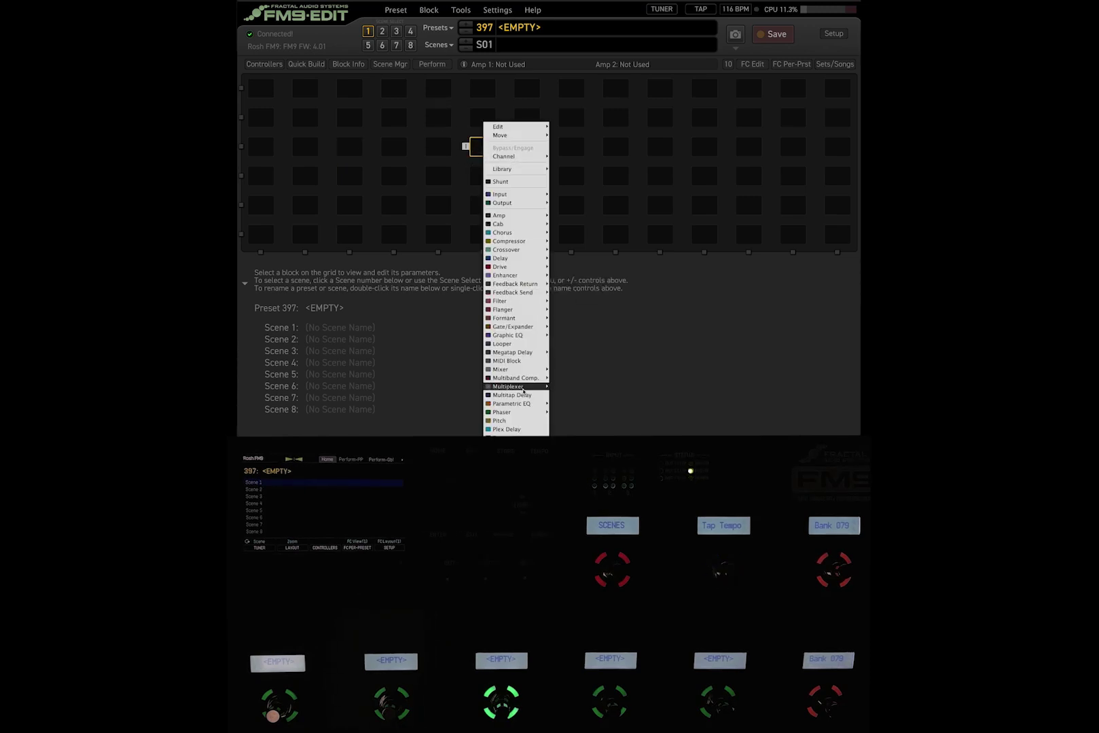
left_click(397, 274)
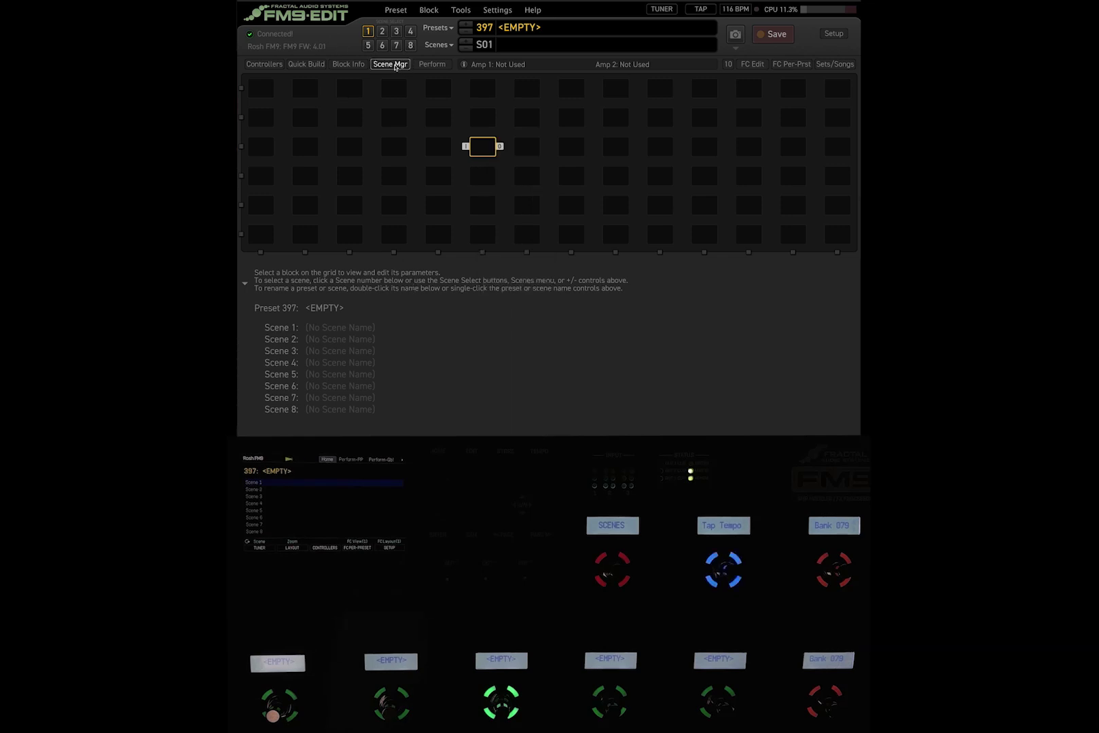
left_click(306, 64)
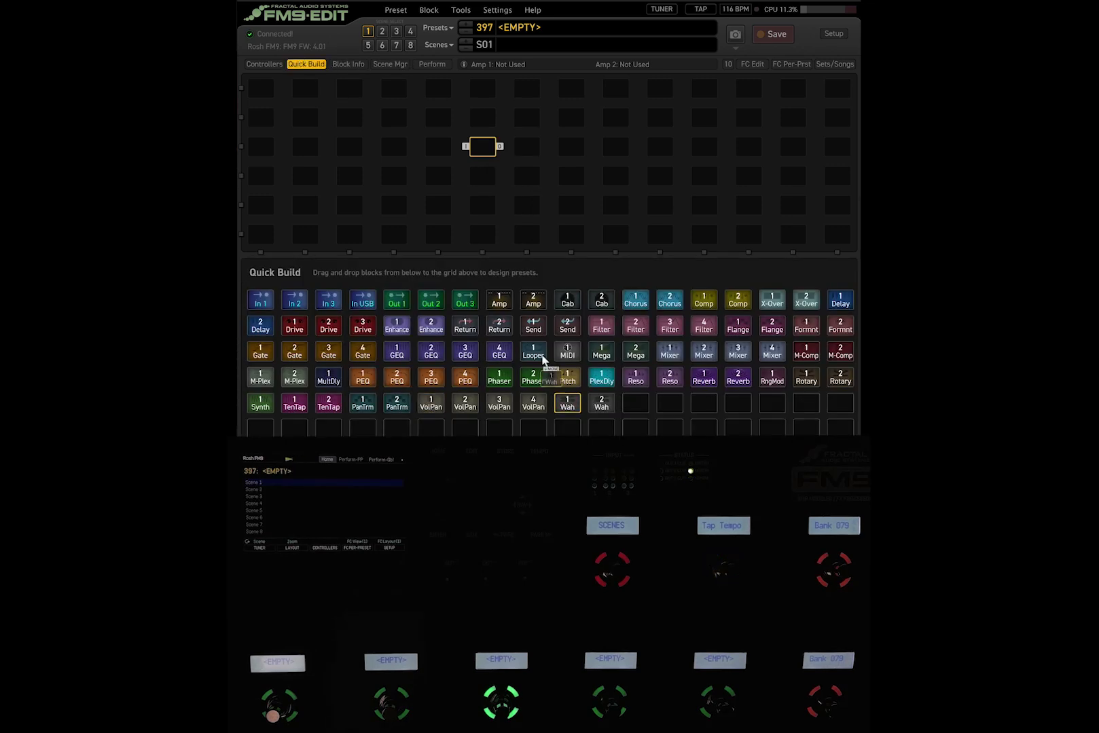
left_click_drag(511, 152, 509, 150)
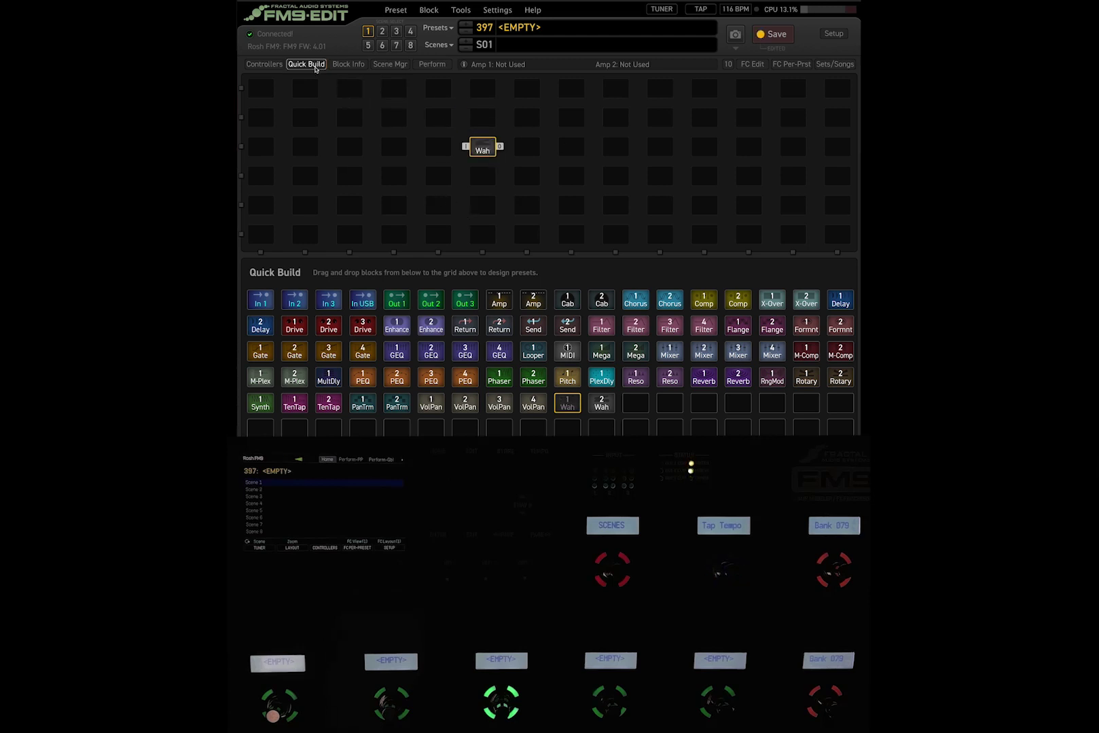
right_click(409, 315)
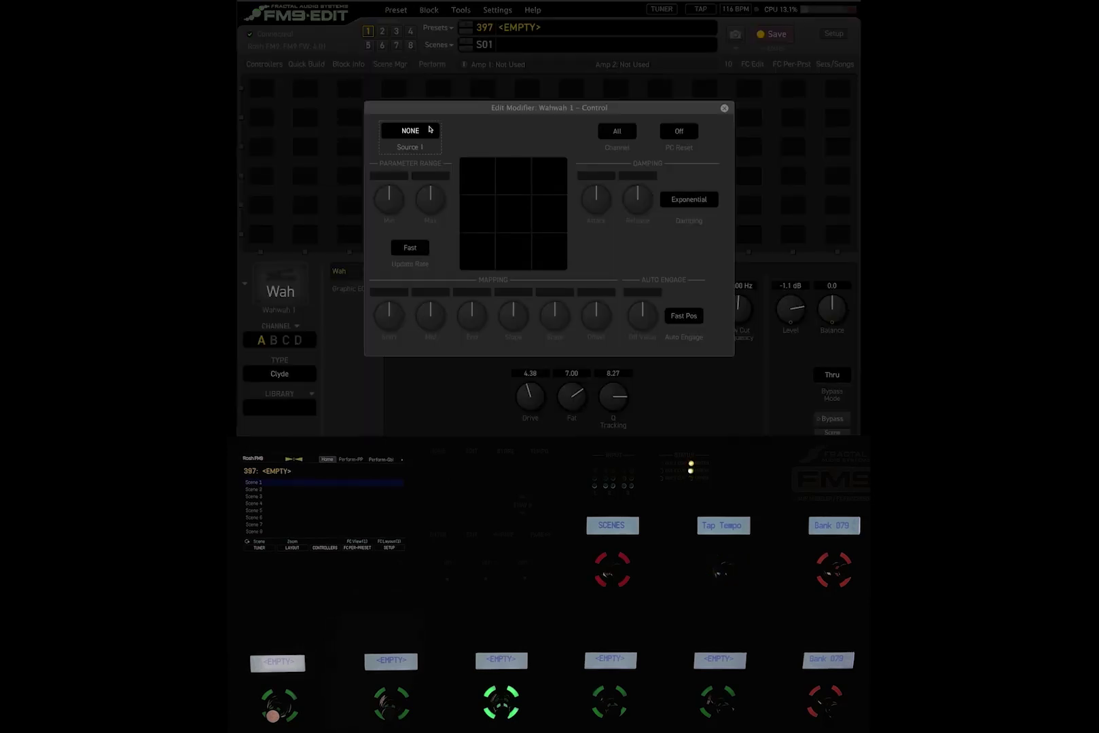
Change the Wah Control modifier's Source 1 from PEDAL 1 to External 1 and close it.
left_click(407, 128)
left_click(313, 207)
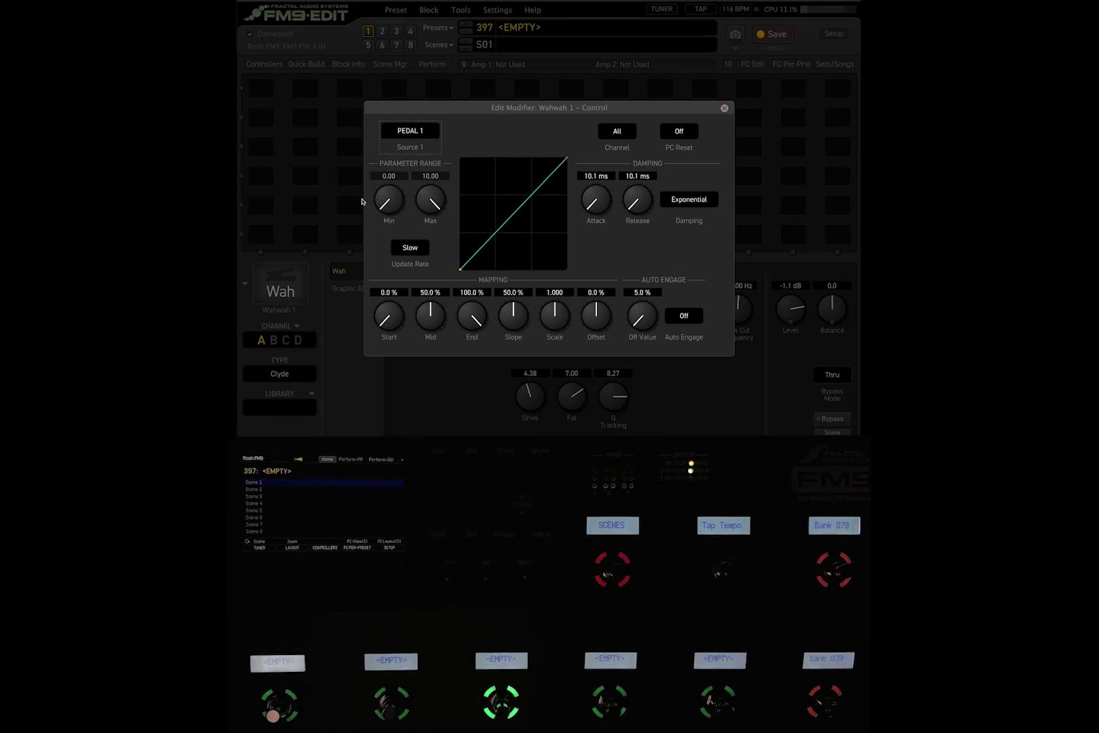
left_click(405, 148)
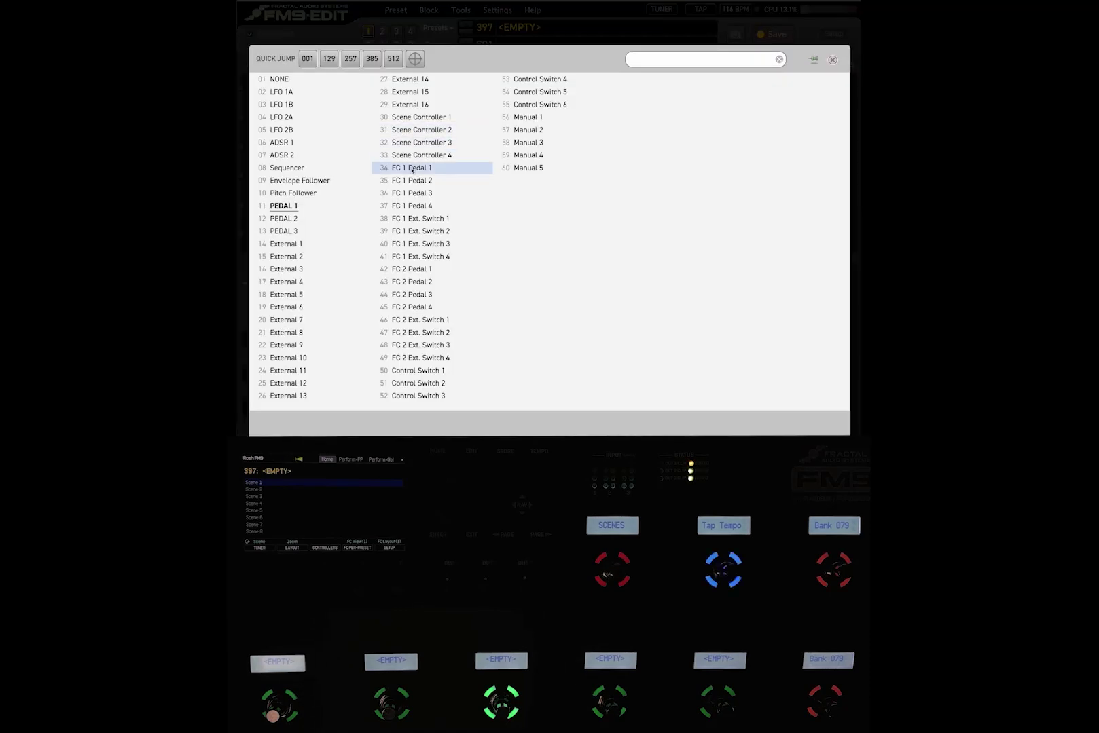
left_click(337, 243)
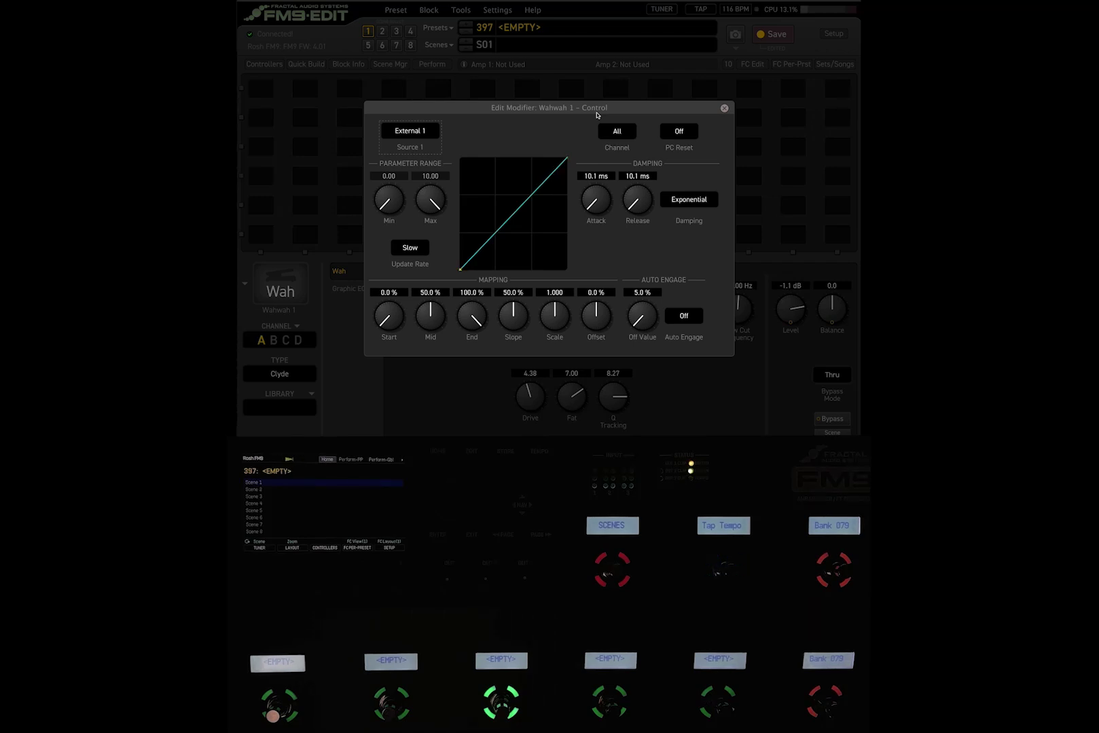
left_click(724, 108)
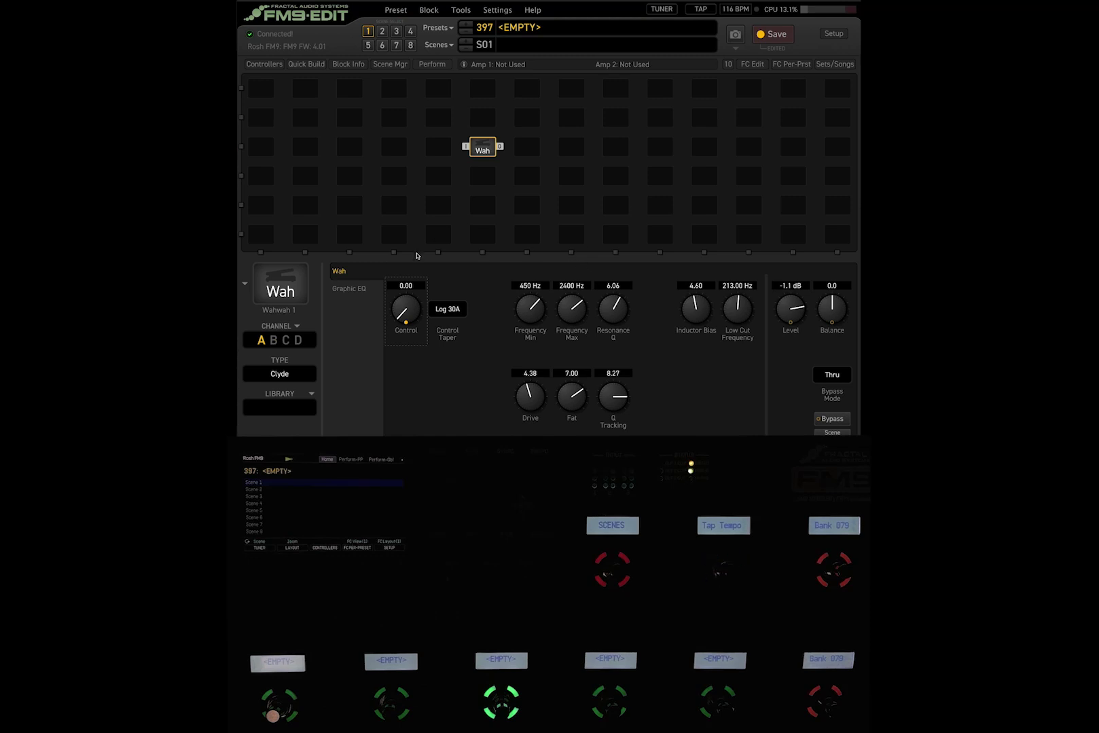
Load preset 000 59 Bassguy and inspect its Wah Control modifier.
left_click(437, 28)
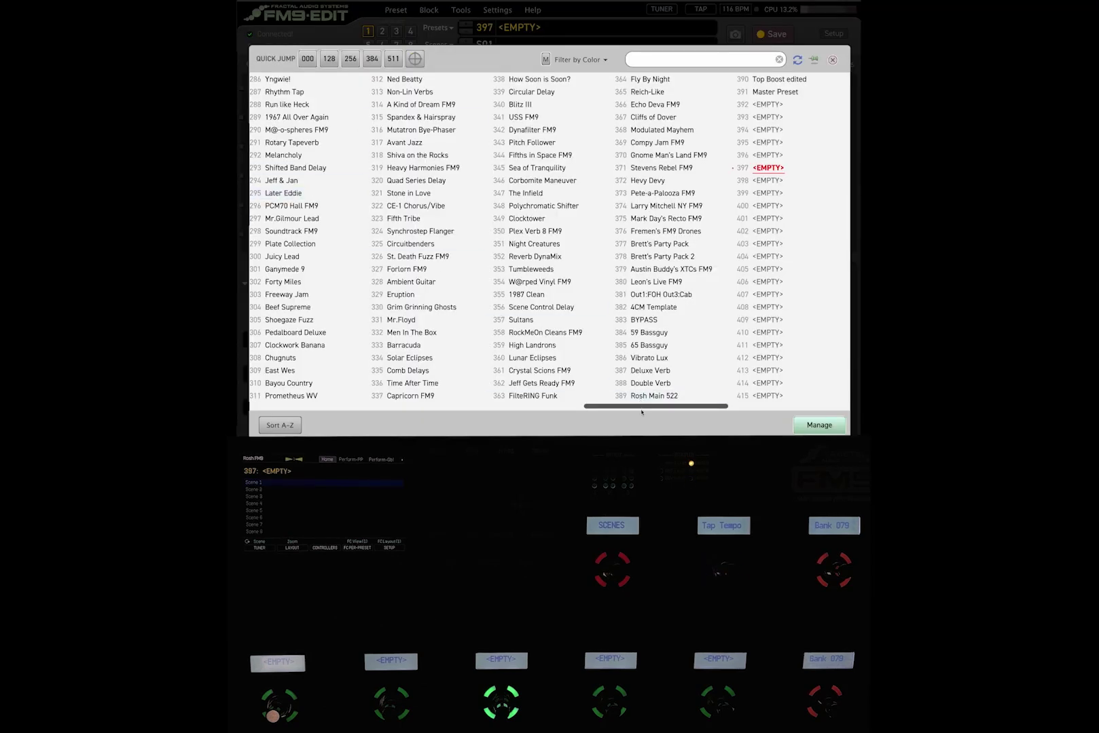
left_click(308, 59)
left_click(288, 79)
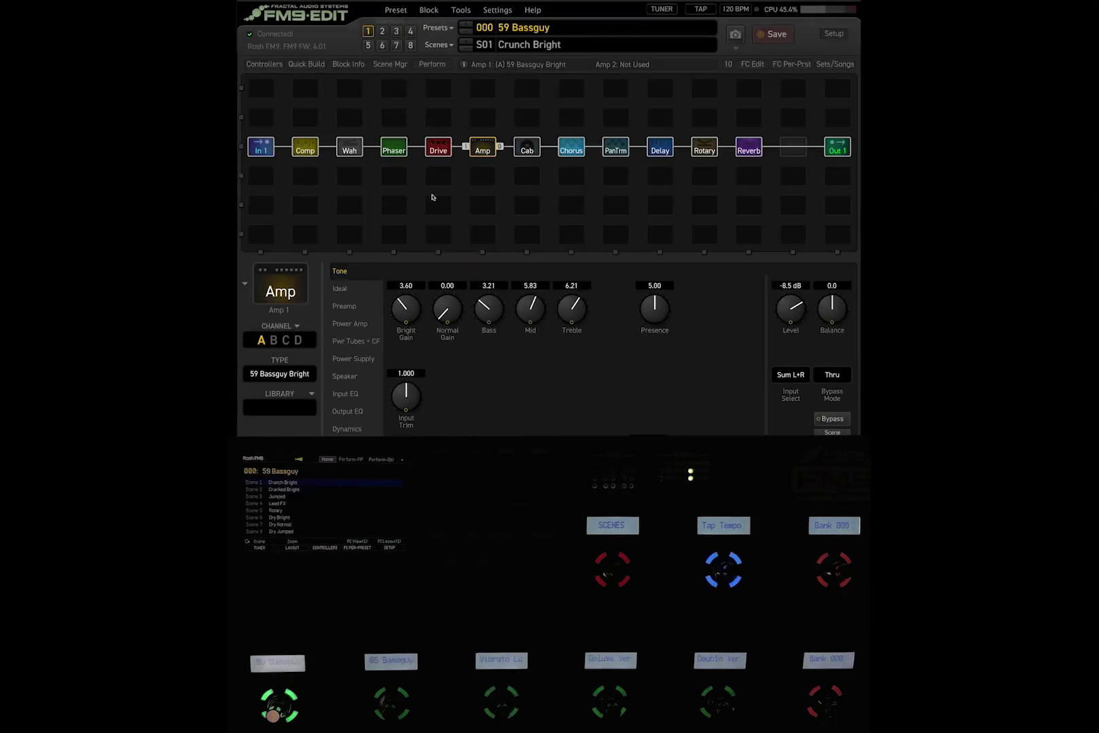
left_click(349, 147)
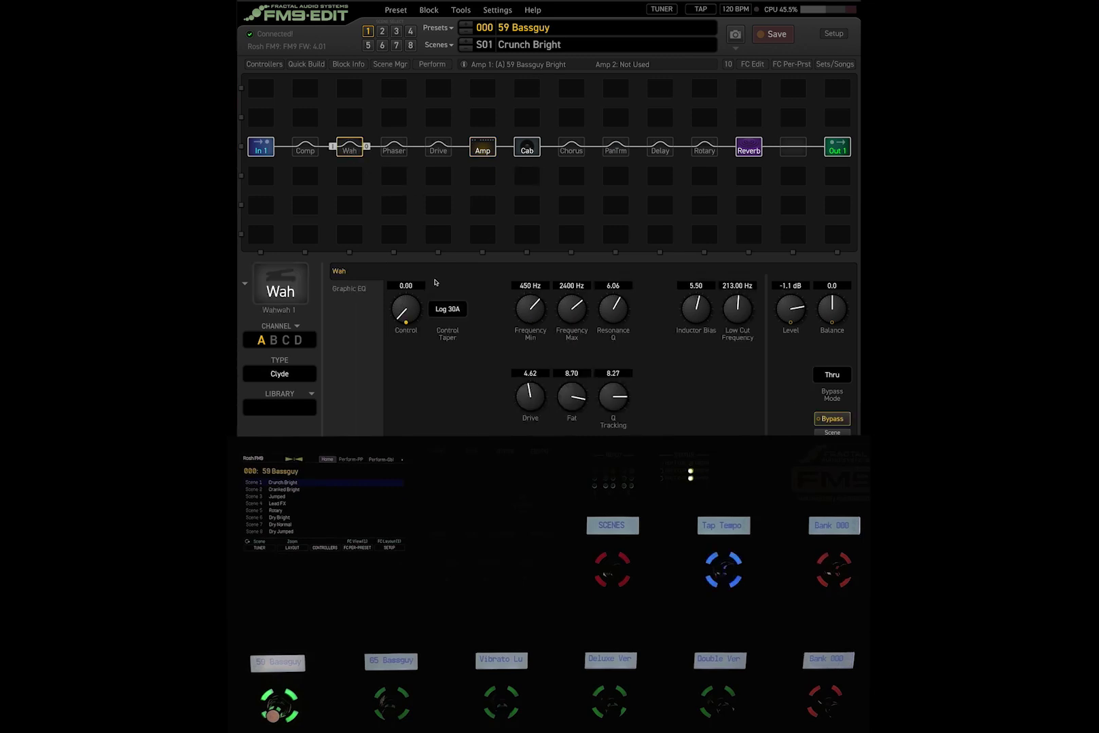
right_click(406, 311)
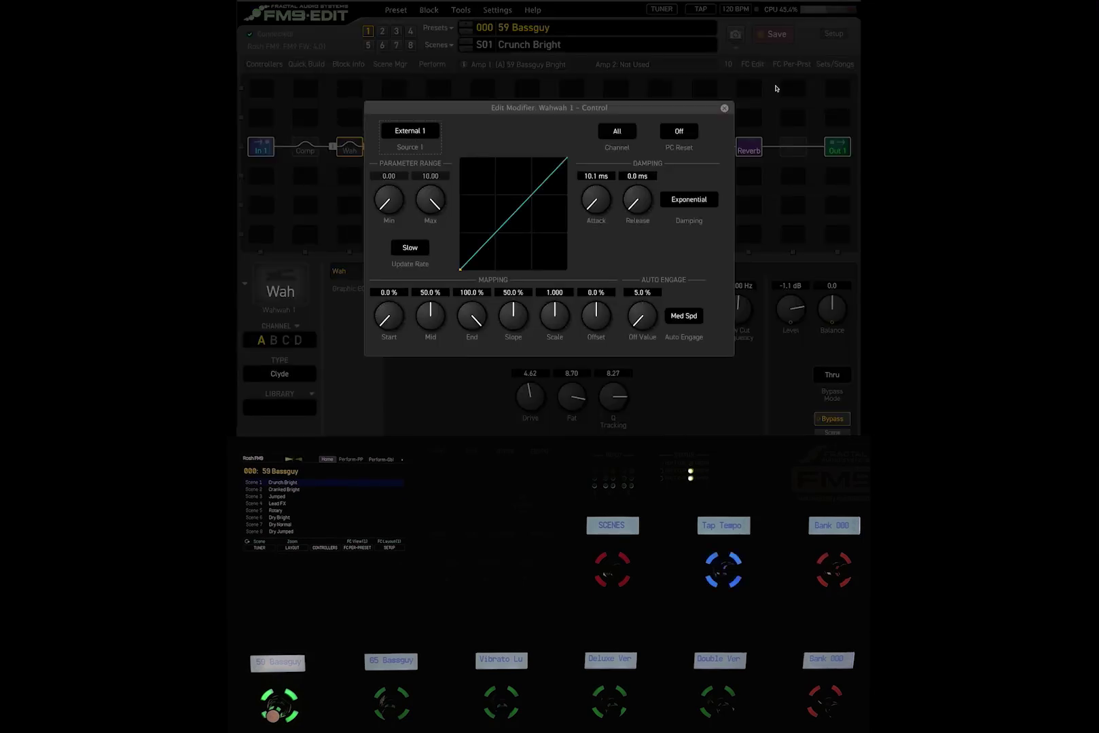
left_click(728, 109)
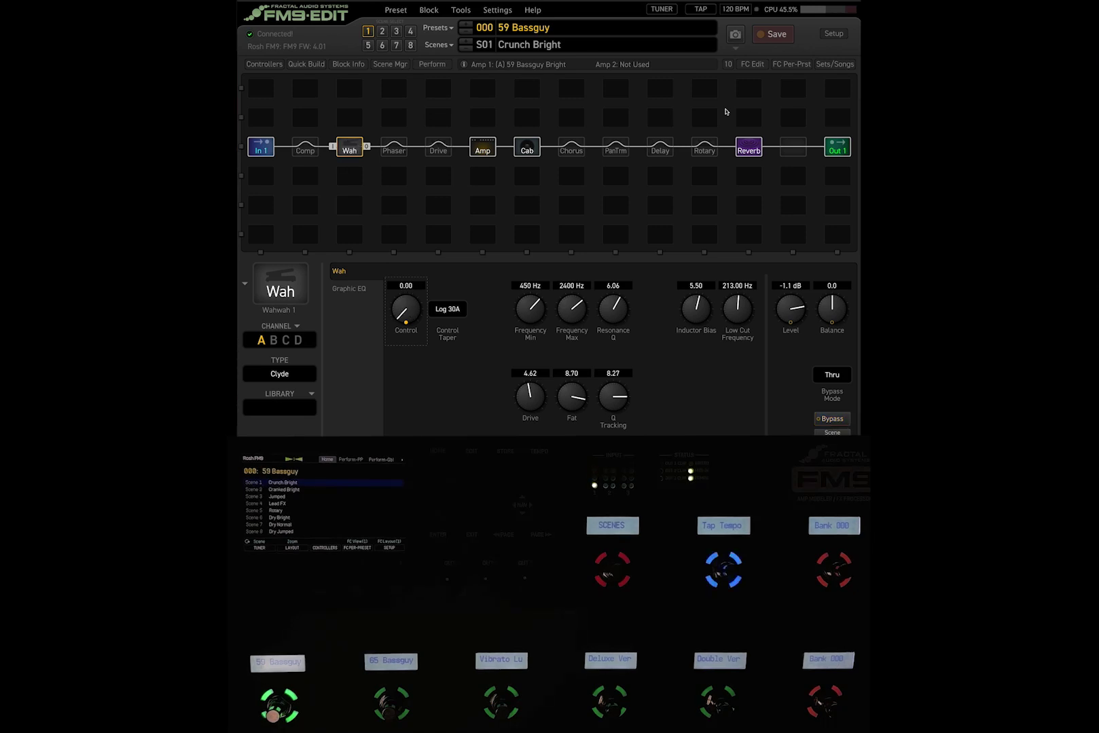
Recheck the Wah Control modifier source, confirming it is External 1.
right_click(414, 310)
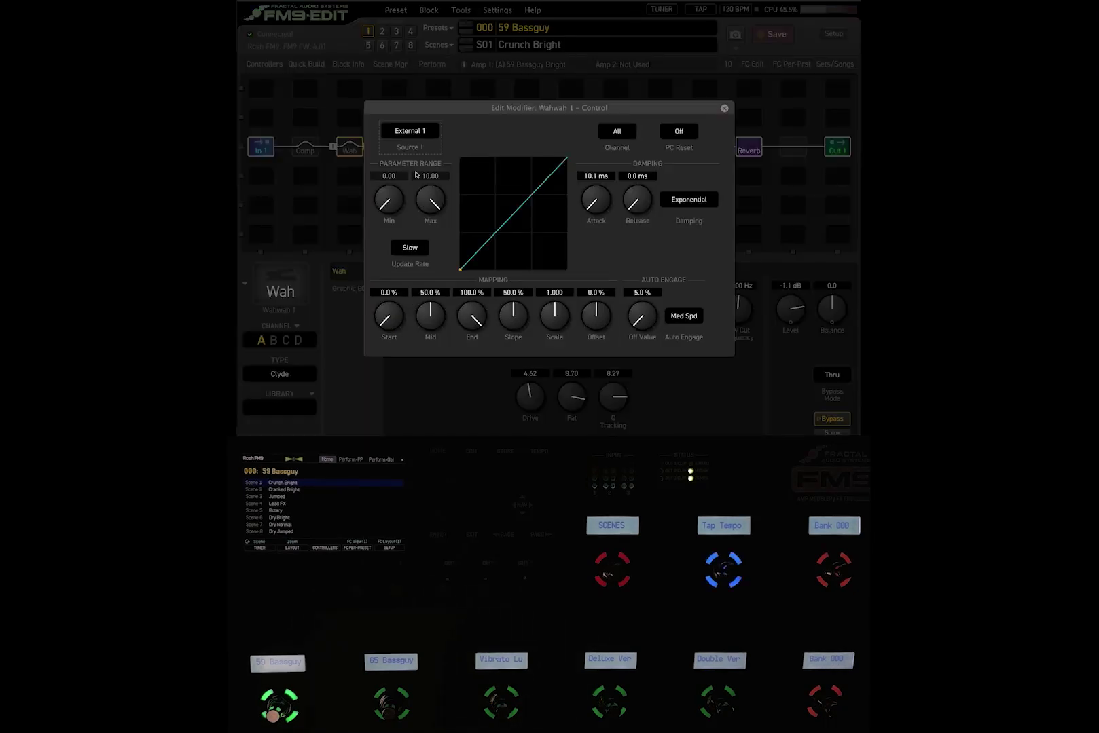
left_click(428, 136)
left_click(303, 207)
left_click(724, 108)
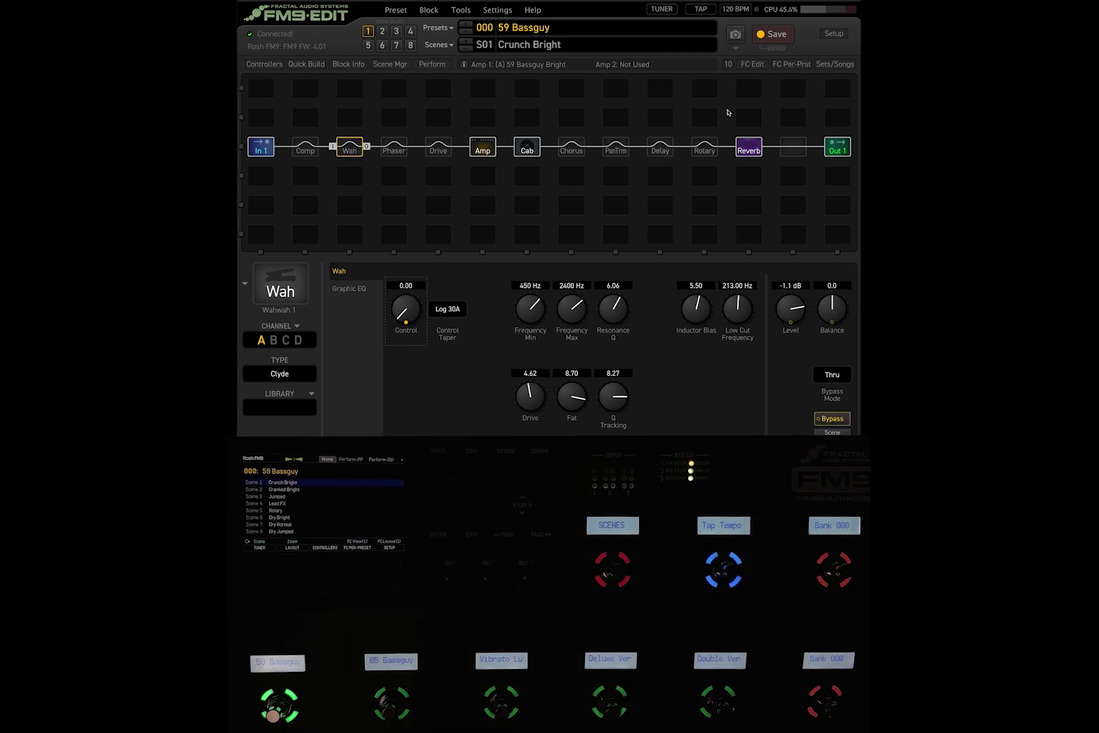
left_click(438, 30)
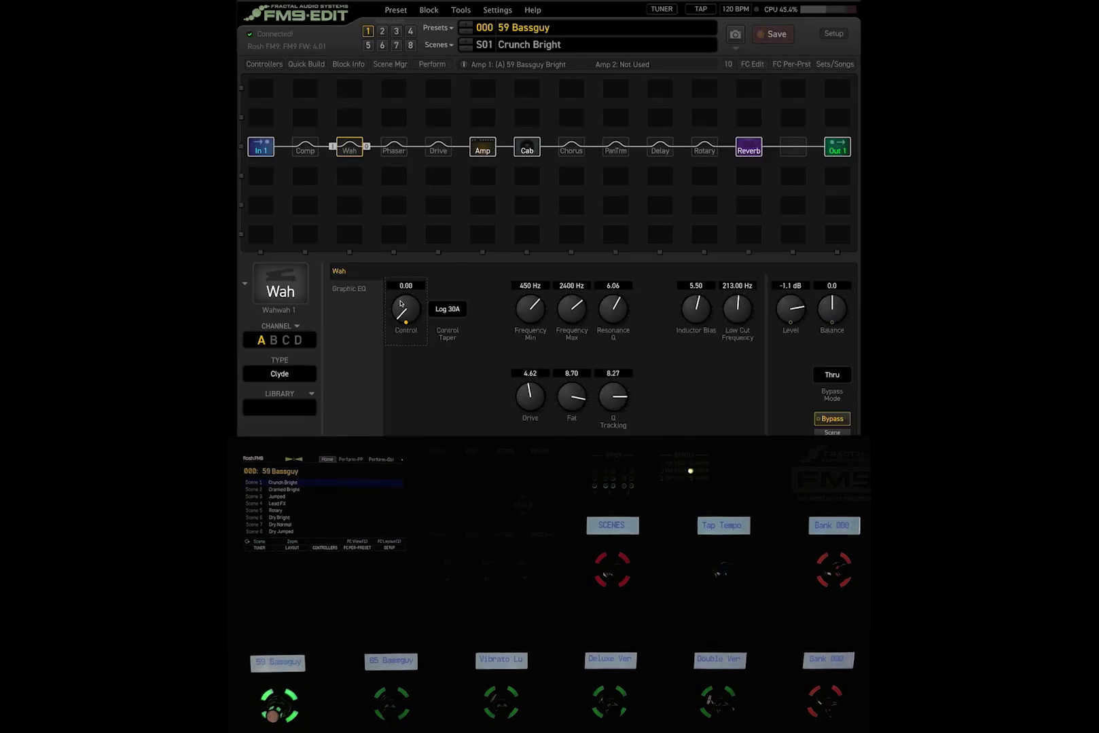
right_click(410, 313)
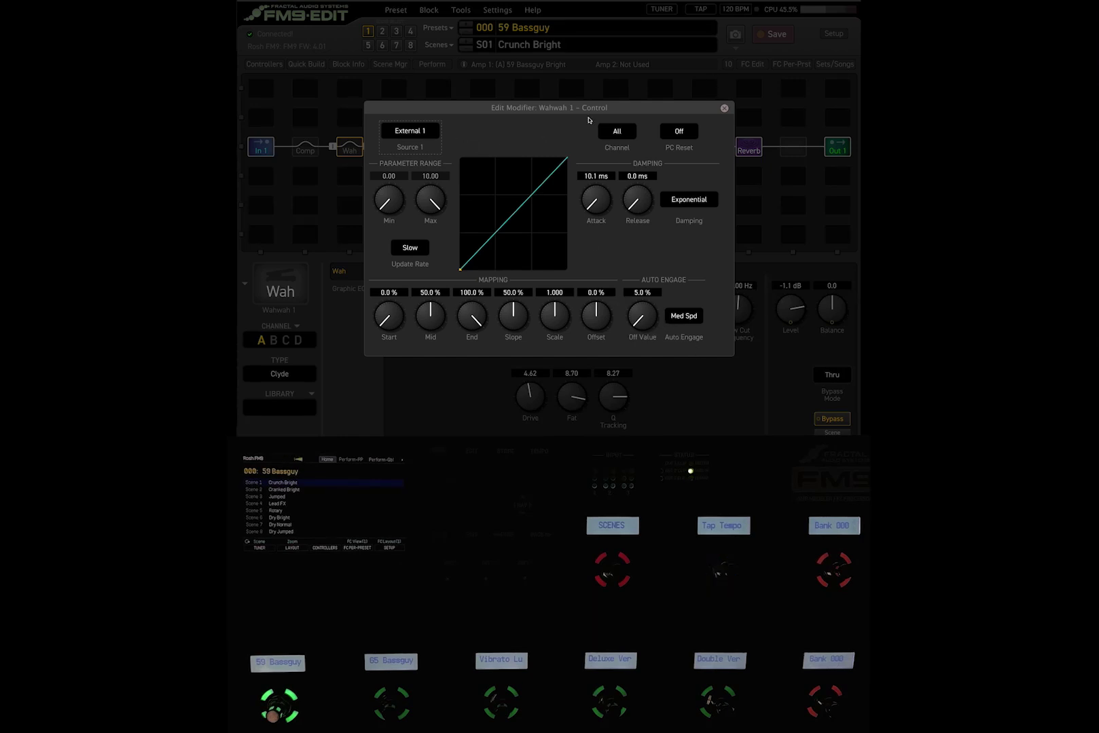
left_click(725, 110)
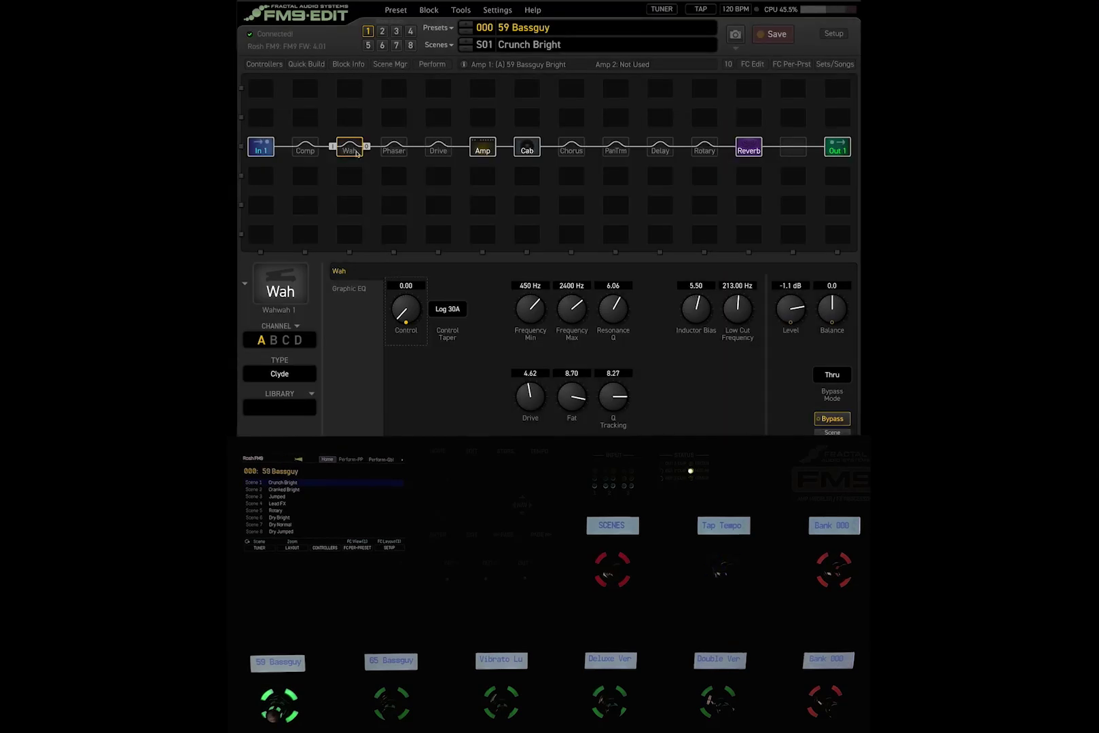
right_click(358, 153)
Copy the Wah block and load empty preset 425.
mouse_move(399, 128)
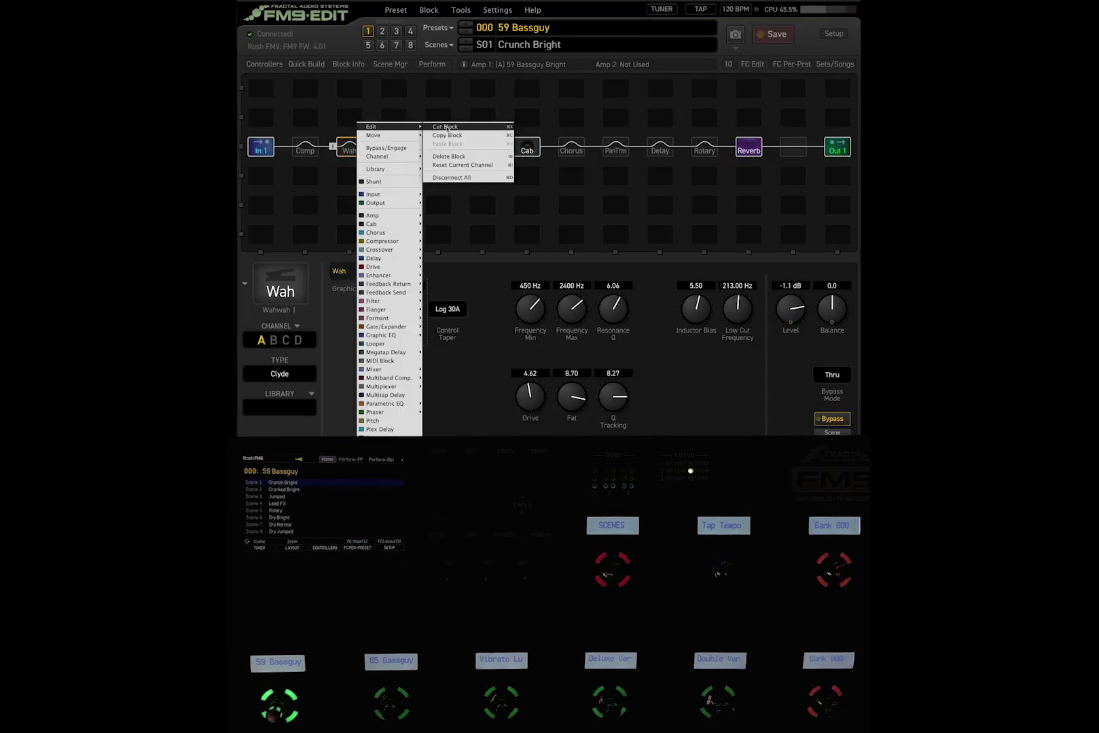
left_click(438, 129)
left_click(427, 29)
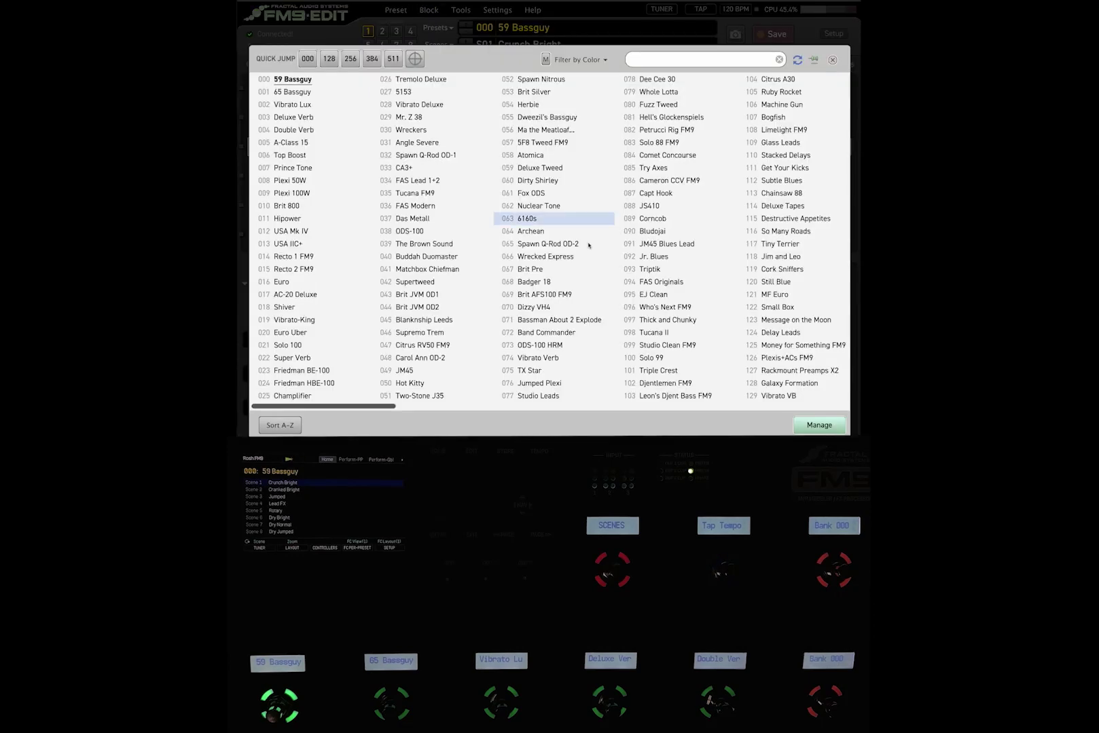
left_click(766, 407)
left_click(766, 409)
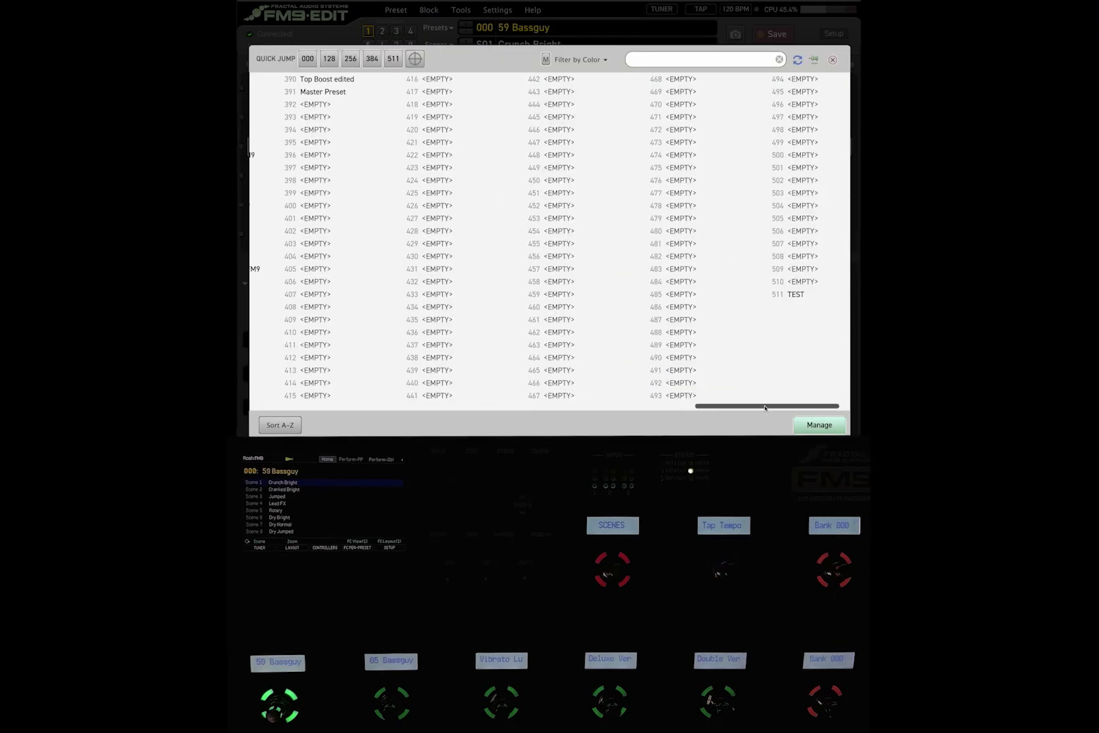
left_click(483, 193)
Paste the copied Wah block into the row 3, column 6 grid cell.
left_click(483, 147)
right_click(483, 147)
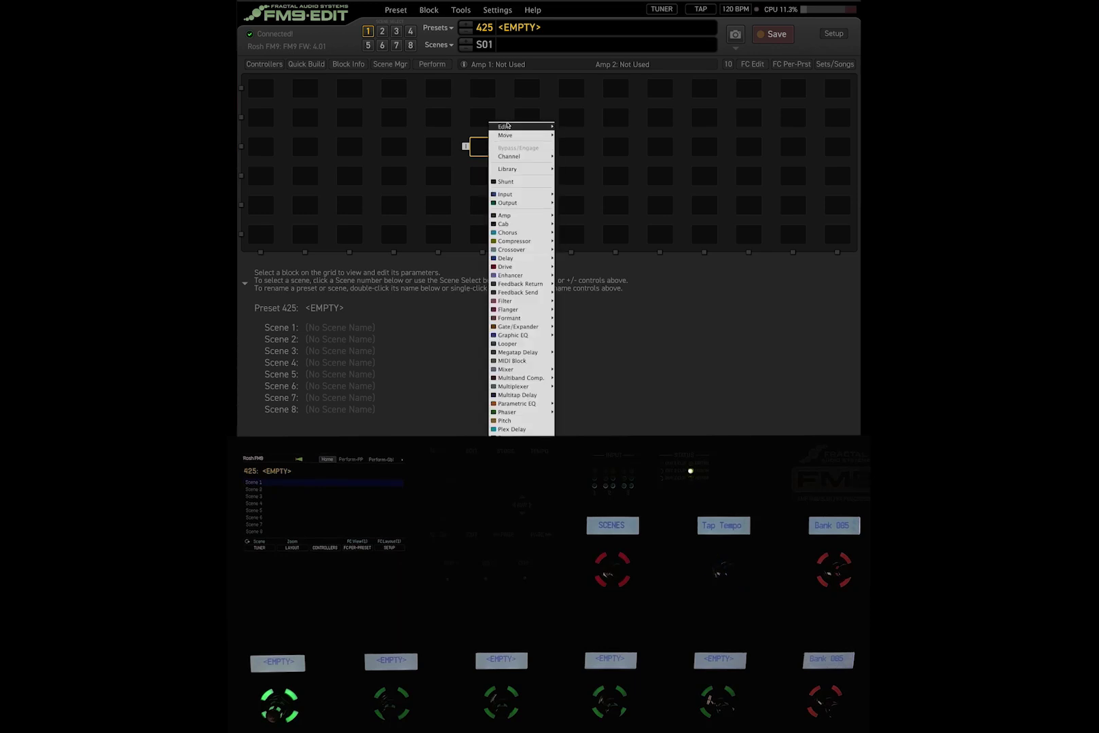
left_click(650, 313)
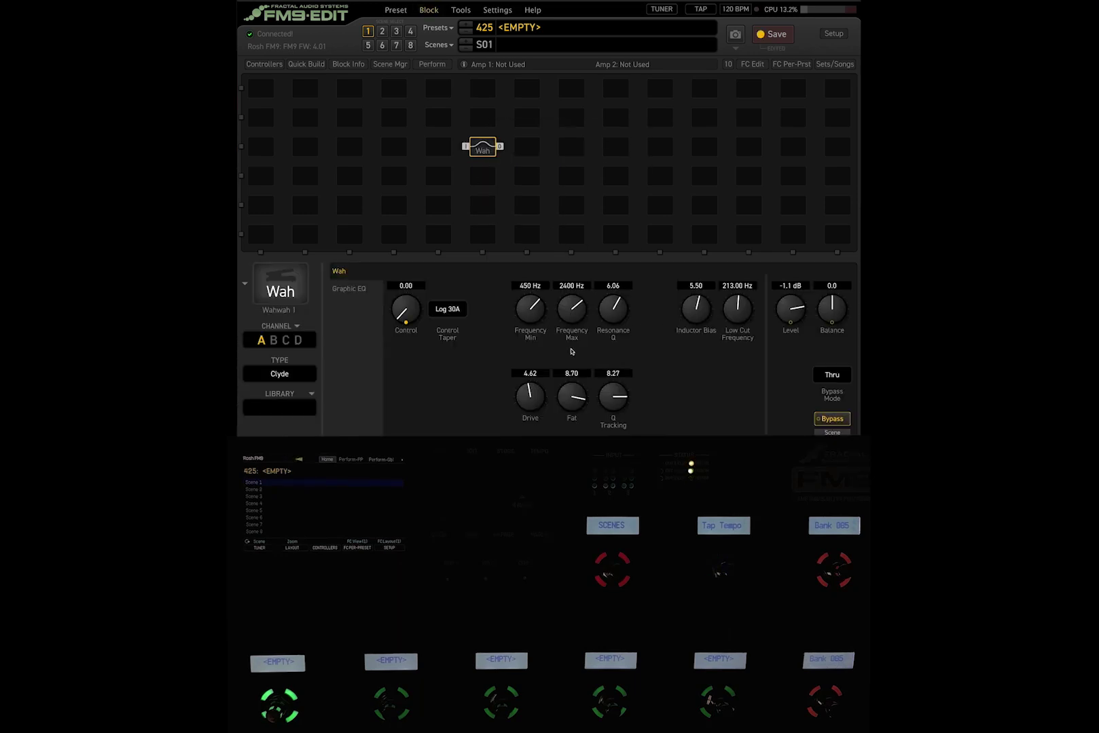
left_click(410, 310)
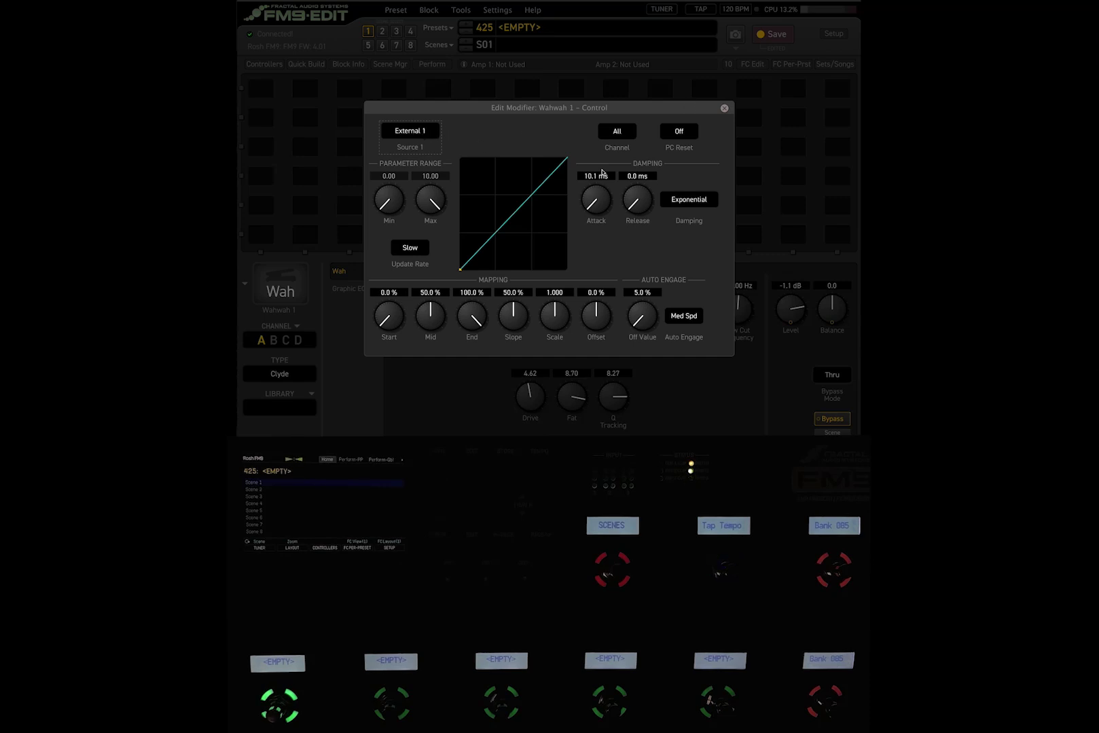
left_click(724, 109)
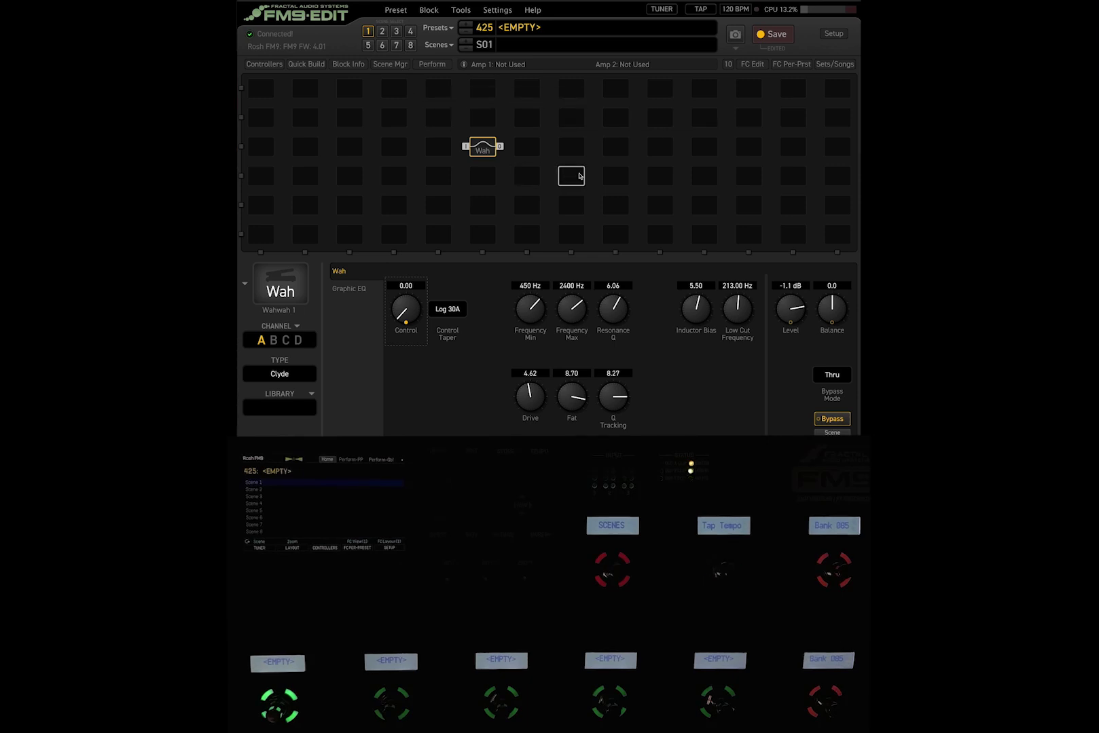
Scroll the preset list back to the start and load 000 59 Bassguy.
left_click(434, 32)
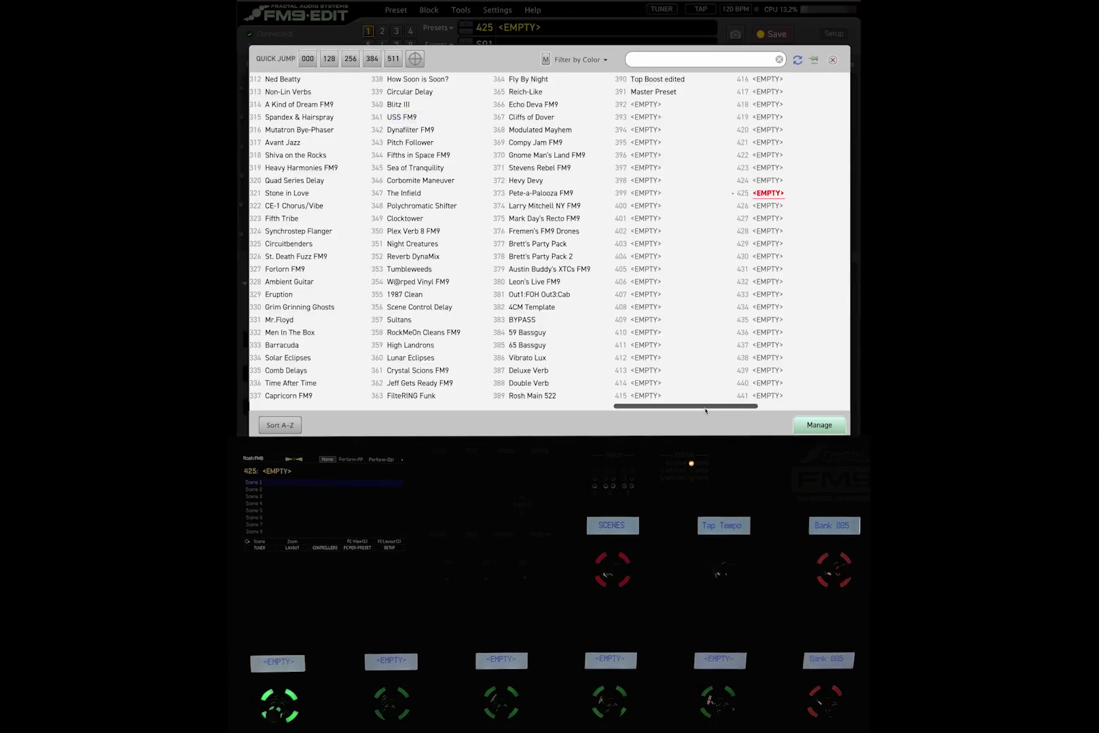
left_click_drag(686, 409, 280, 405)
left_click(292, 78)
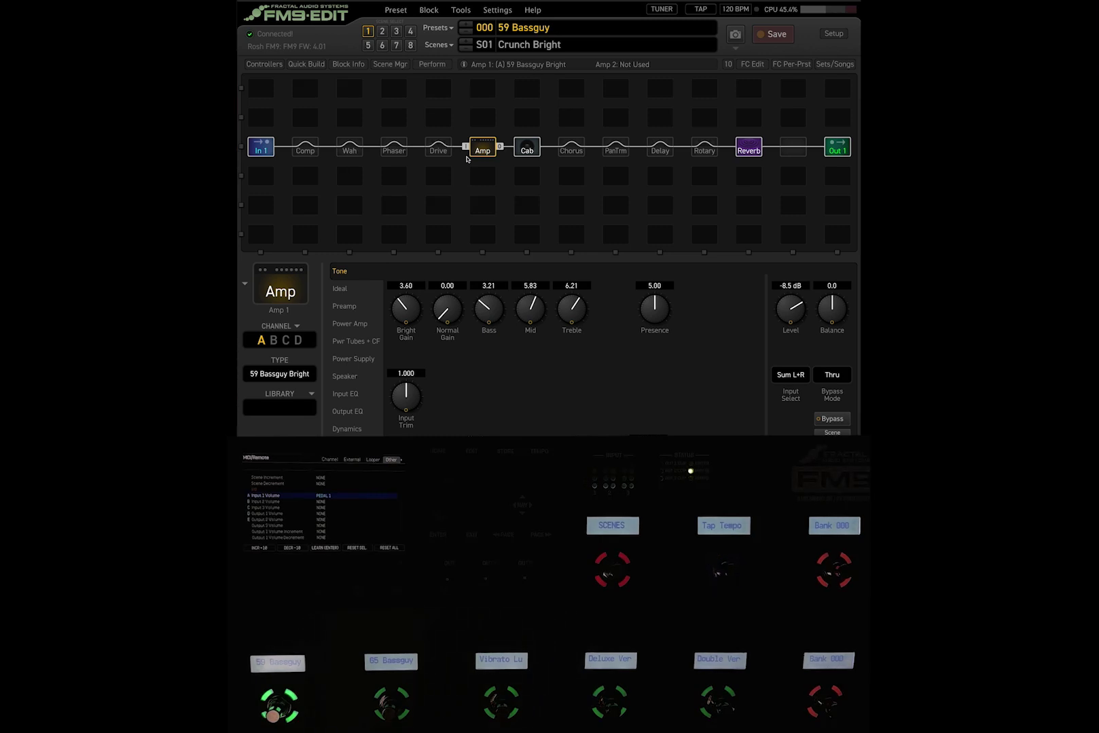
View the In 1 block's gate settings, then bring up the preset list.
left_click(264, 148)
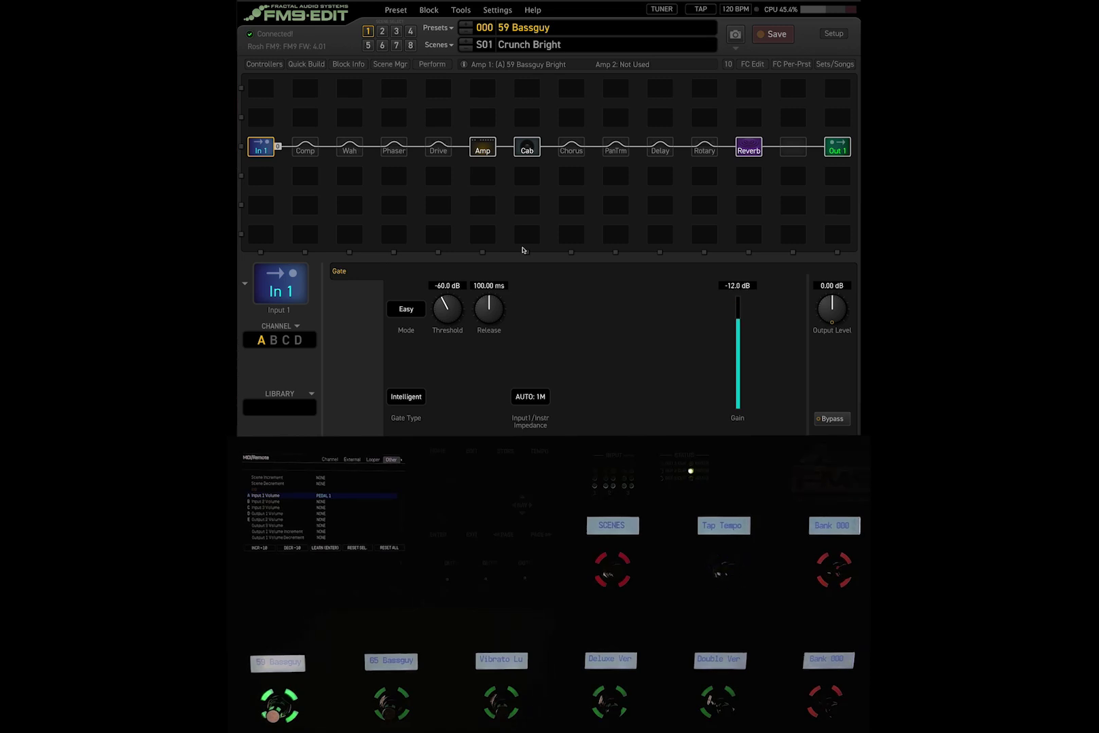
left_click(436, 28)
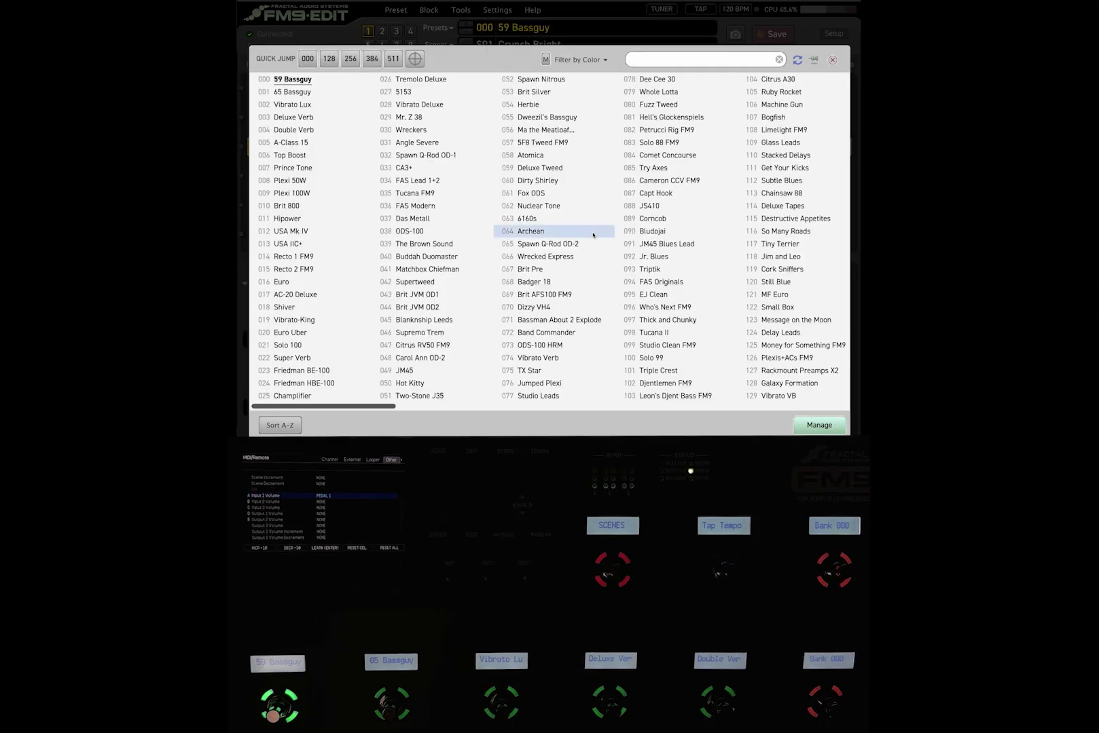
Load preset 023 Friedman BE-100 and select the empty grid slot after In 1.
left_click(338, 370)
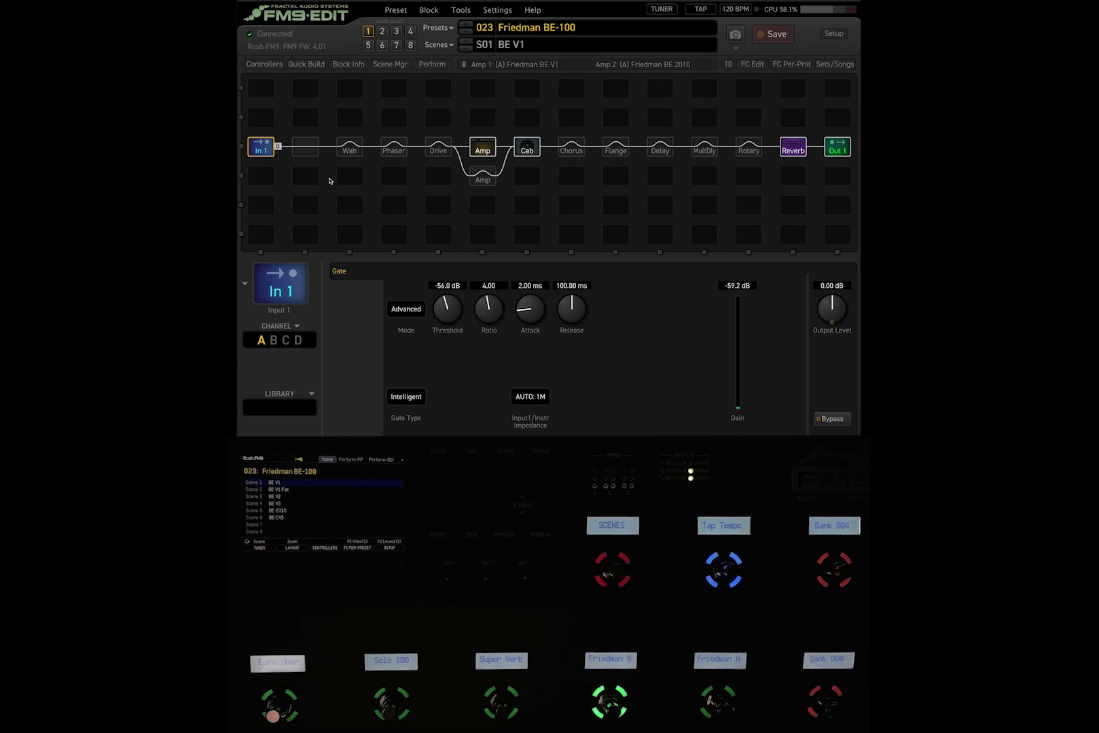
left_click(300, 151)
right_click(299, 152)
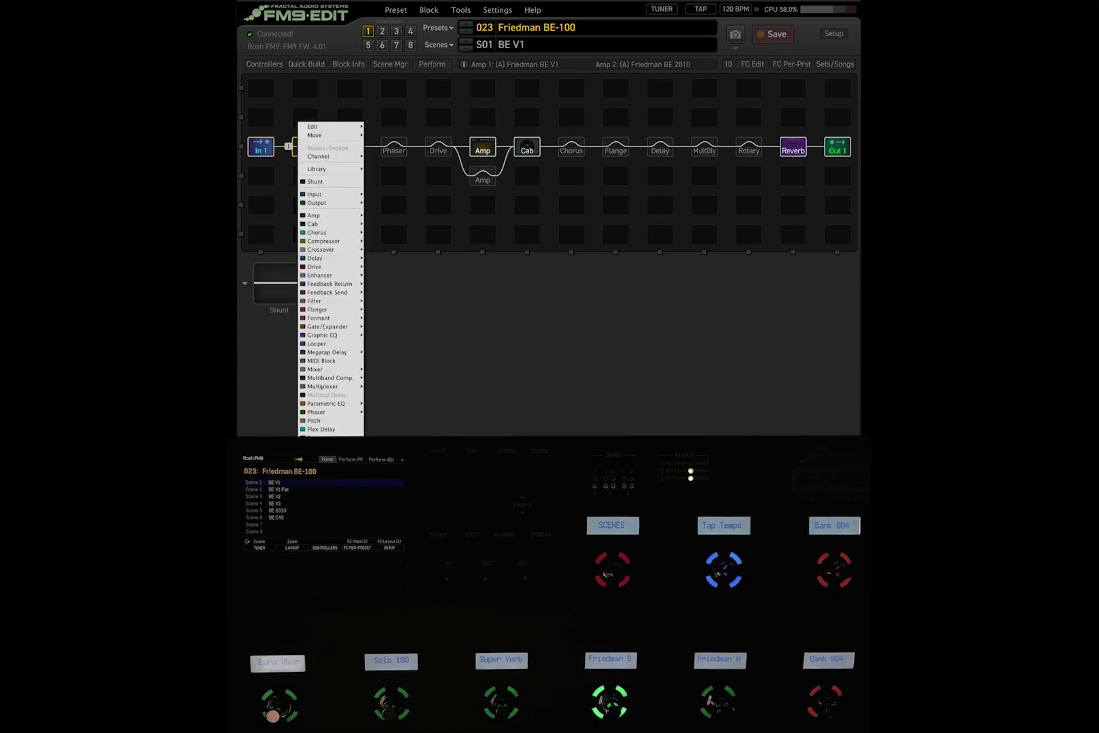
left_click(319, 540)
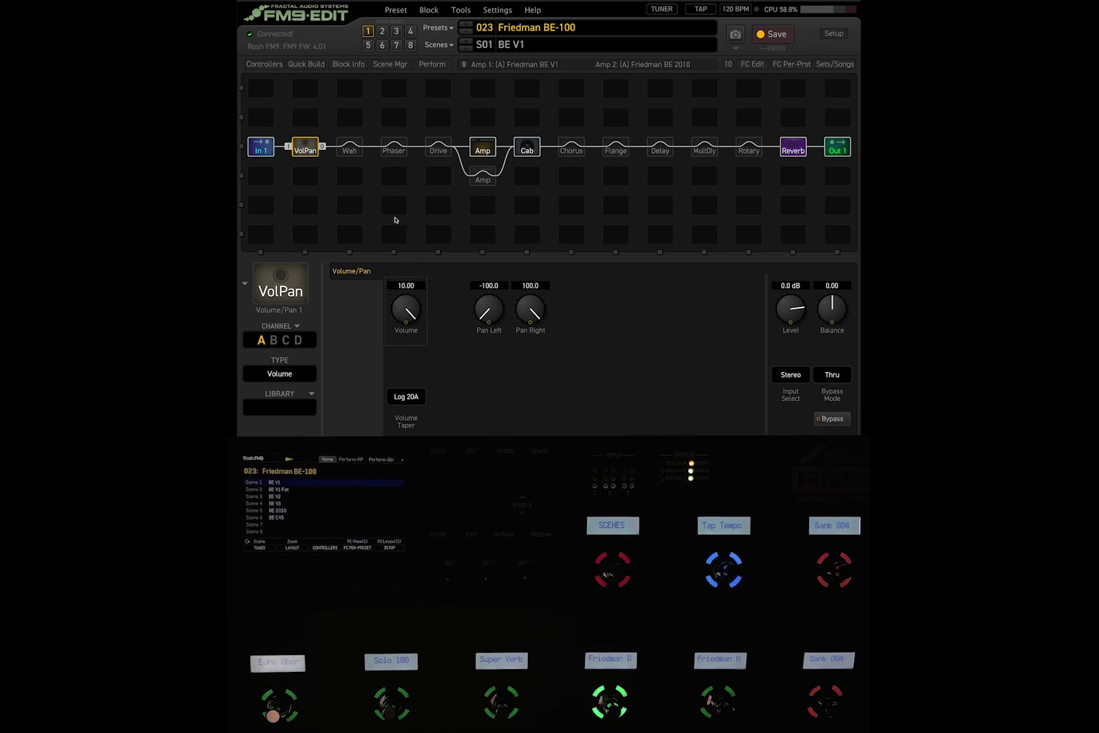
right_click(306, 152)
key("Escape")
key("Delete")
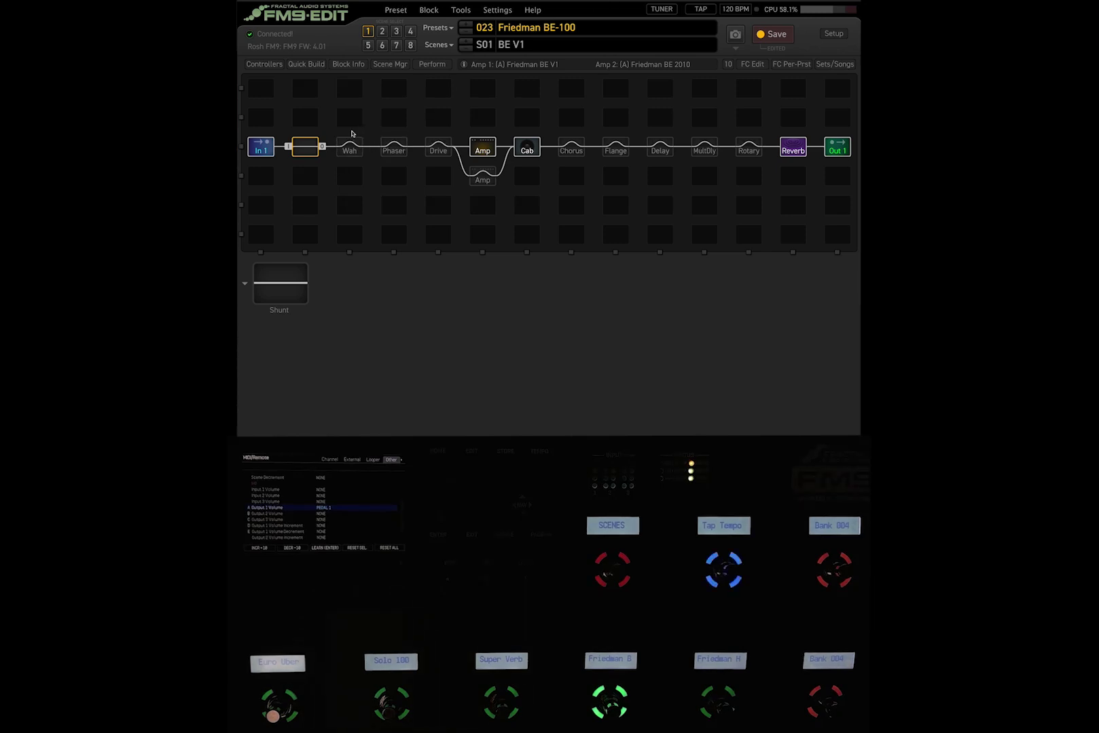
Inspect the Input and Output 1 blocks, nudging output level to -1.9 dB, then back to 0.0 dB.
left_click(260, 146)
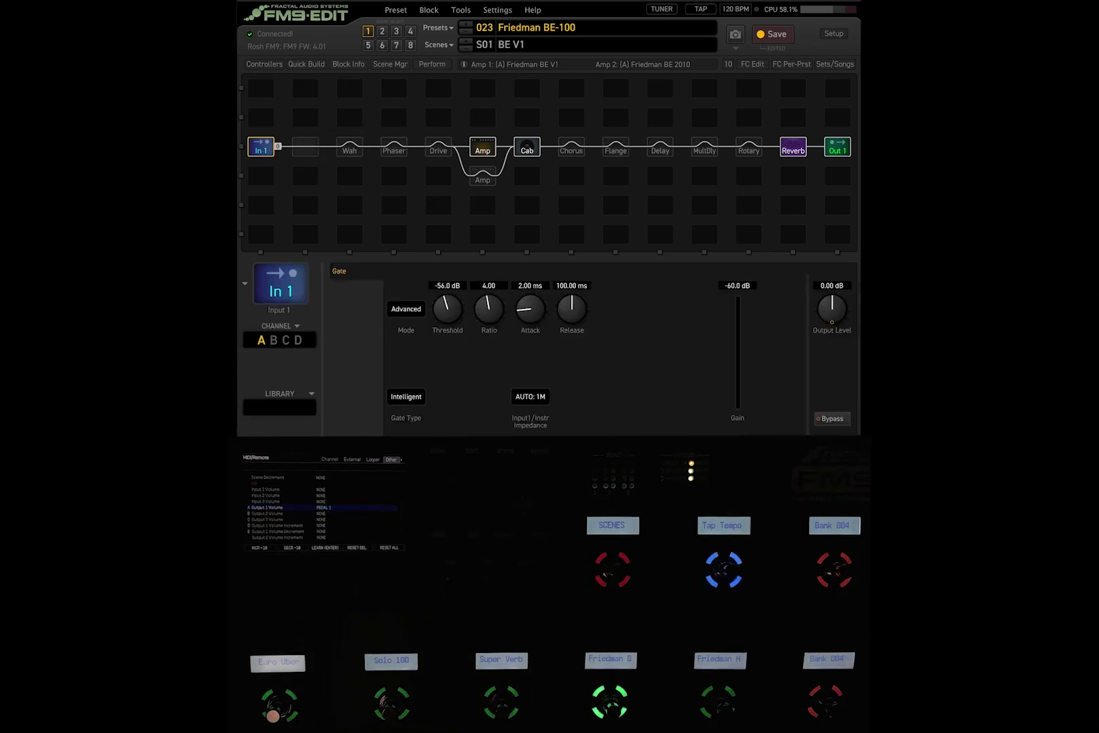
left_click(840, 153)
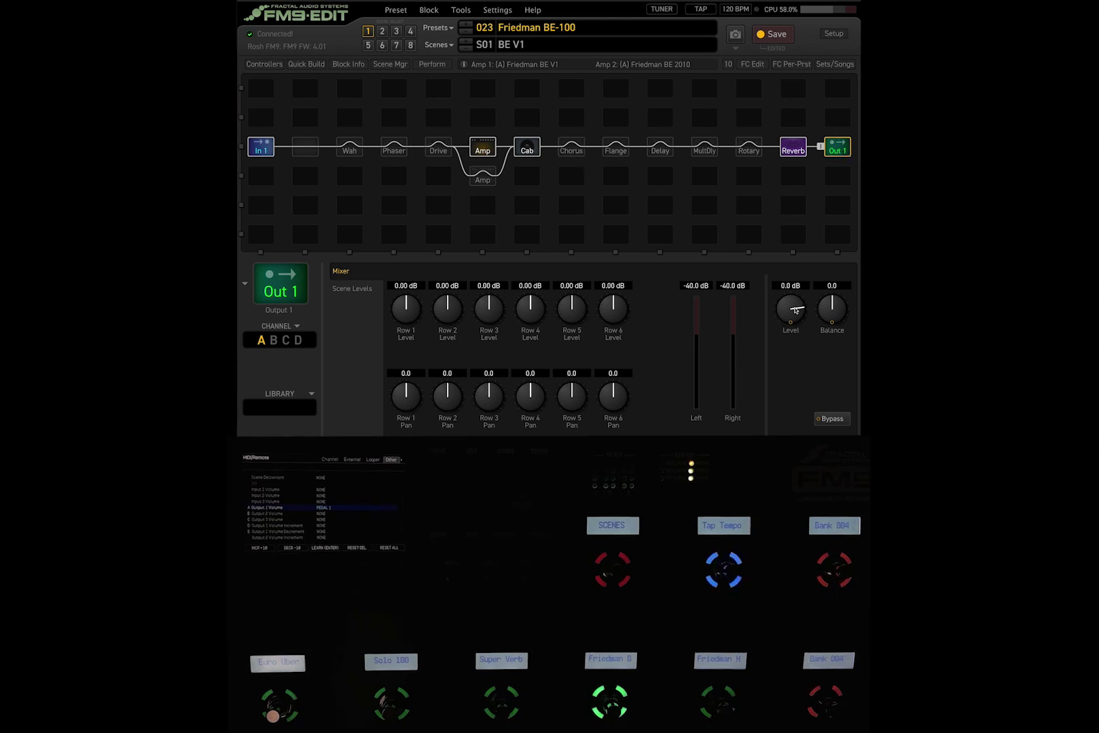
left_click_drag(792, 307, 790, 316)
left_click(795, 286)
type("0")
key("Return")
Replace the Reverb before Output 1 with a Volume/Pan block at -20.7 dB level.
left_click(791, 148)
right_click(788, 147)
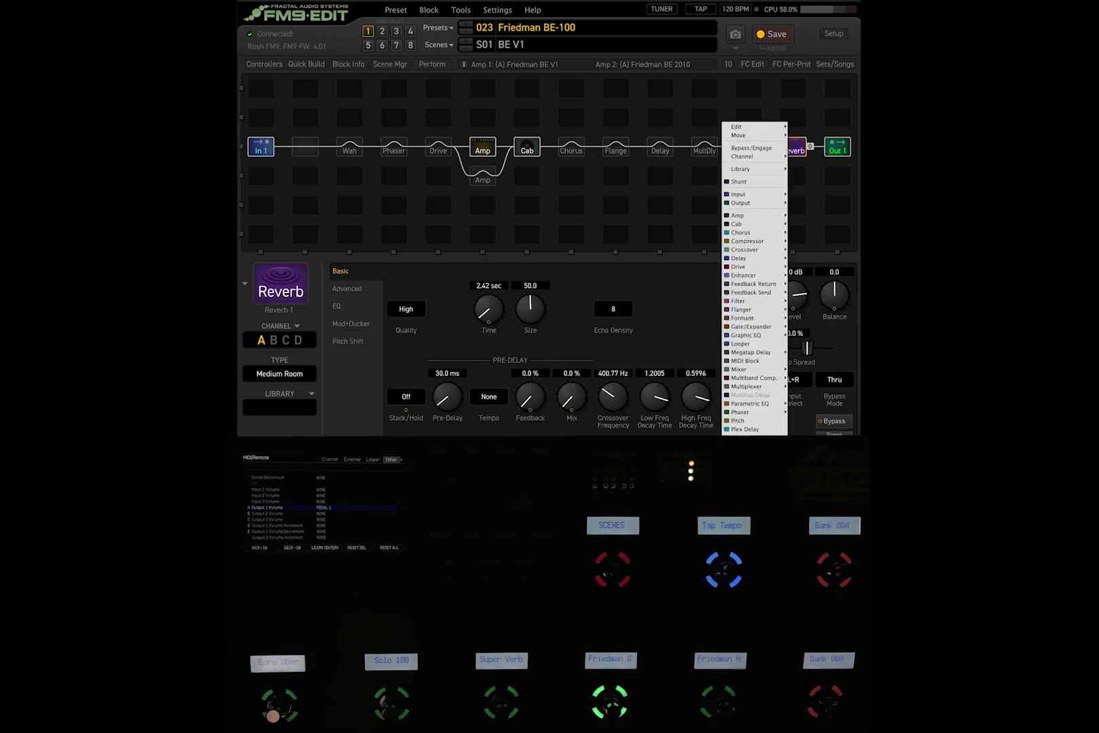
left_click(815, 516)
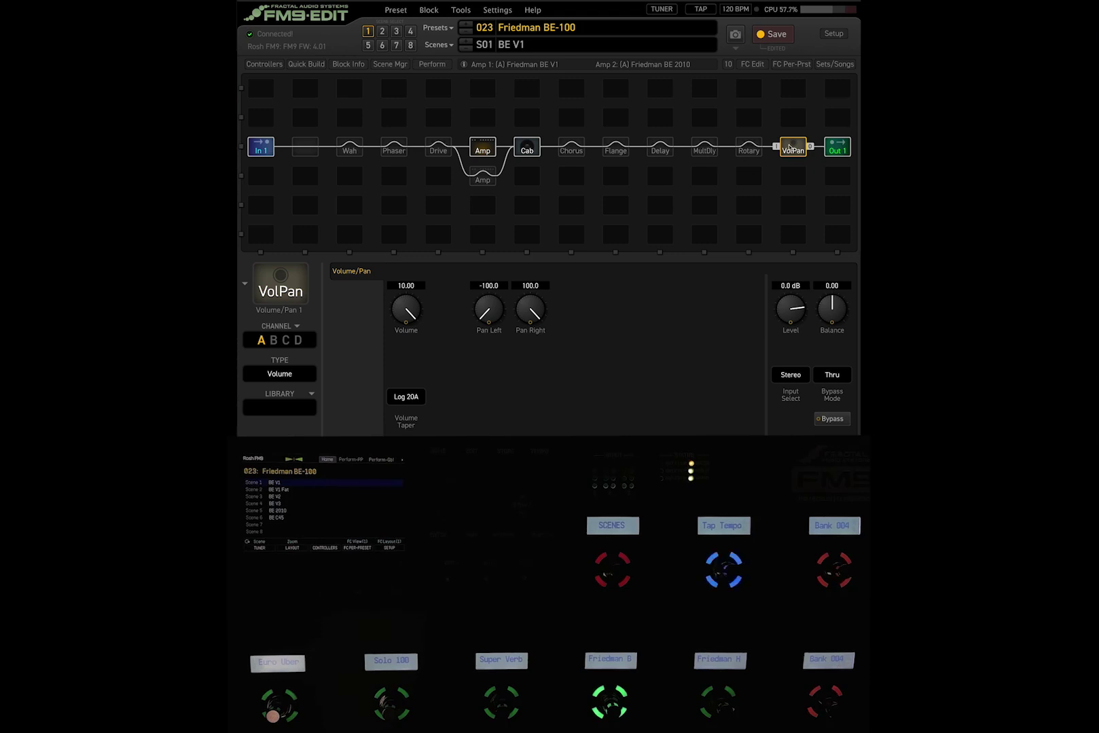
mouse_move(791, 309)
left_mouse_down()
mouse_move(789, 359)
mouse_move(787, 319)
left_mouse_up()
scroll(414, 293, "down", 2)
left_click(439, 29)
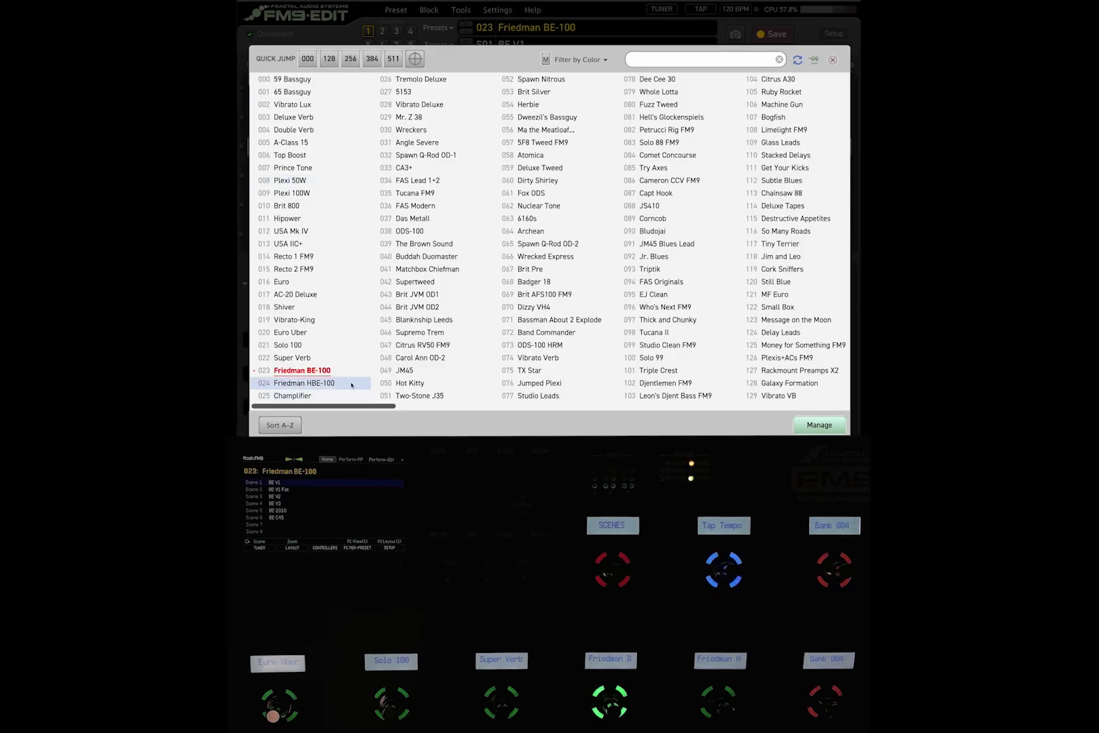
Close the Preset Picker and show the restored Medium Room Reverb's settings.
key("Escape")
left_click(792, 150)
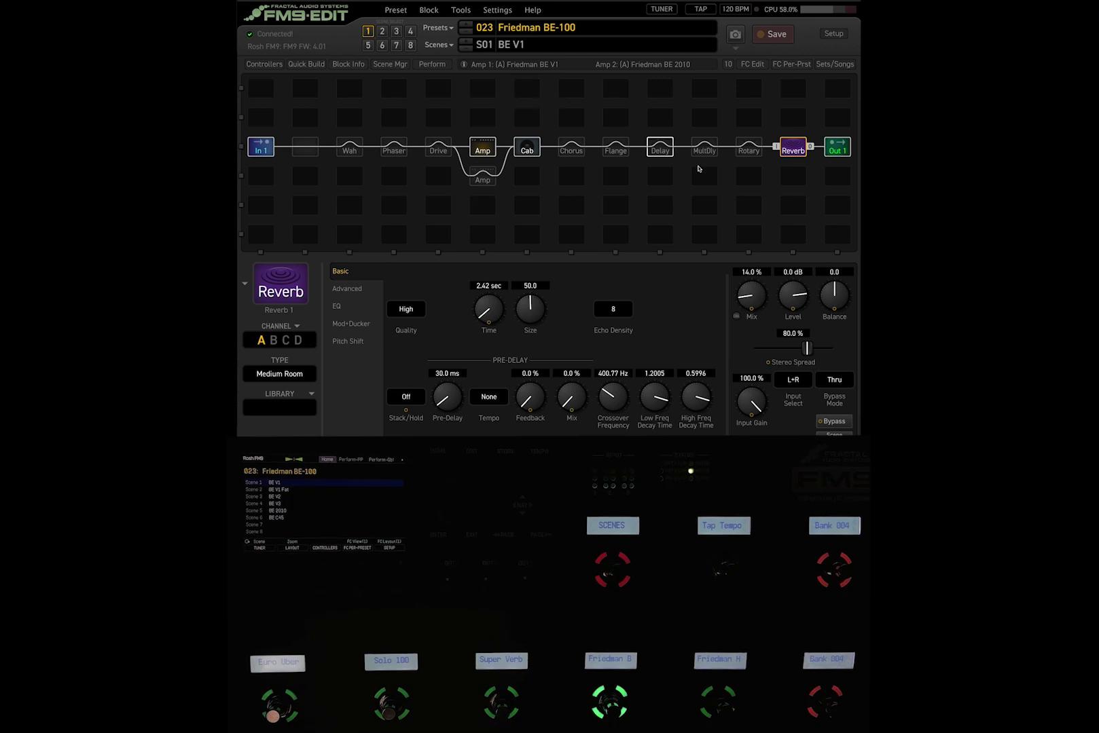
Show the Output 1 mixer settings, then the Delay block's Time/FB parameters.
left_click(845, 152)
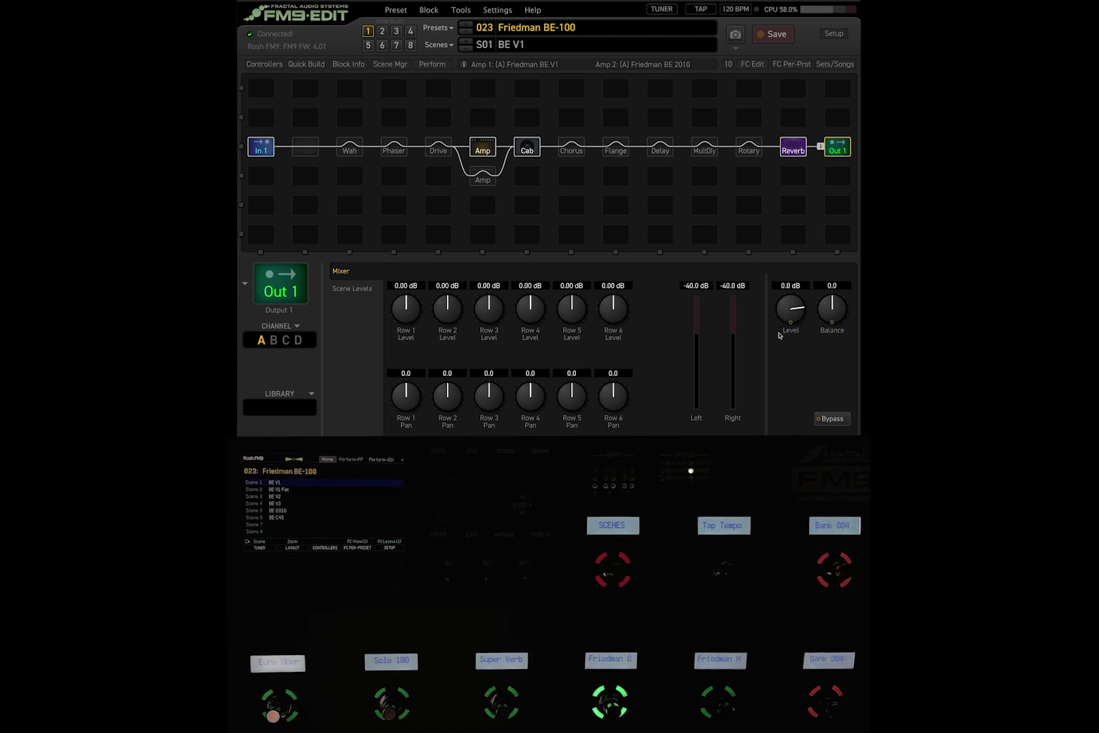
left_click(680, 152)
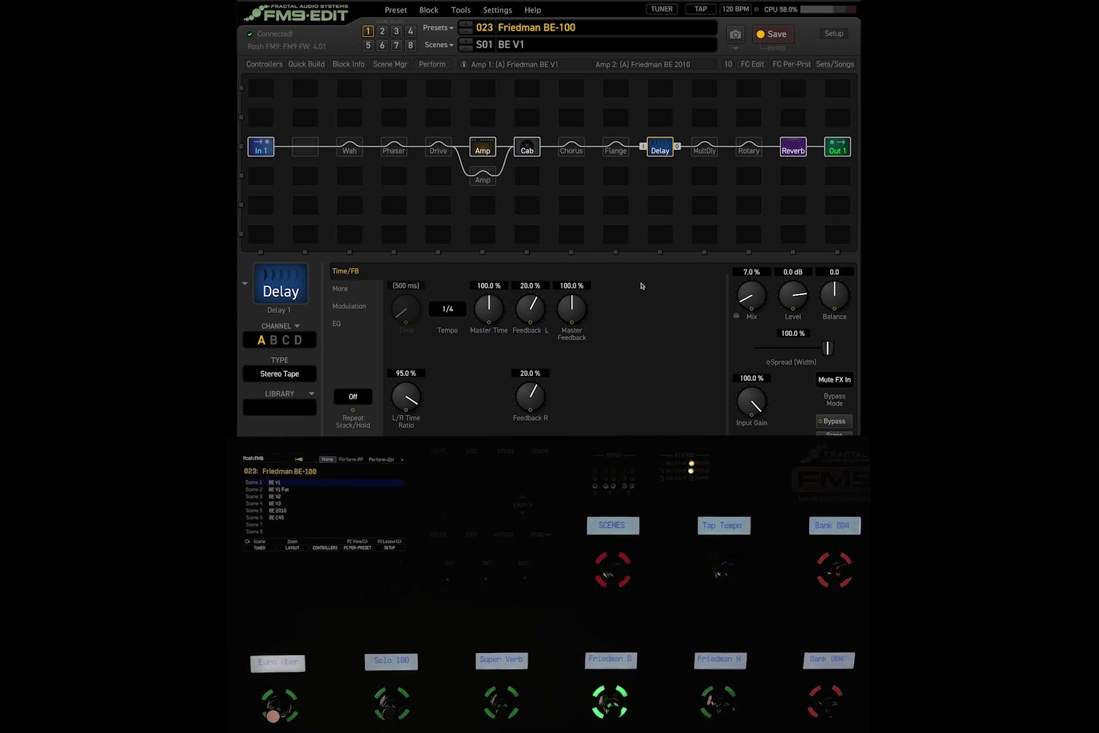
Set the Stereo Tape Delay 1 block's mix to 36.7 %.
left_click_drag(751, 296, 750, 209)
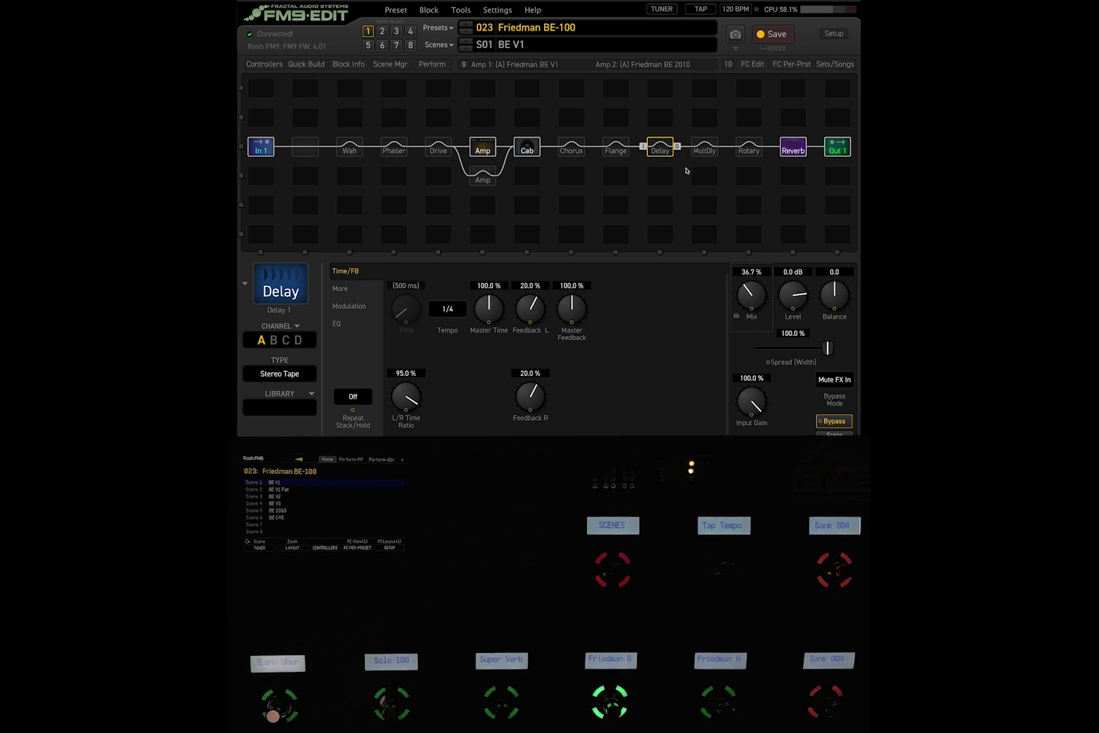
Show the Flanger 1 block's Analog Stereo parameters.
left_click(616, 150)
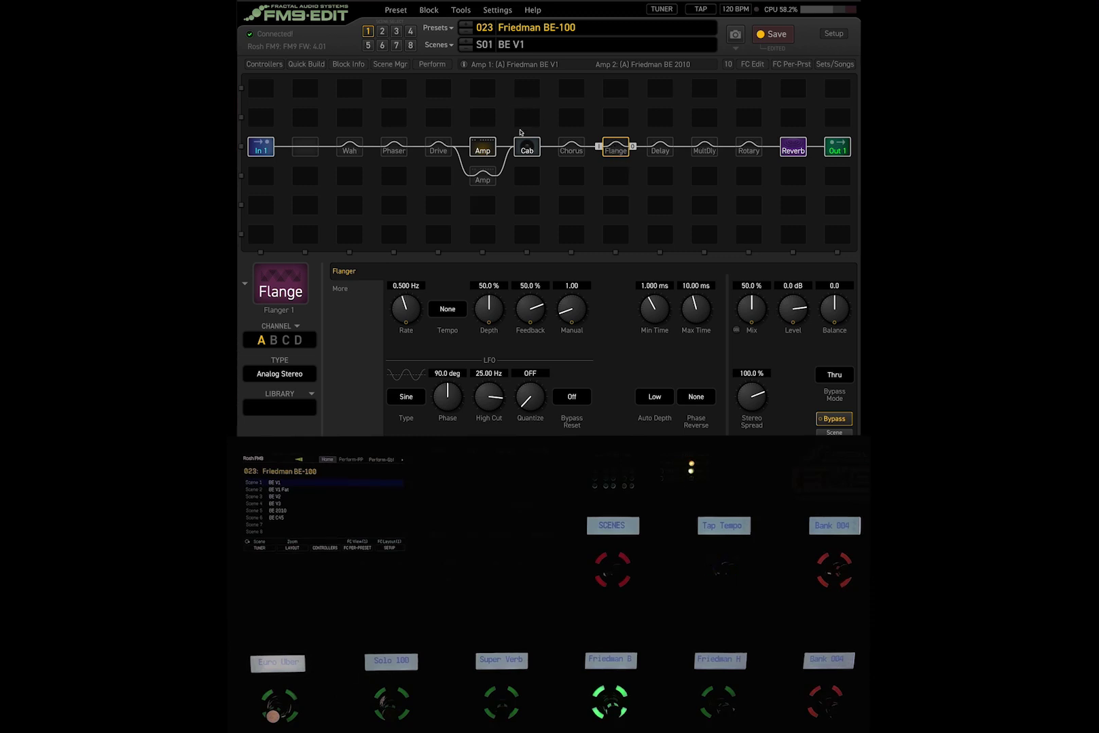
Replace the Flange block with the VolPan 1 block from the block palette.
right_click(615, 150)
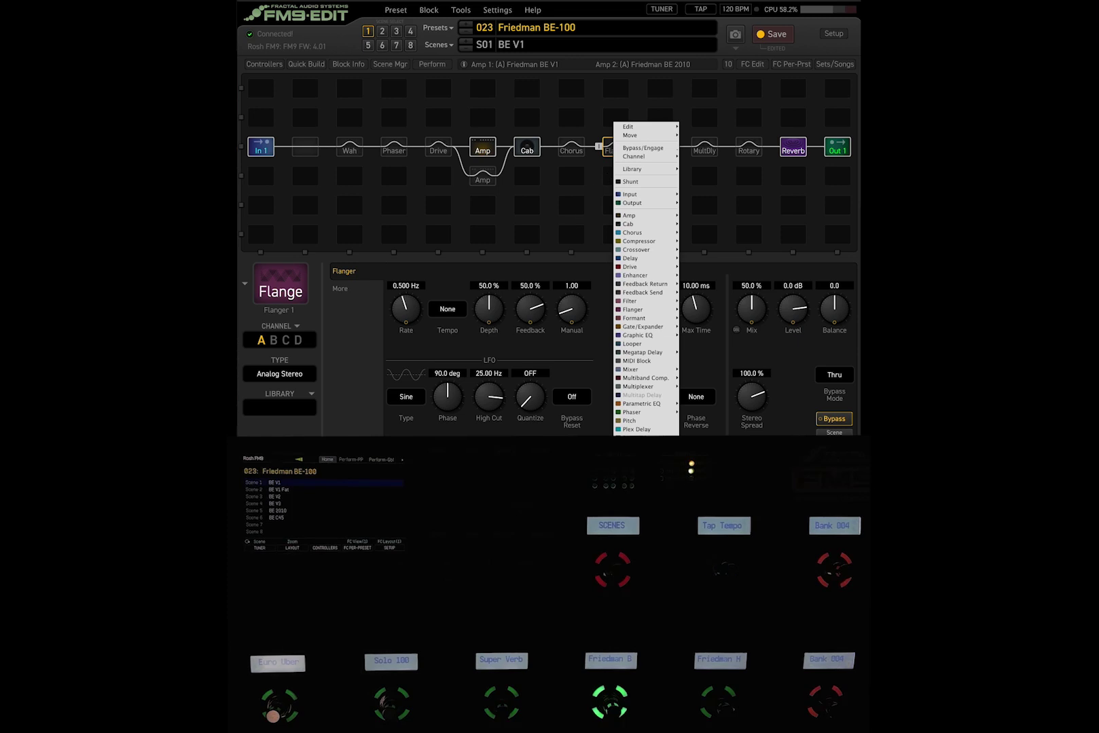
left_click(441, 270)
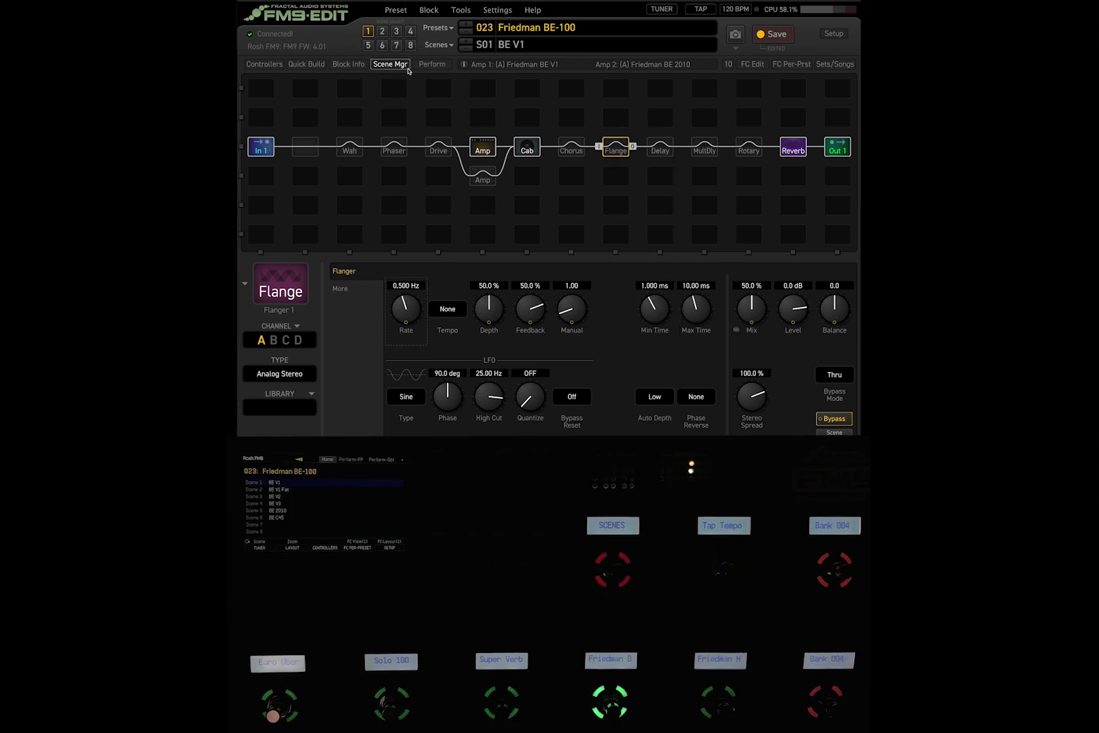
left_click(307, 64)
left_click(430, 403)
left_click(616, 147)
left_click(307, 65)
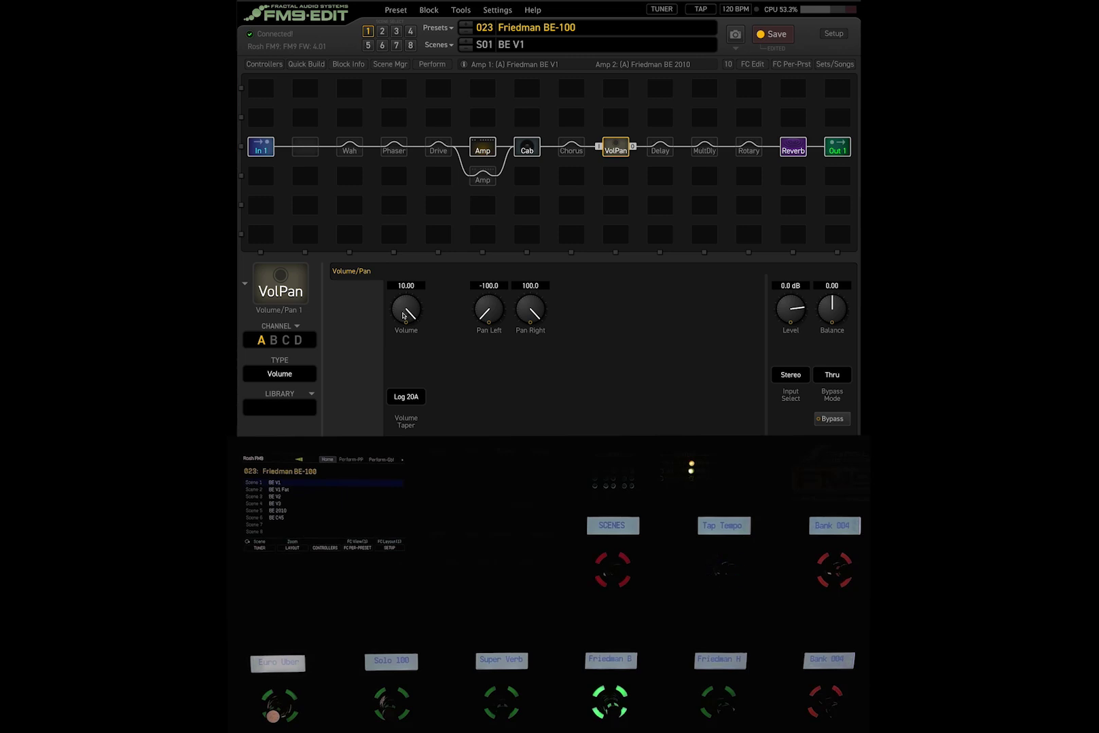
Assign PEDAL 1 as Source 1 modifier for the VolPan Volume parameter.
right_click(405, 314)
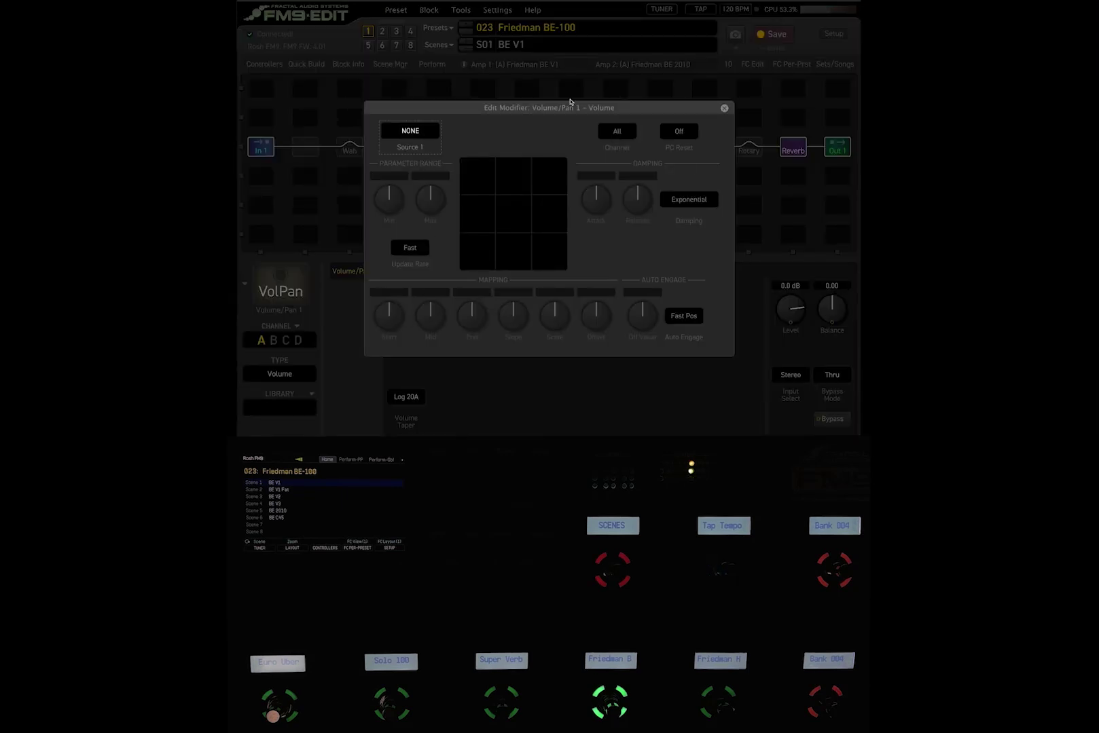
left_click(723, 108)
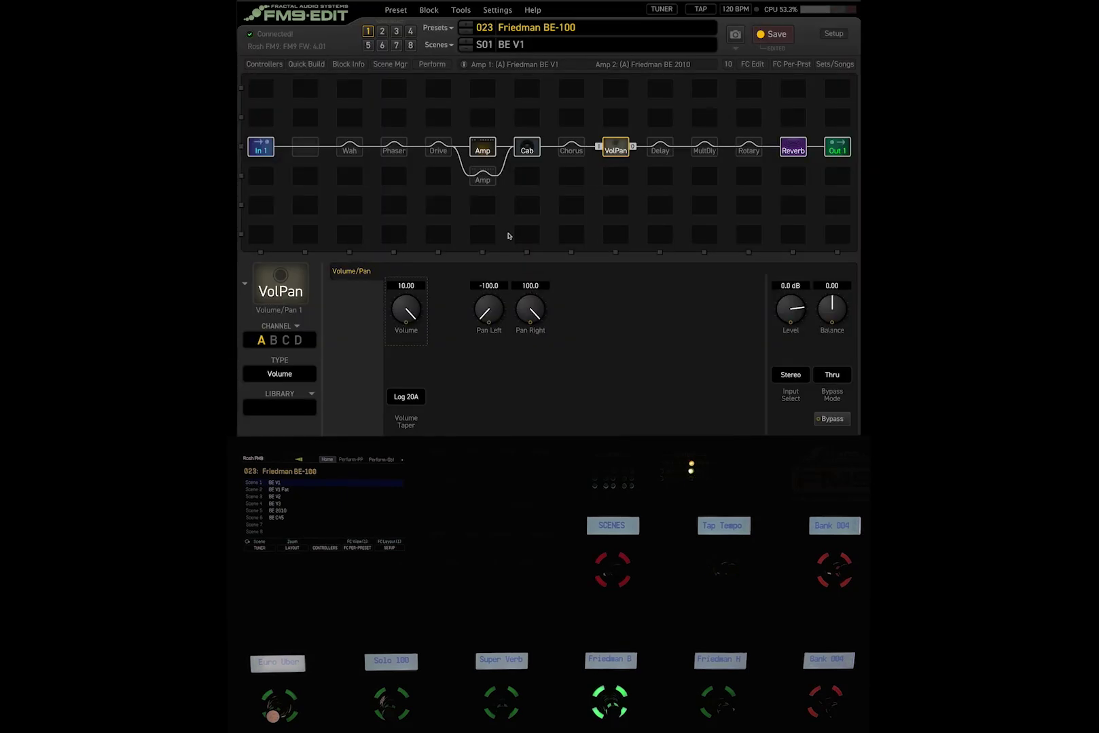
right_click(409, 320)
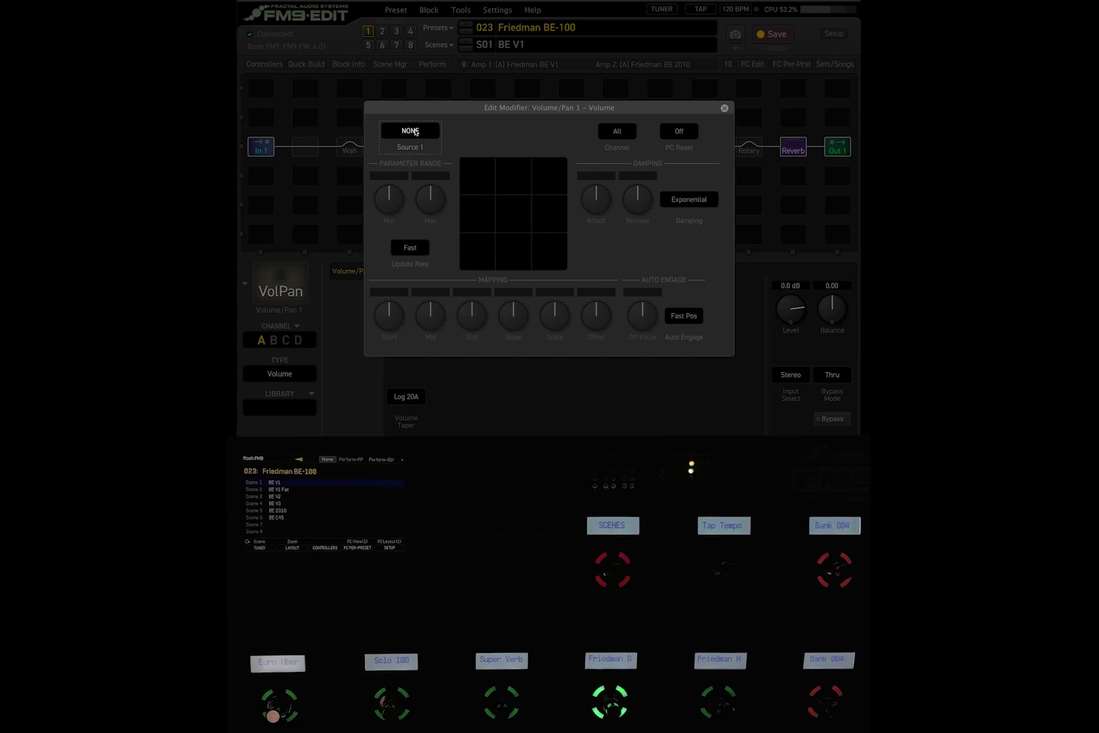
left_click(414, 131)
left_click(280, 207)
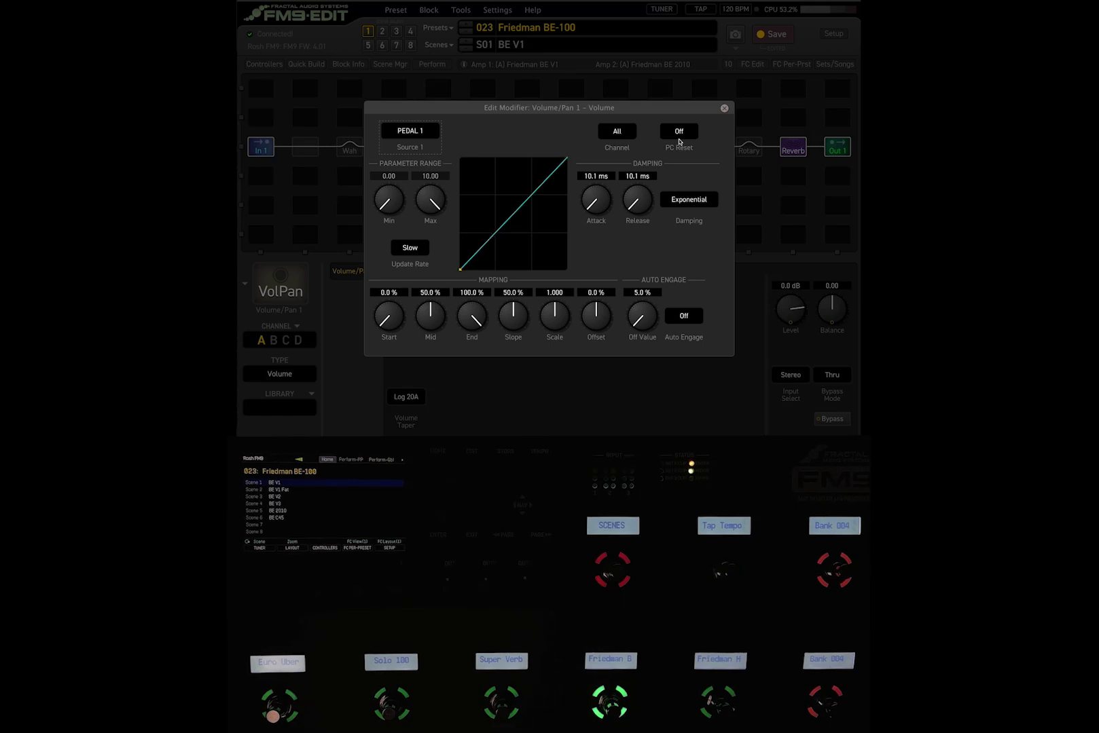
left_click(723, 108)
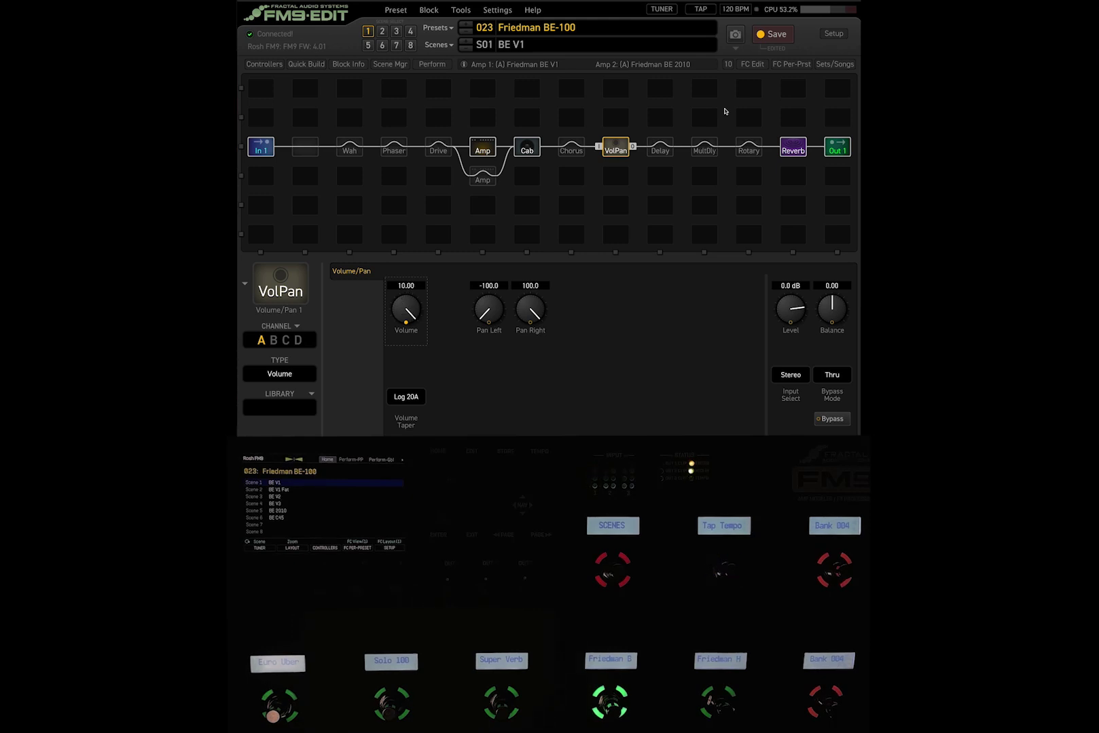
left_click(660, 148)
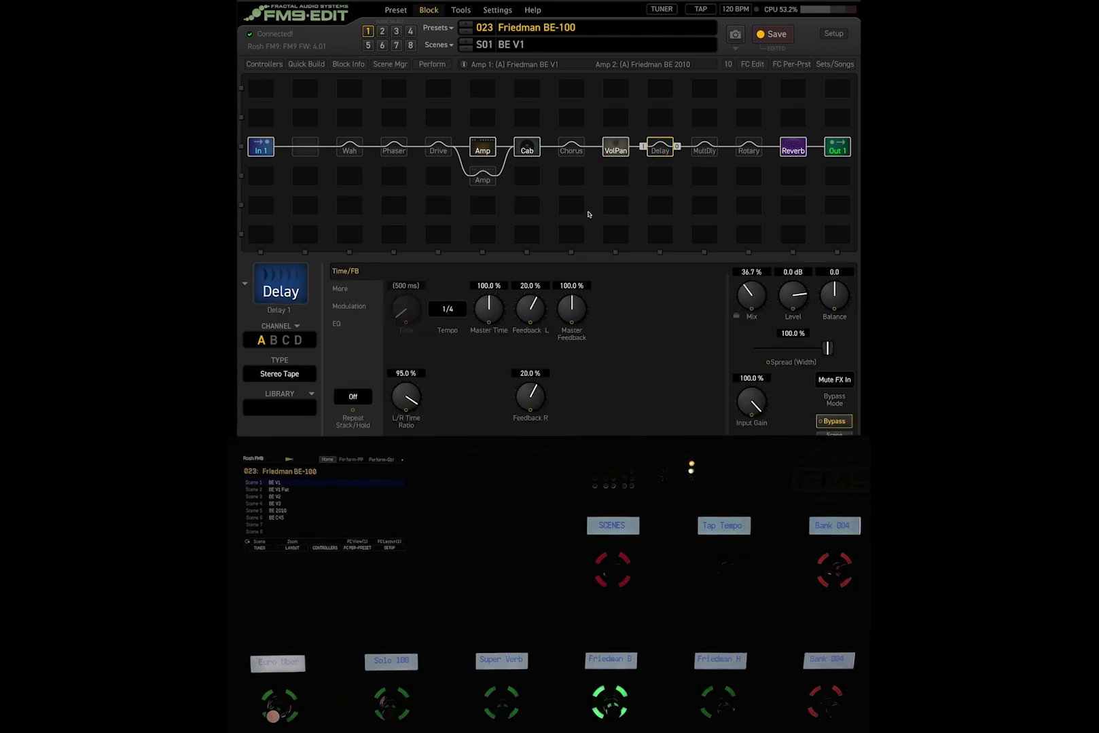
left_click(706, 149)
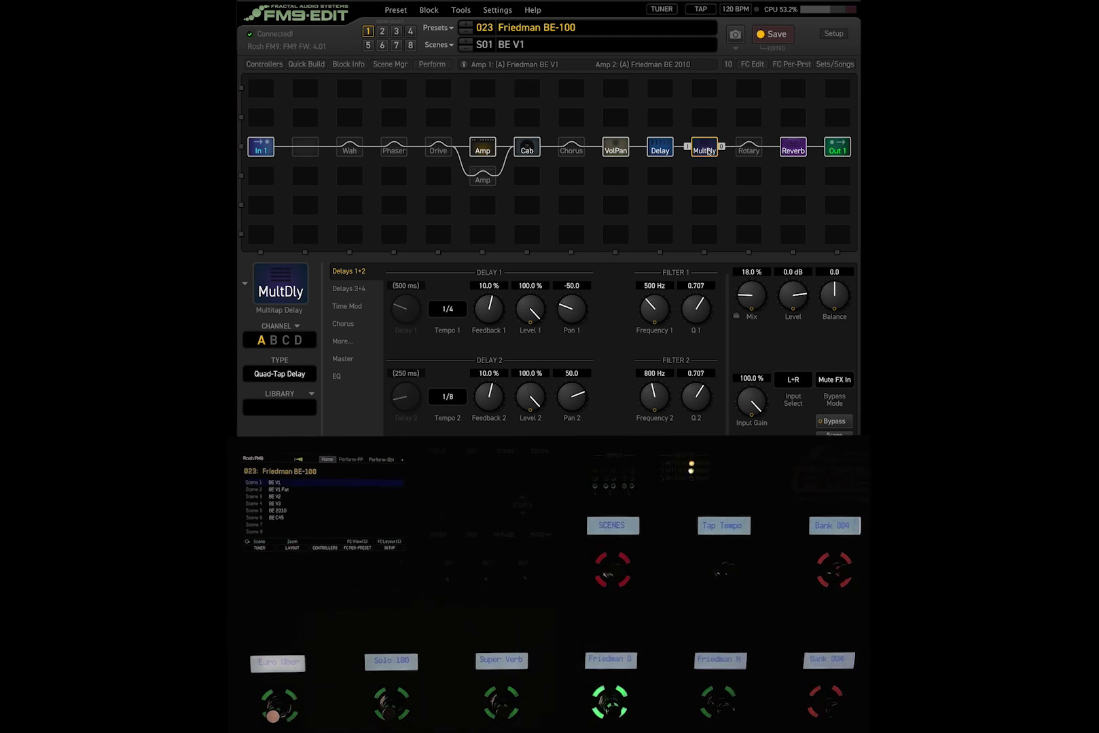
left_click(615, 148)
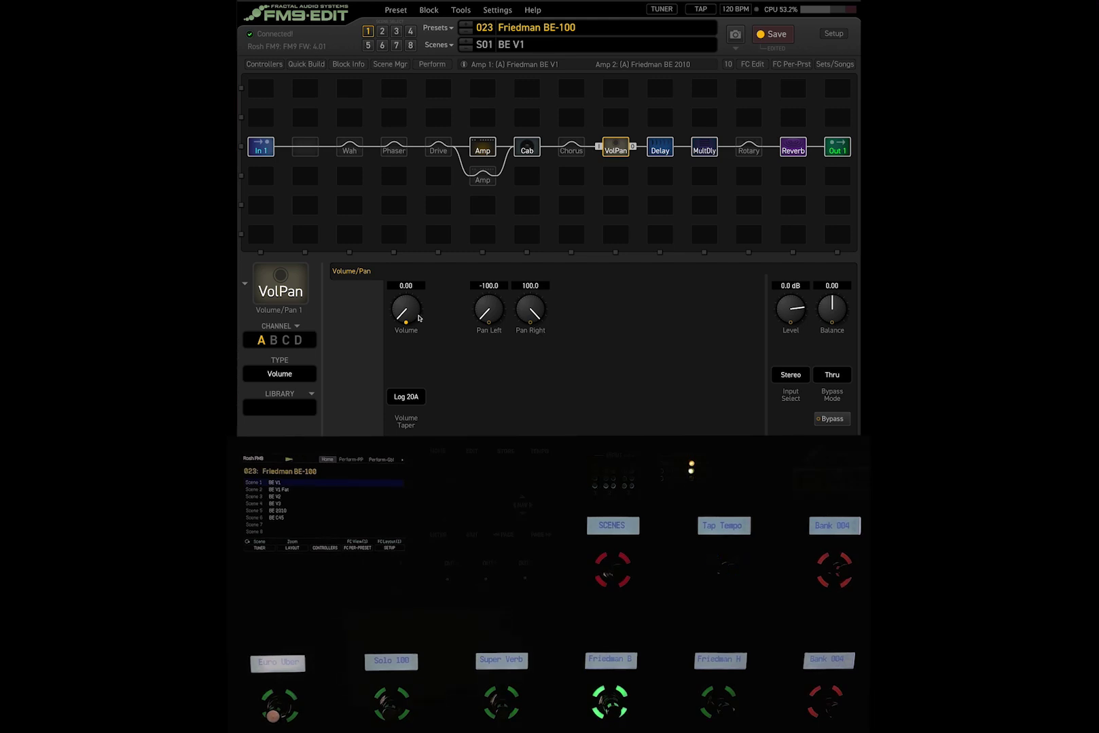
Move VolPan into the slot after In 1 and confirm its Volume pedal modifier remains.
left_click_drag(623, 146, 301, 150)
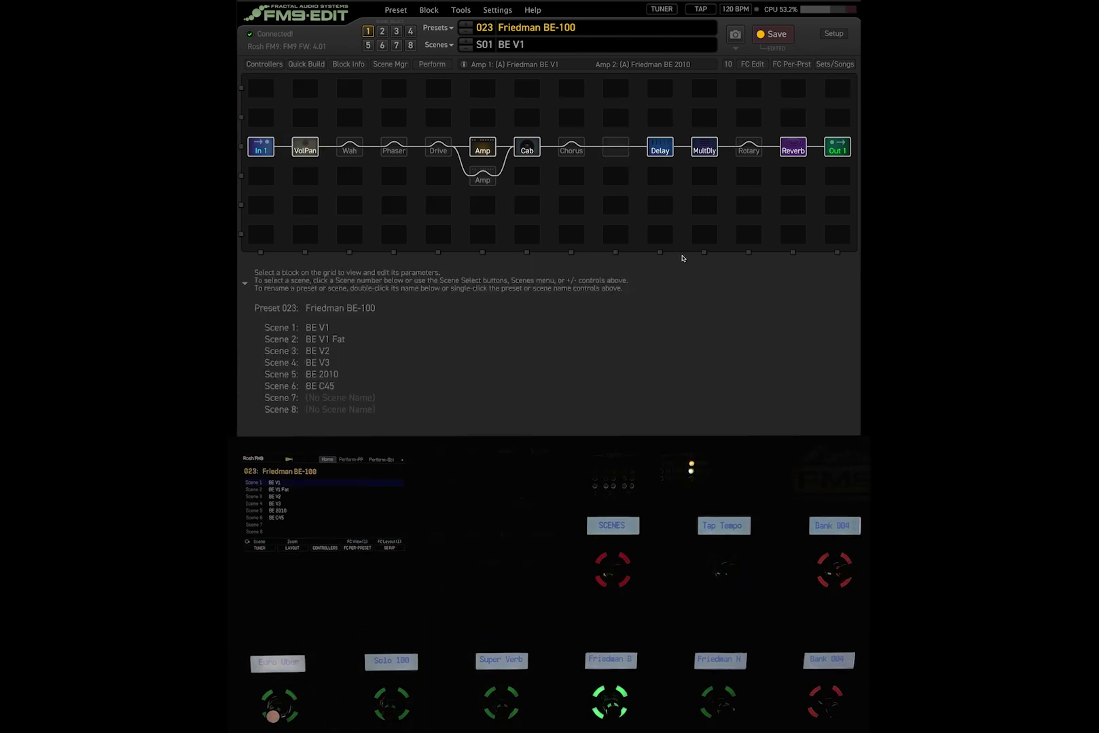
left_click(311, 152)
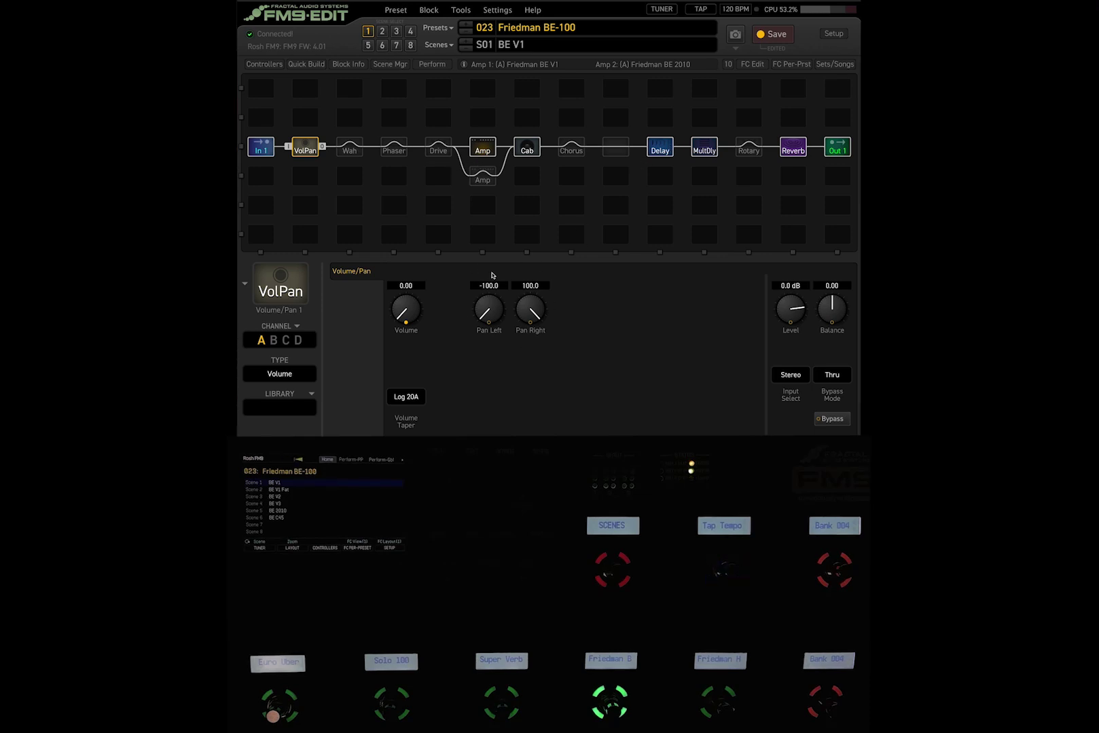
left_click(662, 150)
key("Right")
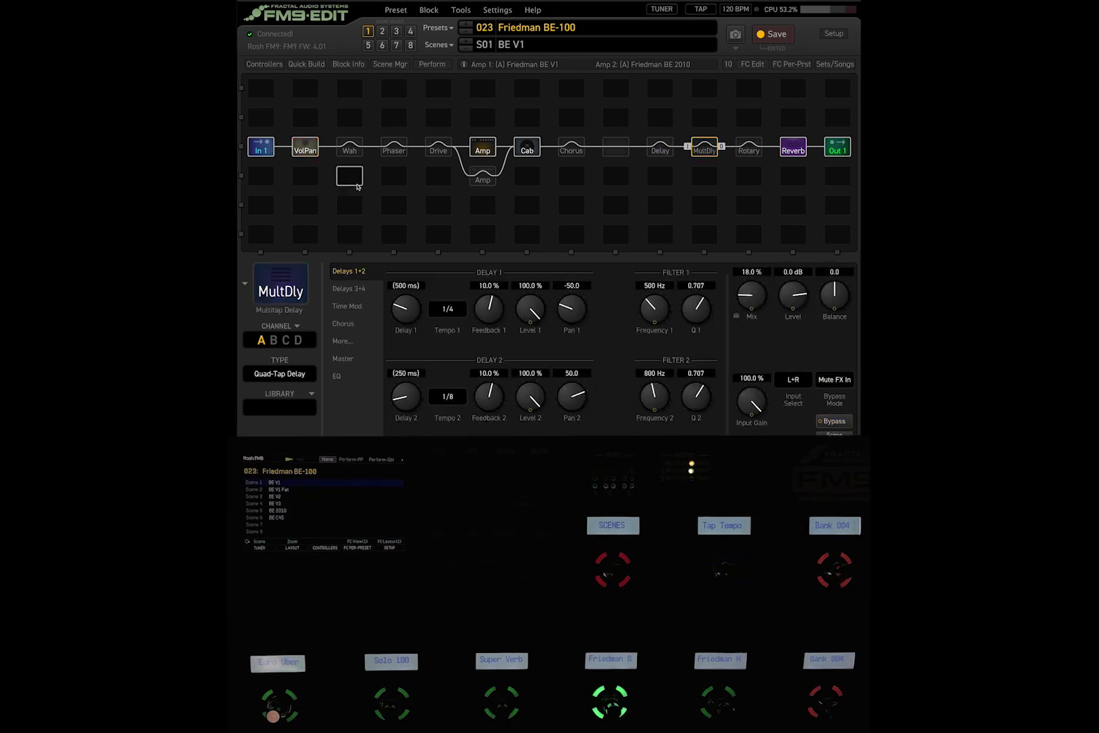
left_click(305, 146)
left_click(428, 322)
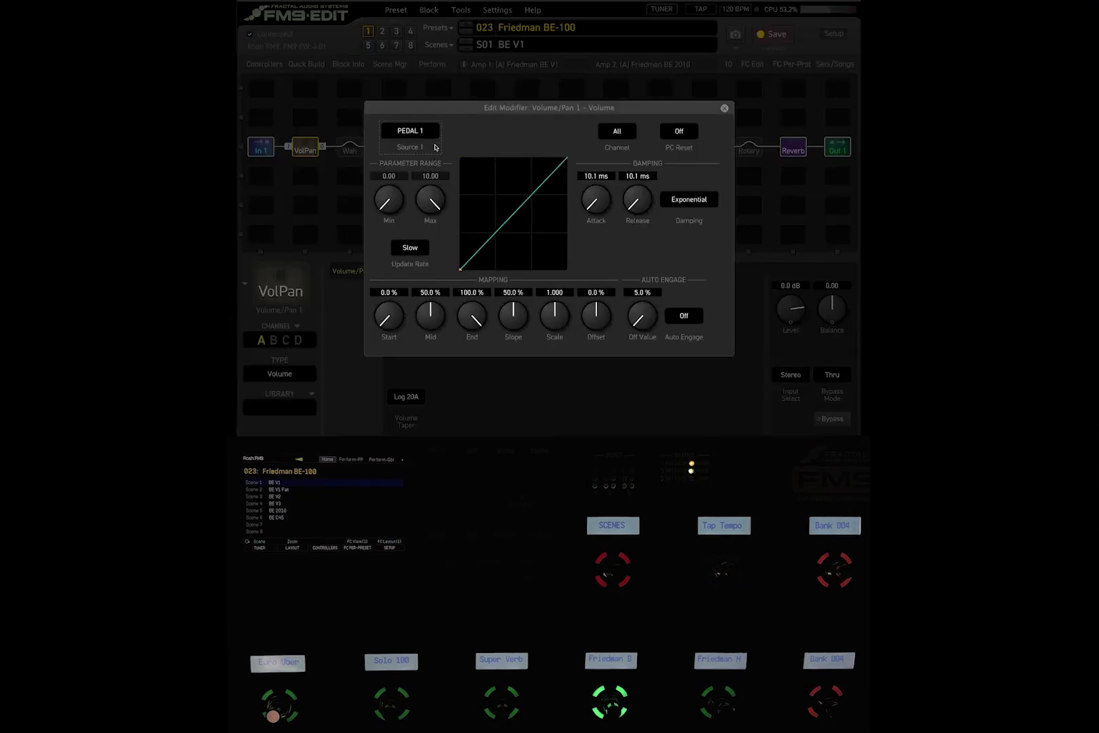
left_click(722, 109)
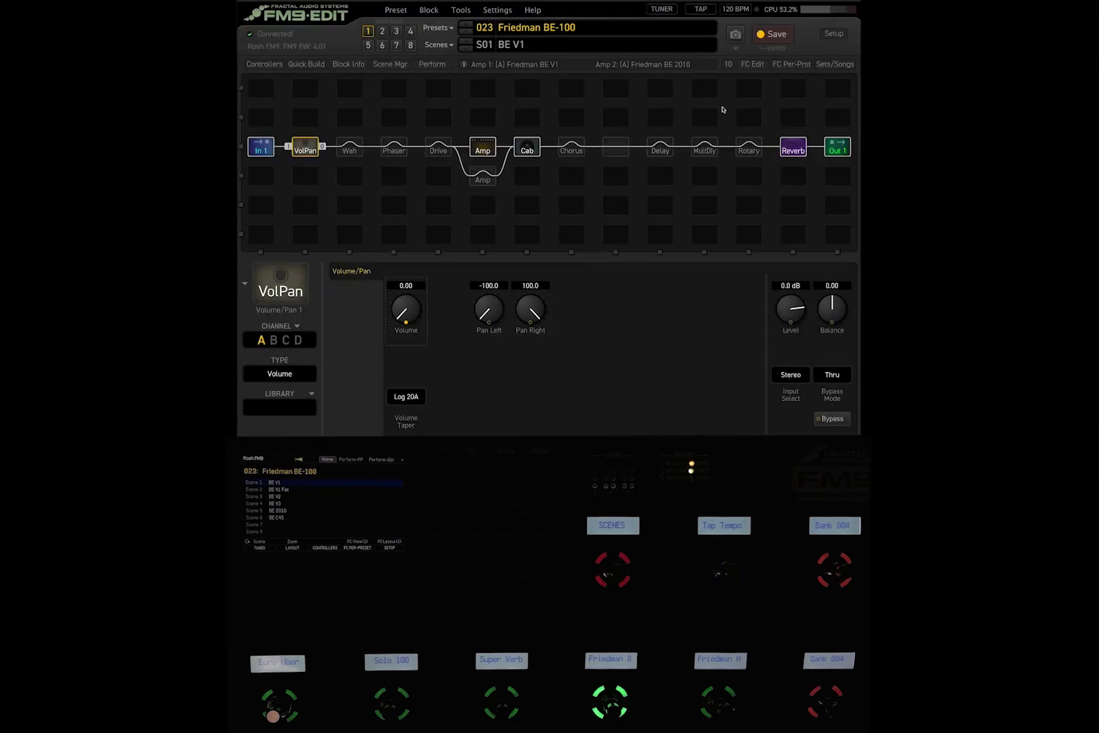
Review the Amp, MultDly, Delay and VolPan block parameters.
mouse_move(305, 151)
left_mouse_down()
mouse_move(634, 152)
mouse_move(318, 159)
left_mouse_up()
left_click(482, 150)
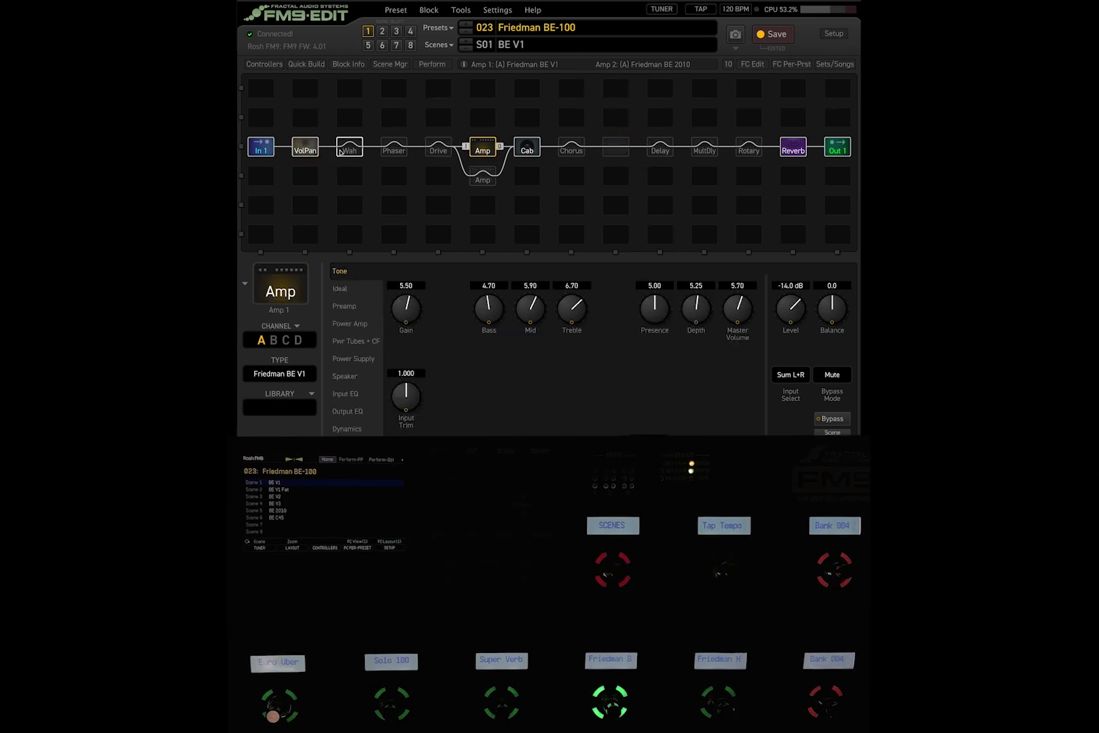
left_click(710, 148)
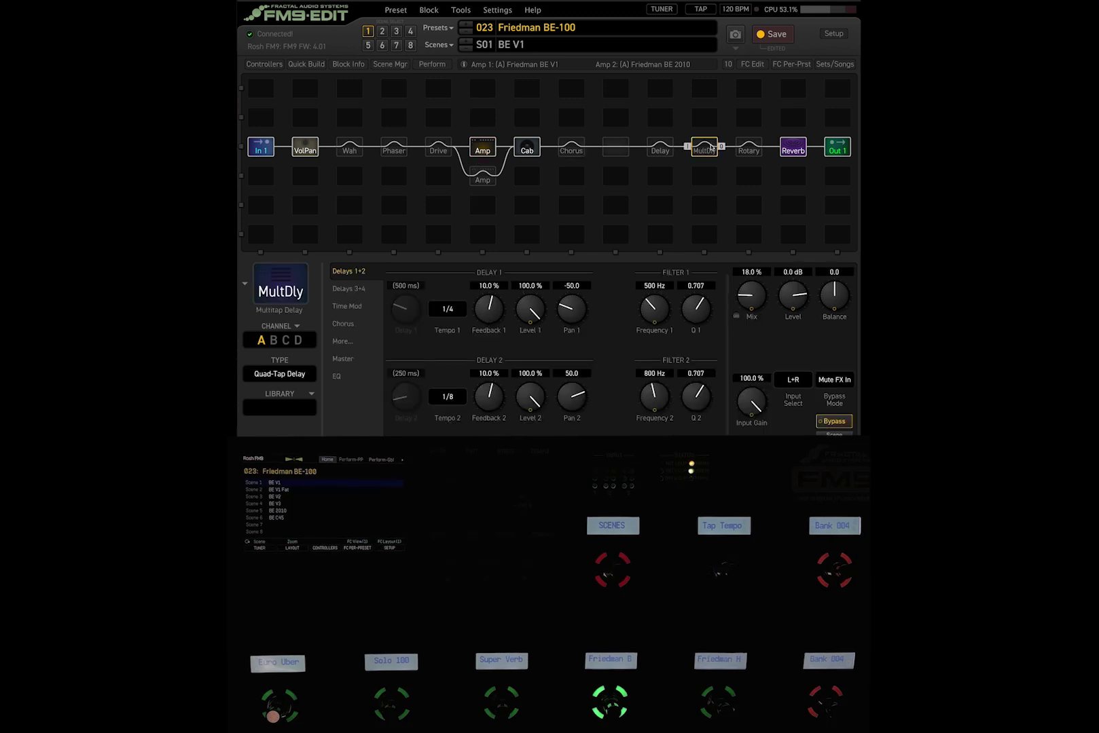
left_click(660, 149)
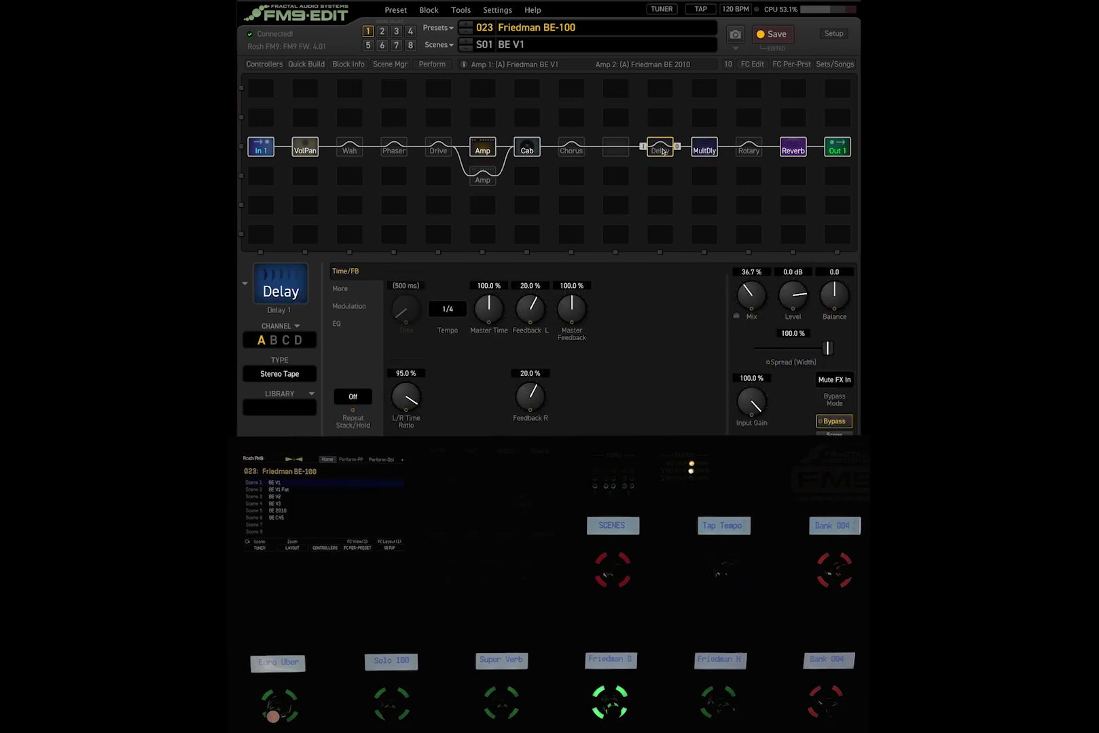
left_click(305, 148)
left_click(483, 150)
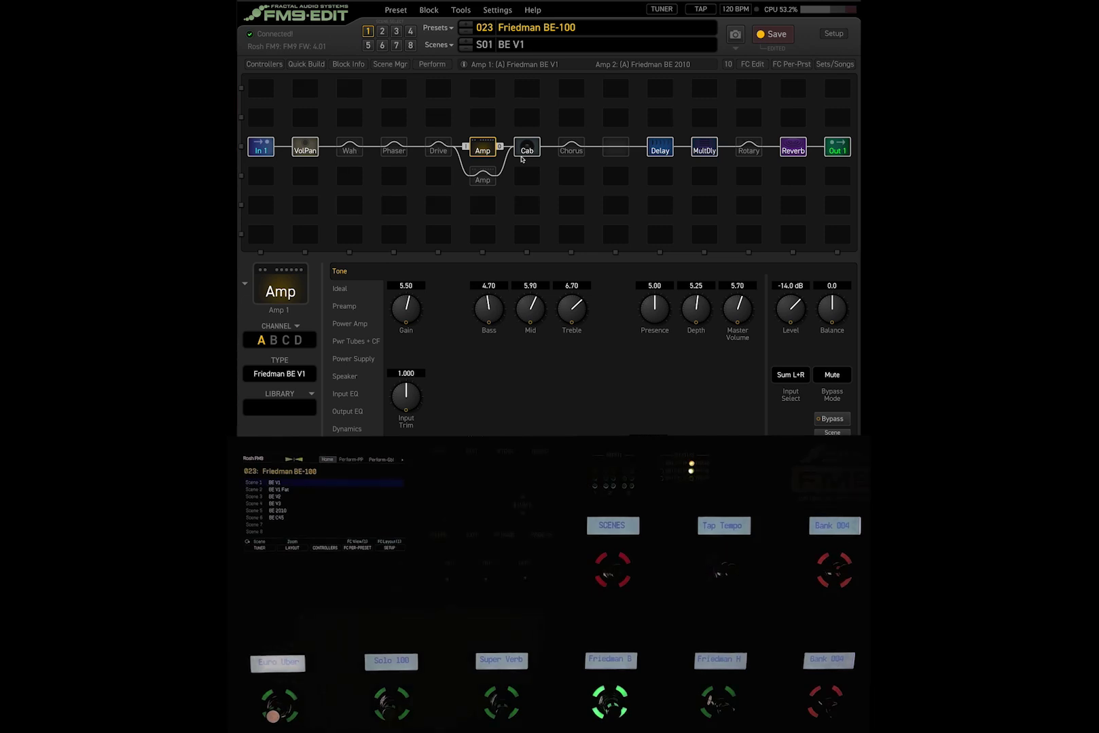
left_click(661, 151)
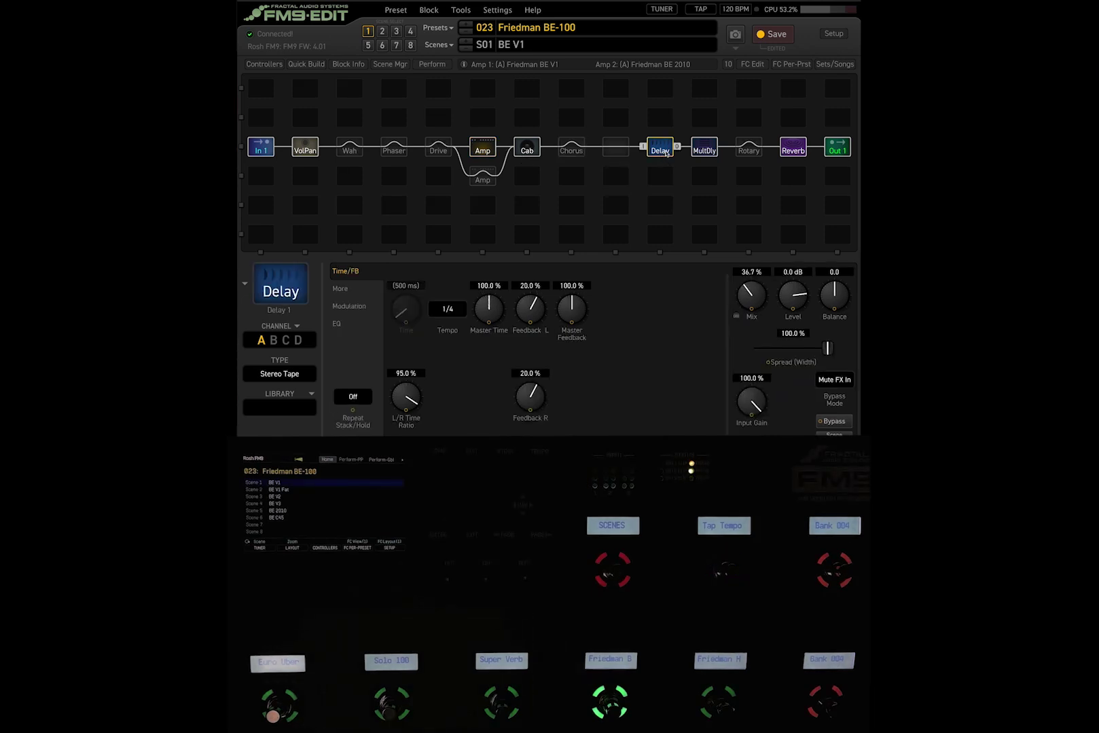
left_click(703, 149)
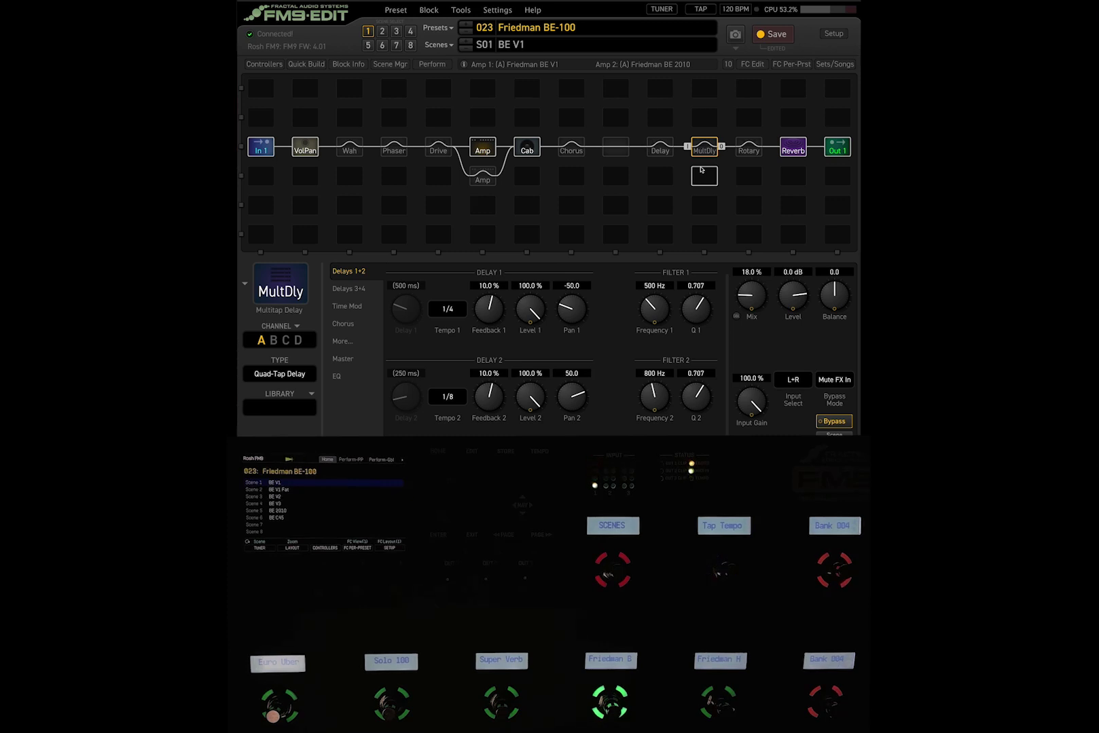
Show the relocated VolPan block's settings: Volume 10.00, pans -100.0/100.0.
left_click(296, 150)
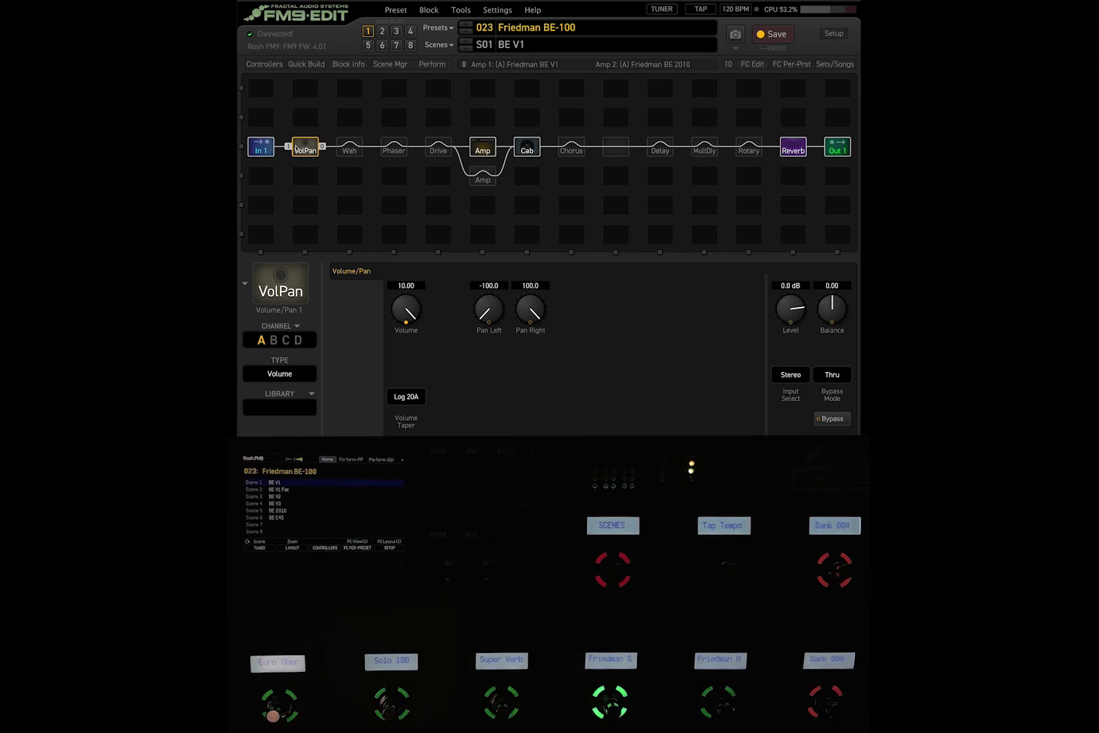
Switch from Deluxe Verb to preset 004 Double Verb via the preset browser.
left_click(437, 31)
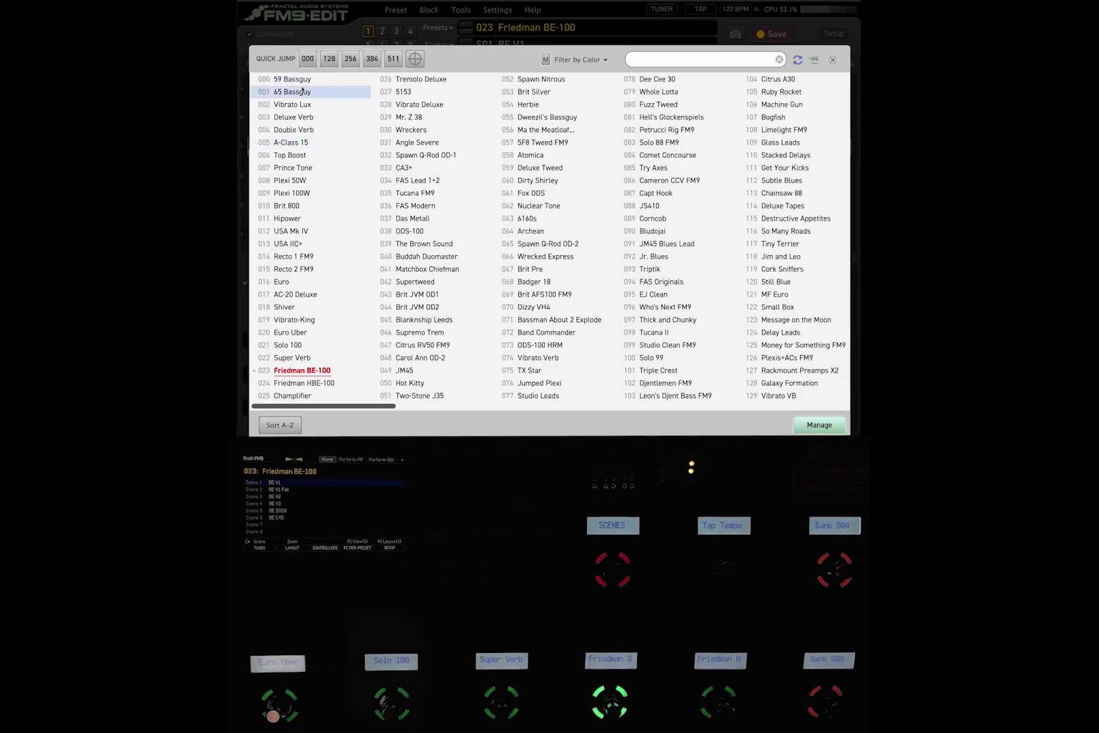
key("Escape")
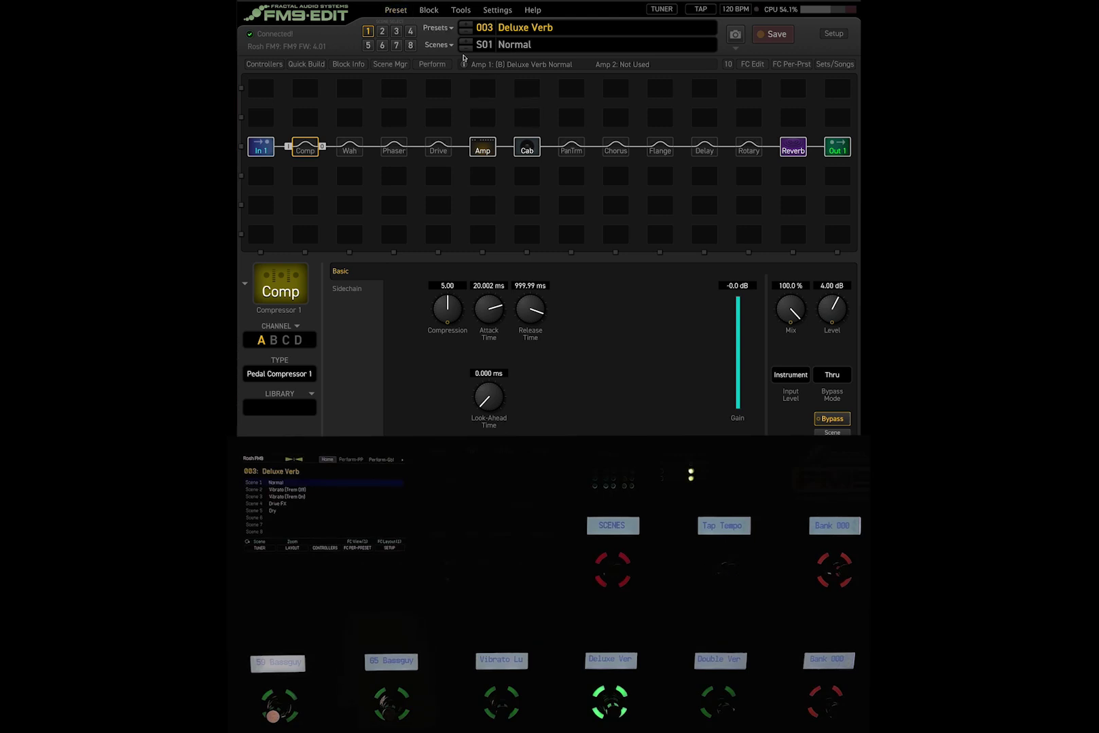
left_click(482, 146)
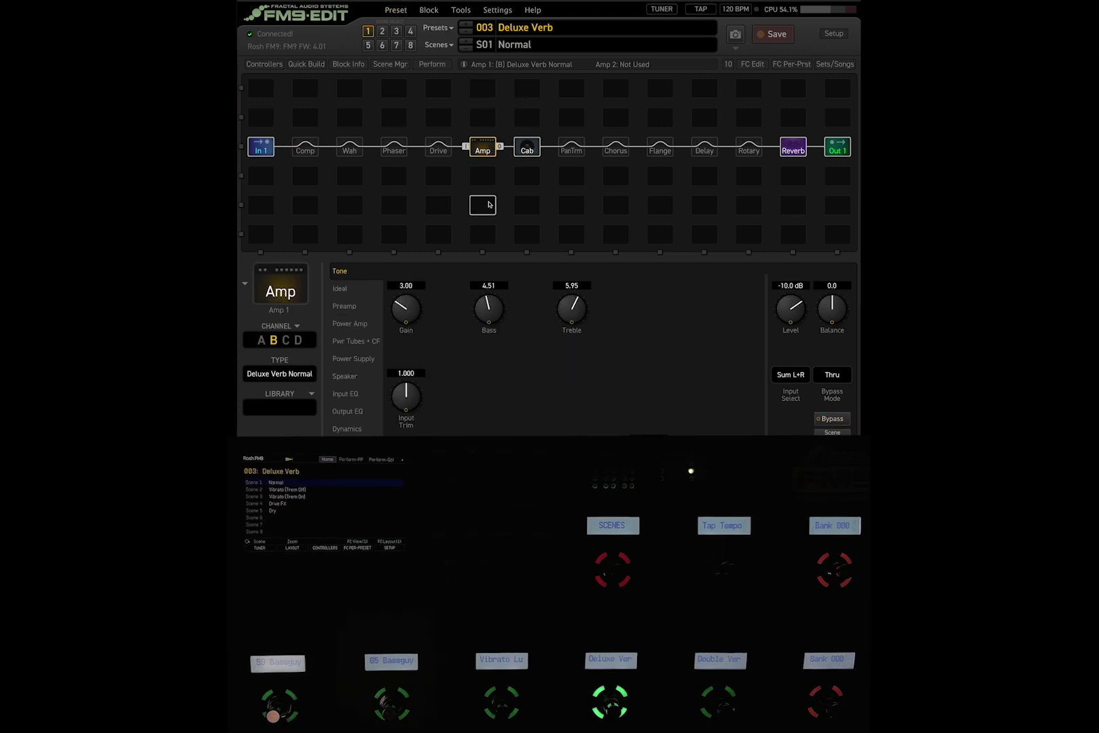
left_click(438, 27)
key("Escape")
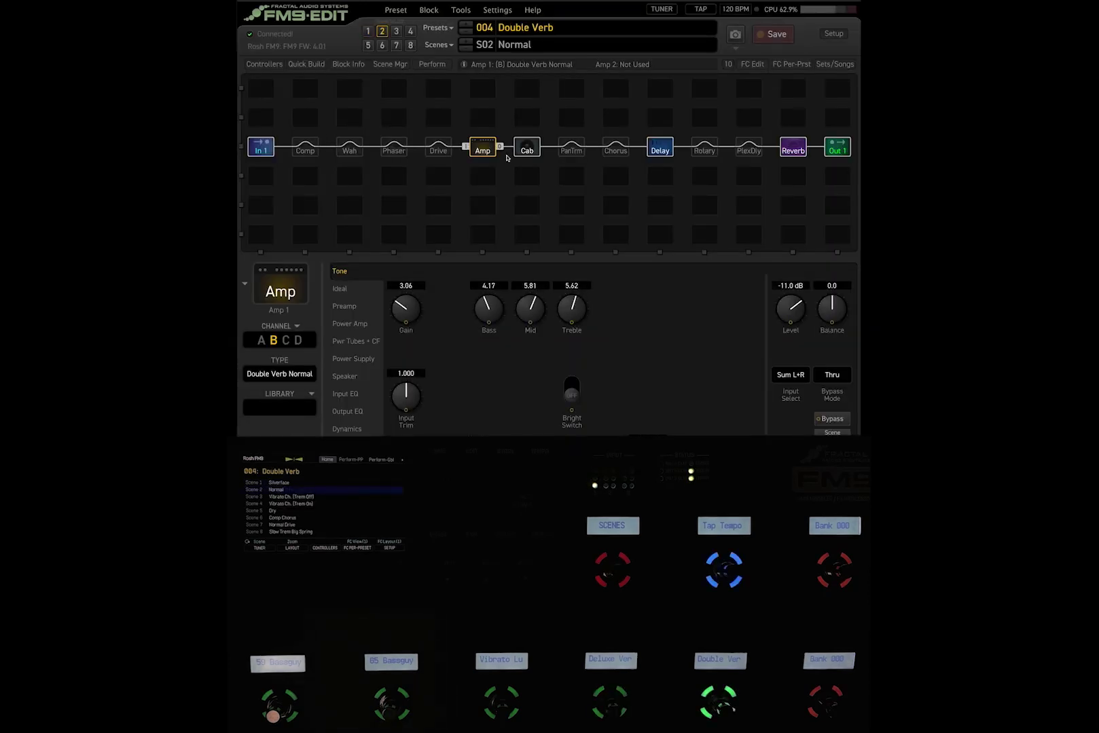
After checking the Delay and Cab blocks, move the tremolo block in front of the Amp.
left_click(649, 140)
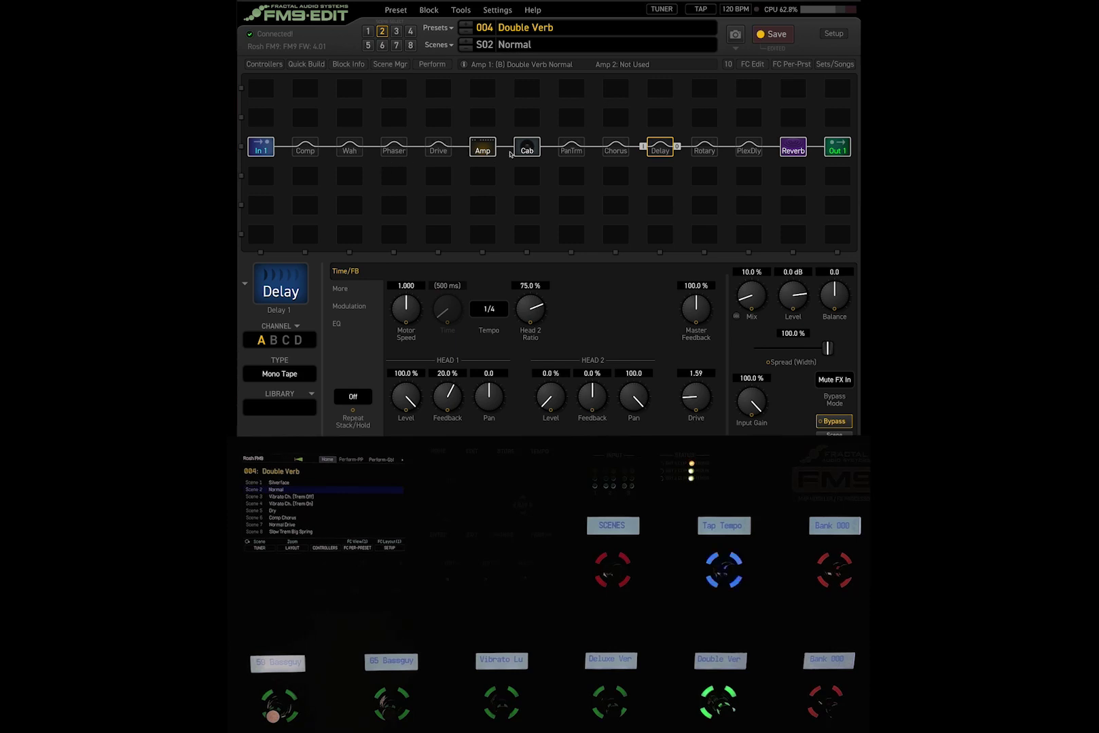
left_click(531, 151)
left_click(485, 152)
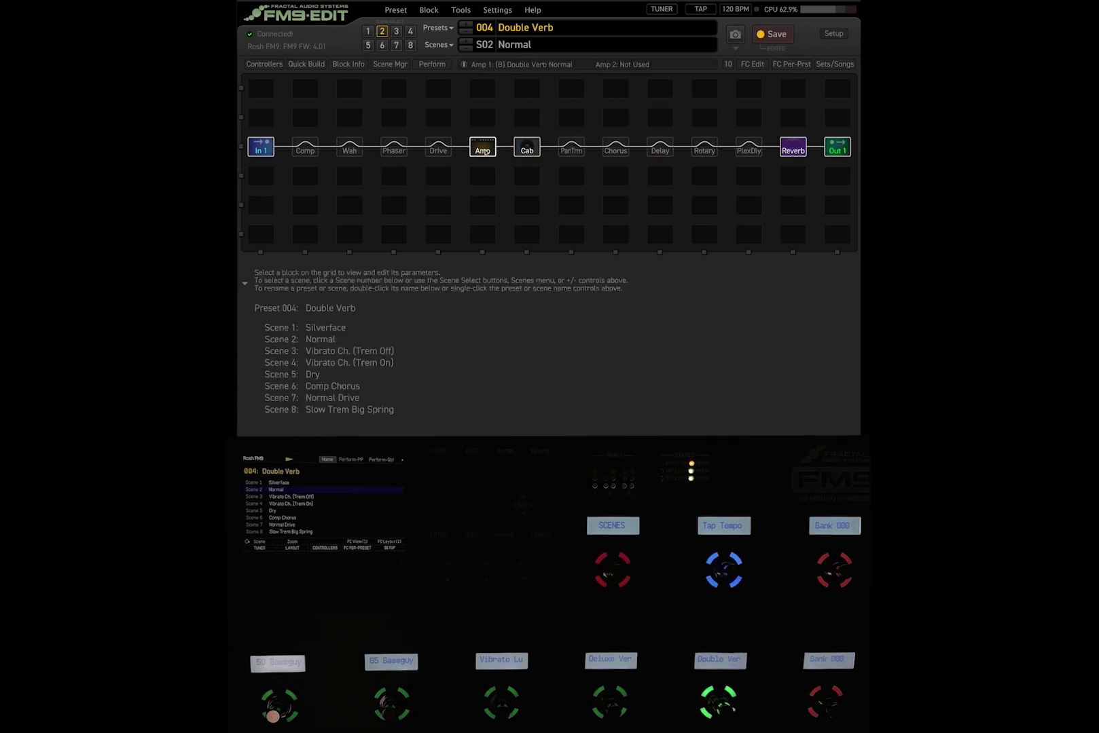
left_click(485, 152)
left_click(451, 154)
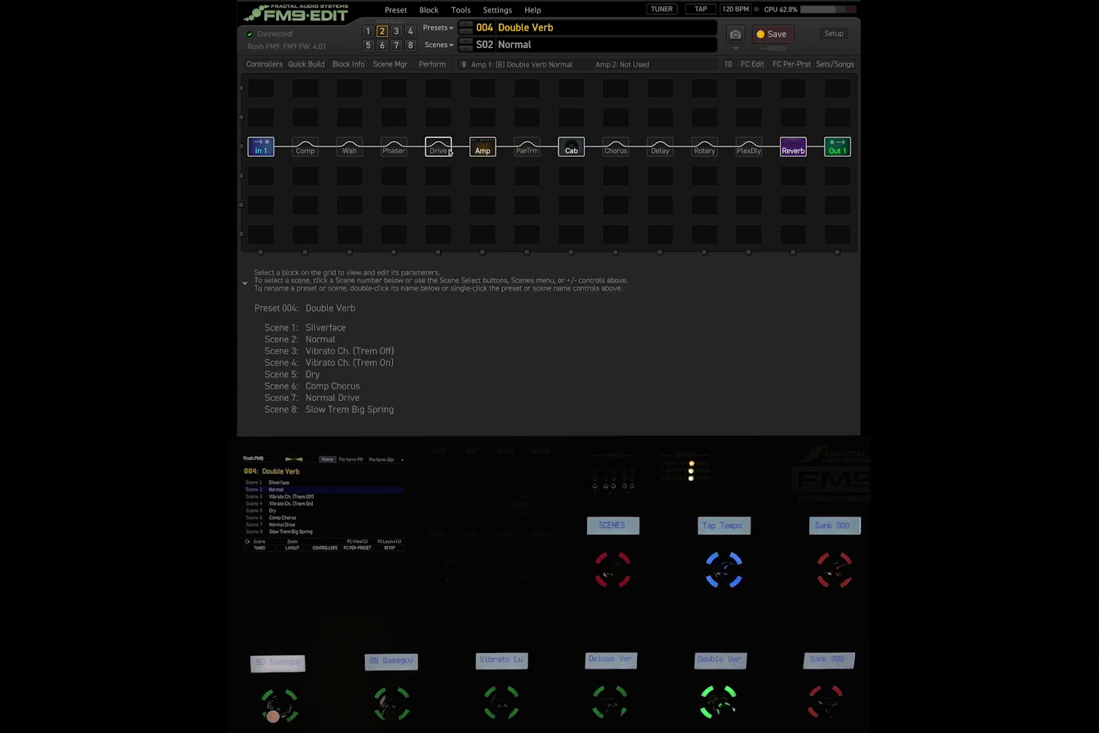
left_click_drag(482, 148, 526, 148)
Change the tremolo into a Volume/Pan block and assign its Volume to PEDAL 1.
right_click(482, 147)
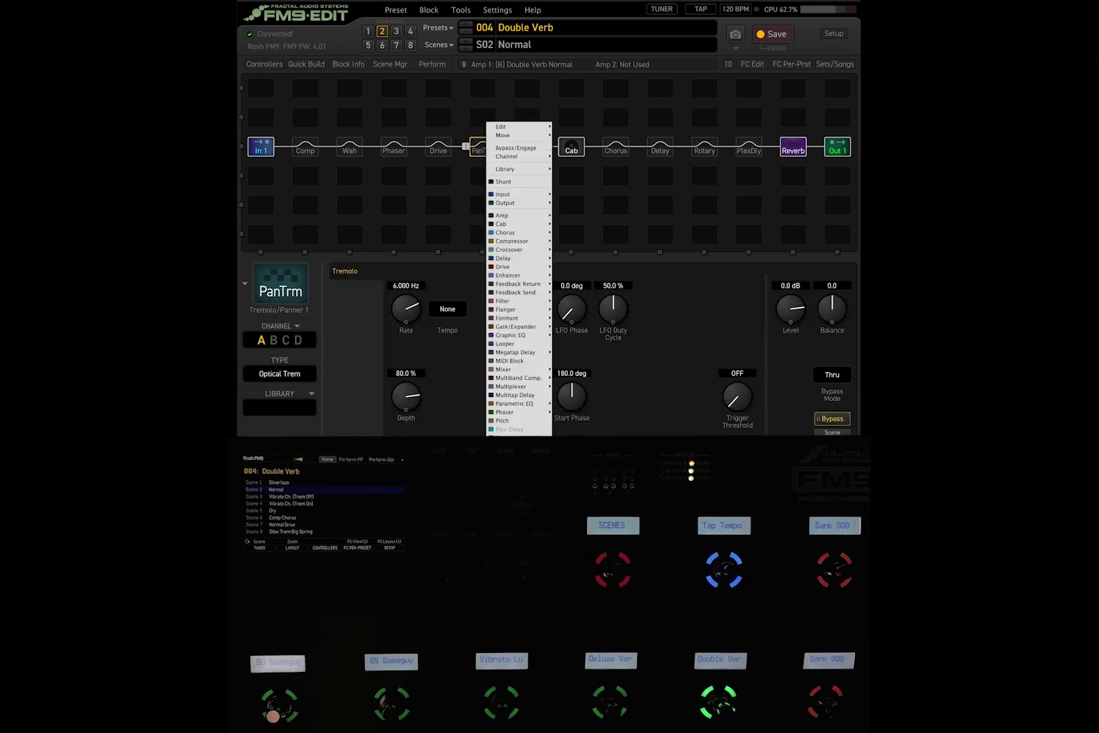
left_click(520, 515)
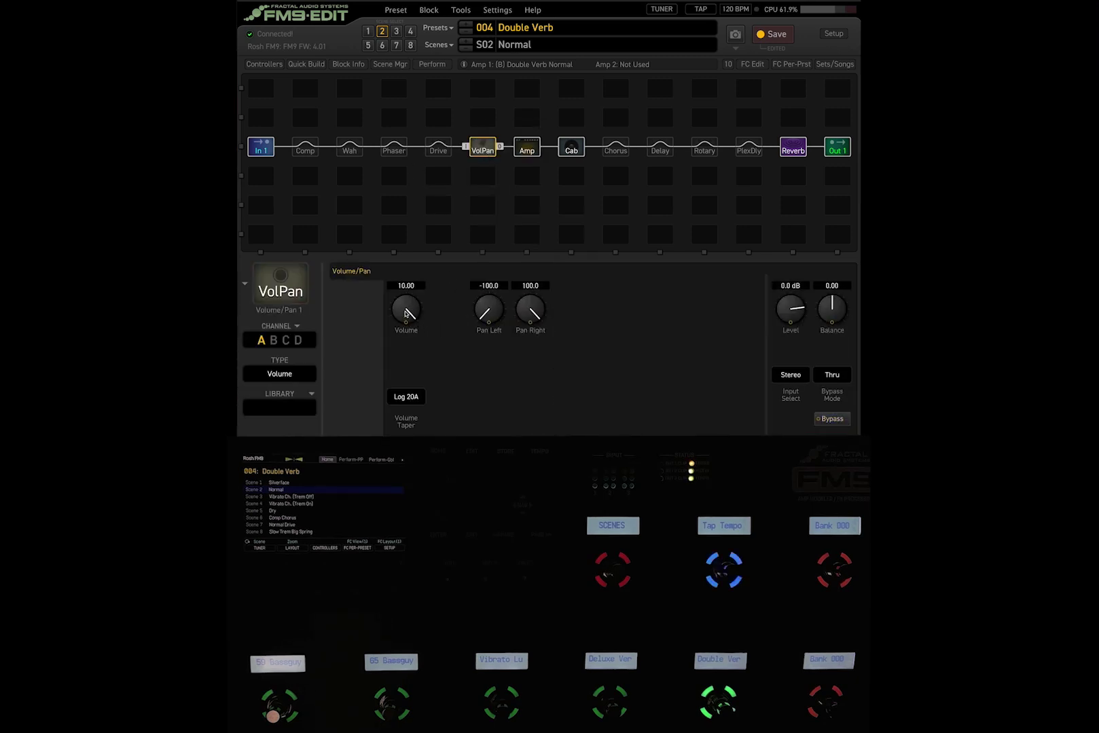
right_click(408, 312)
left_click(405, 128)
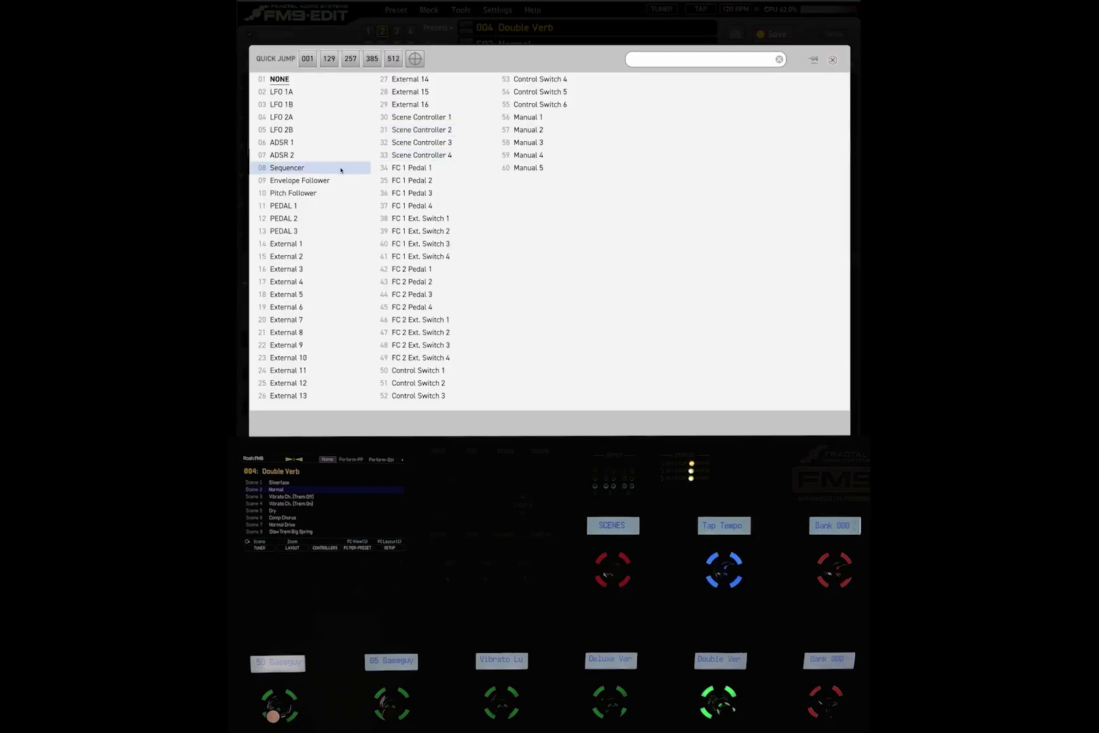
left_click(324, 201)
left_click(723, 108)
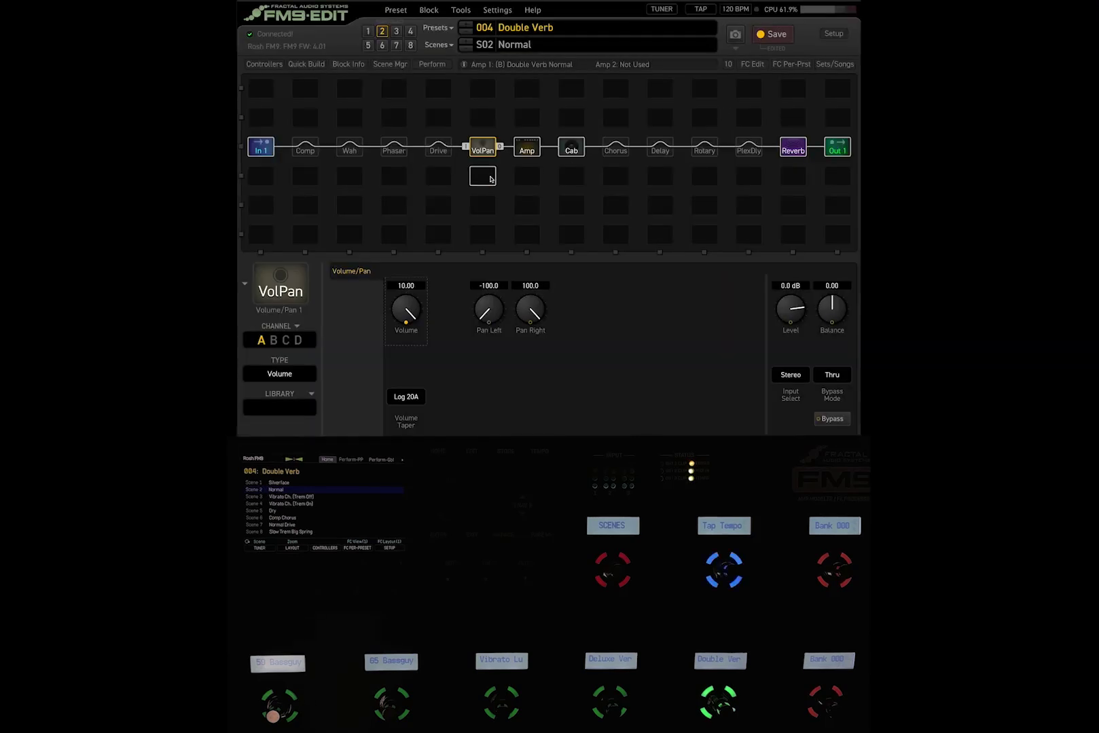
left_click(443, 152)
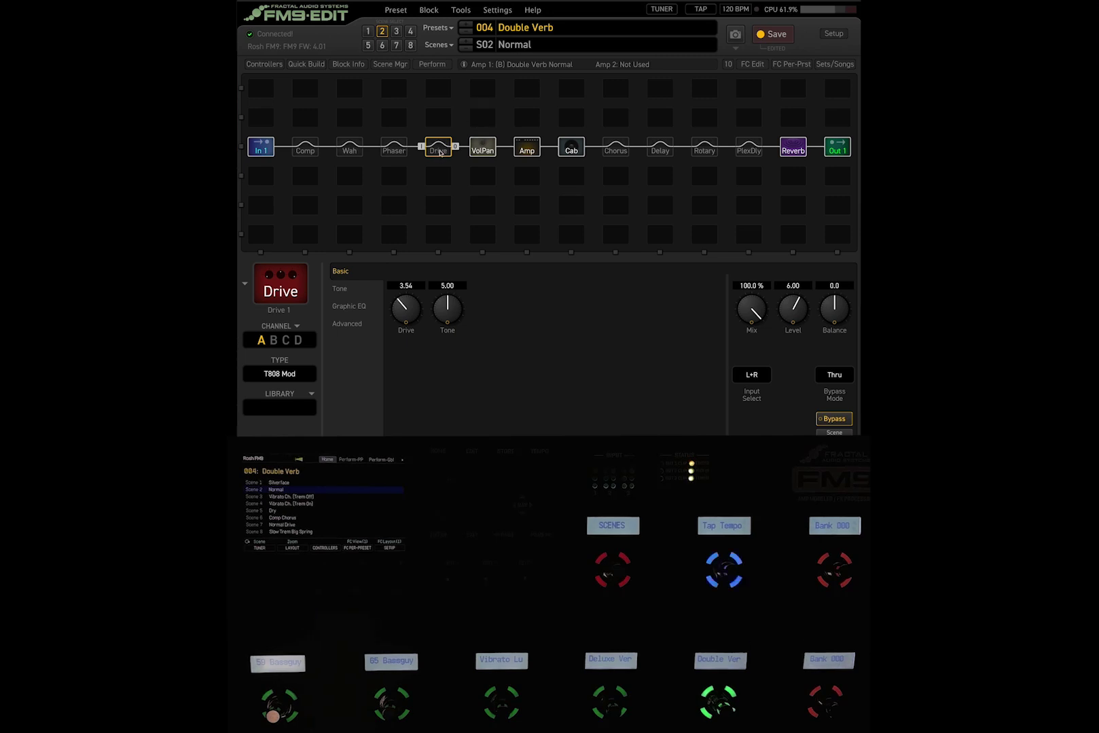
Review the Amp, Drive and new VolPan block settings.
left_click(527, 147)
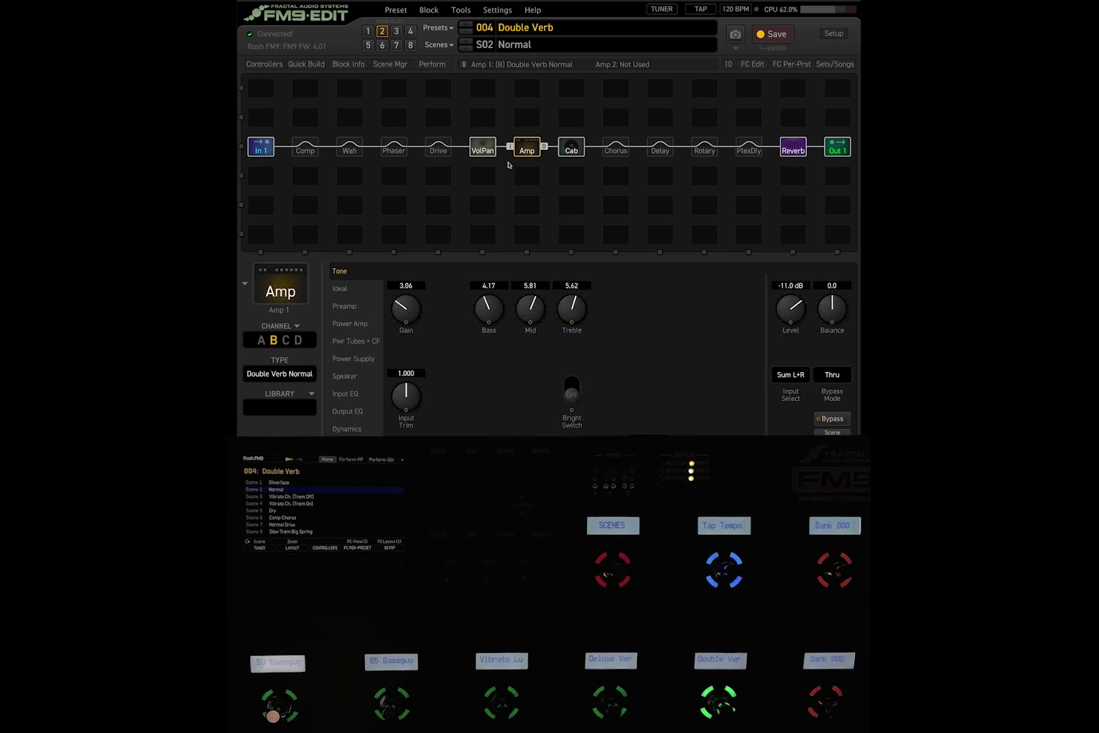
left_click(443, 150)
left_click(527, 146)
left_click(483, 148)
left_click(518, 148)
Turn the Drive block on and recheck the VolPan block's settings.
left_click(442, 152)
key("super+b")
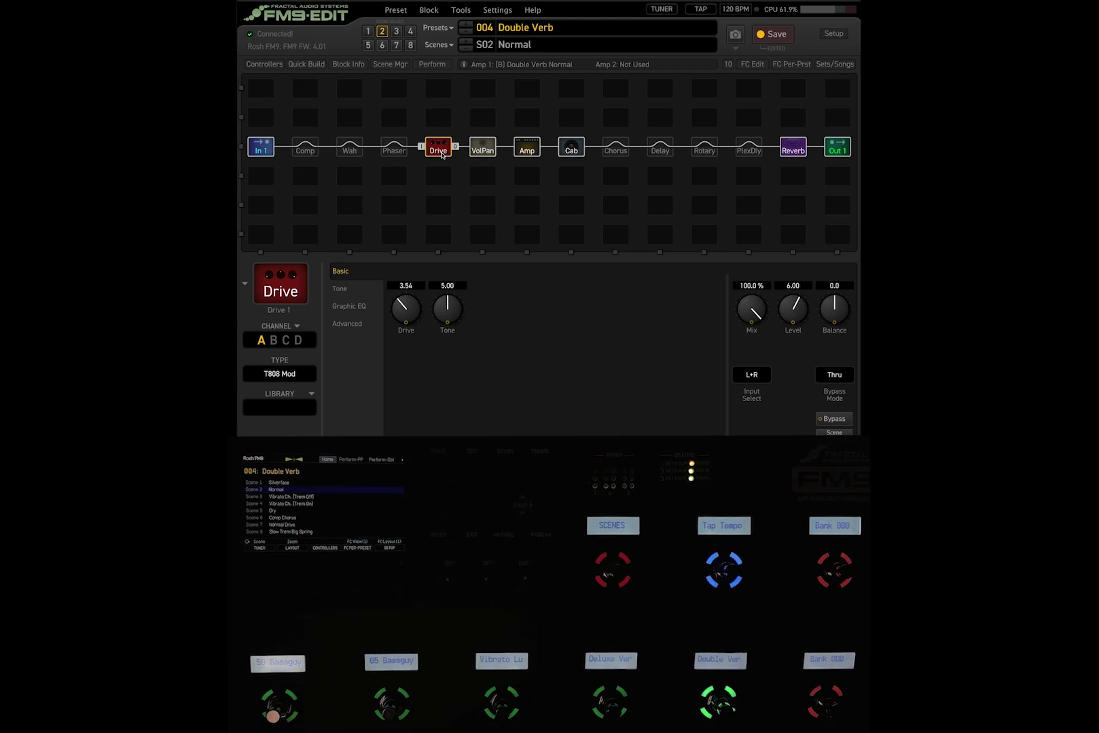
left_click(486, 152)
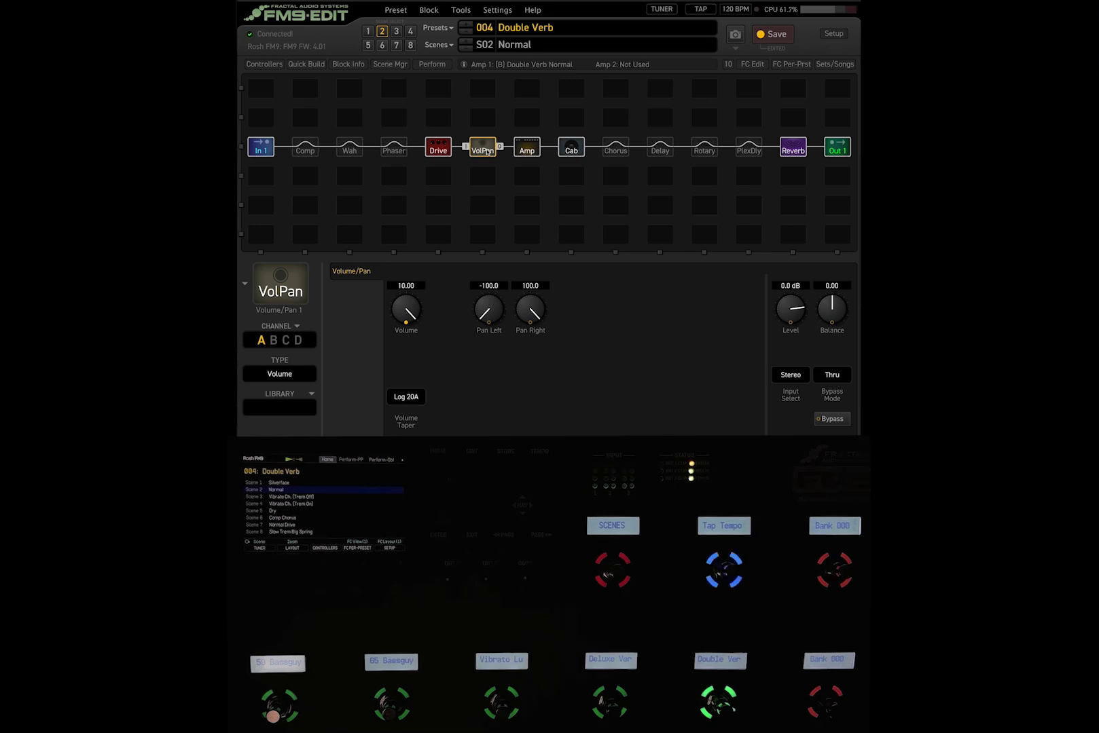
Bypass the Drive block and switch the Delay block on.
key("Left")
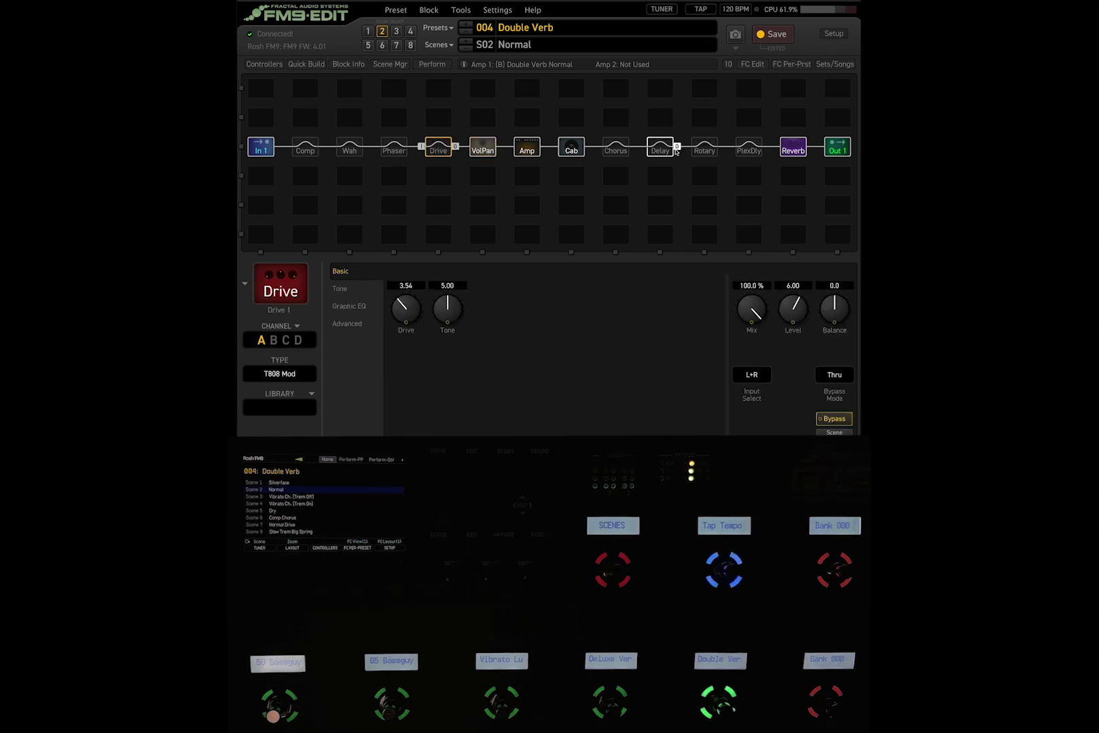
left_click(482, 148)
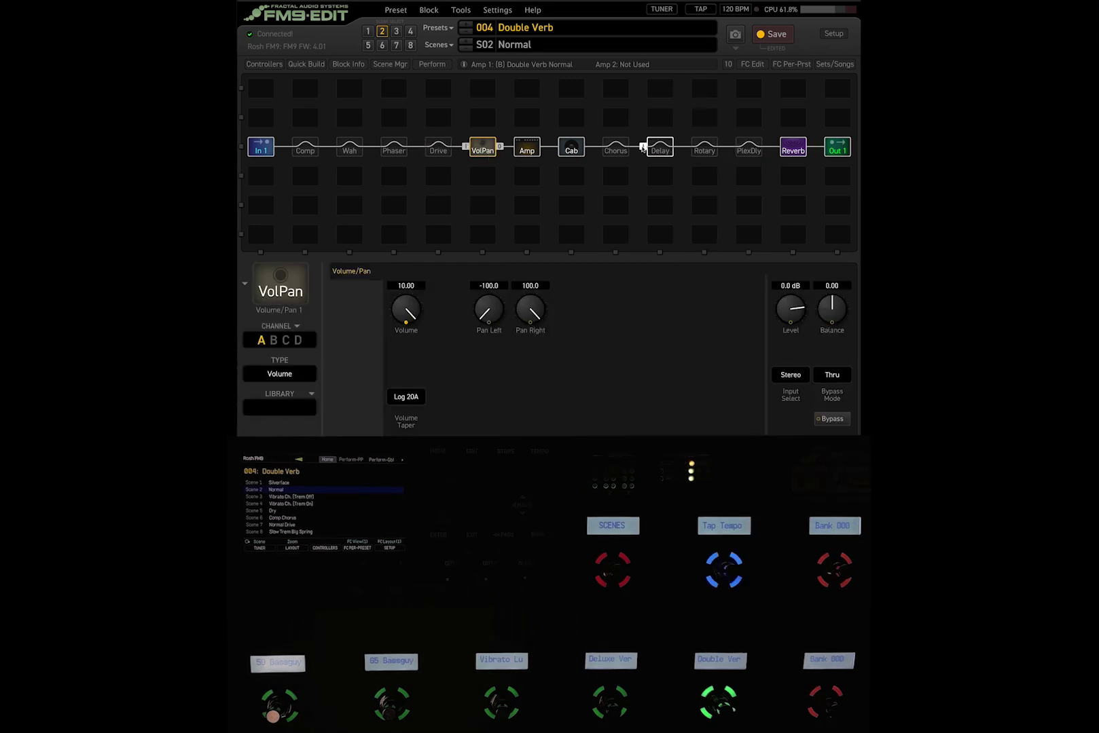
left_click(653, 149)
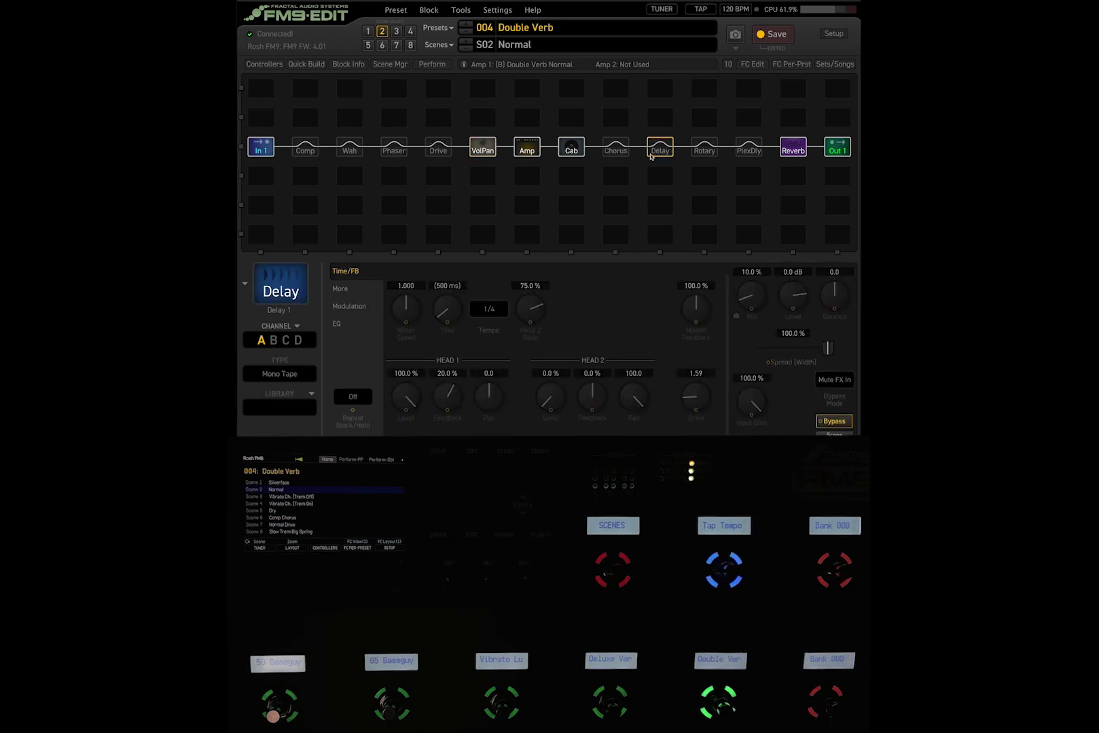
key("Left")
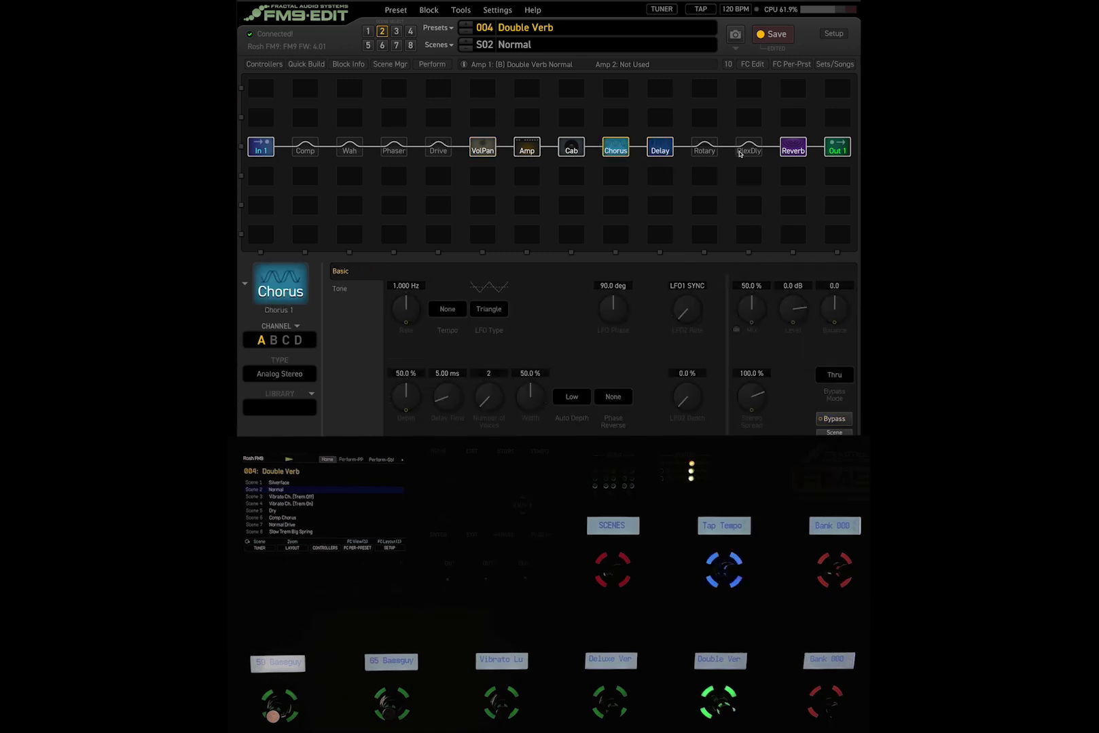
Check the Plex Delay and VolPan Volume settings, then re-engage the Drive block.
left_click(748, 148)
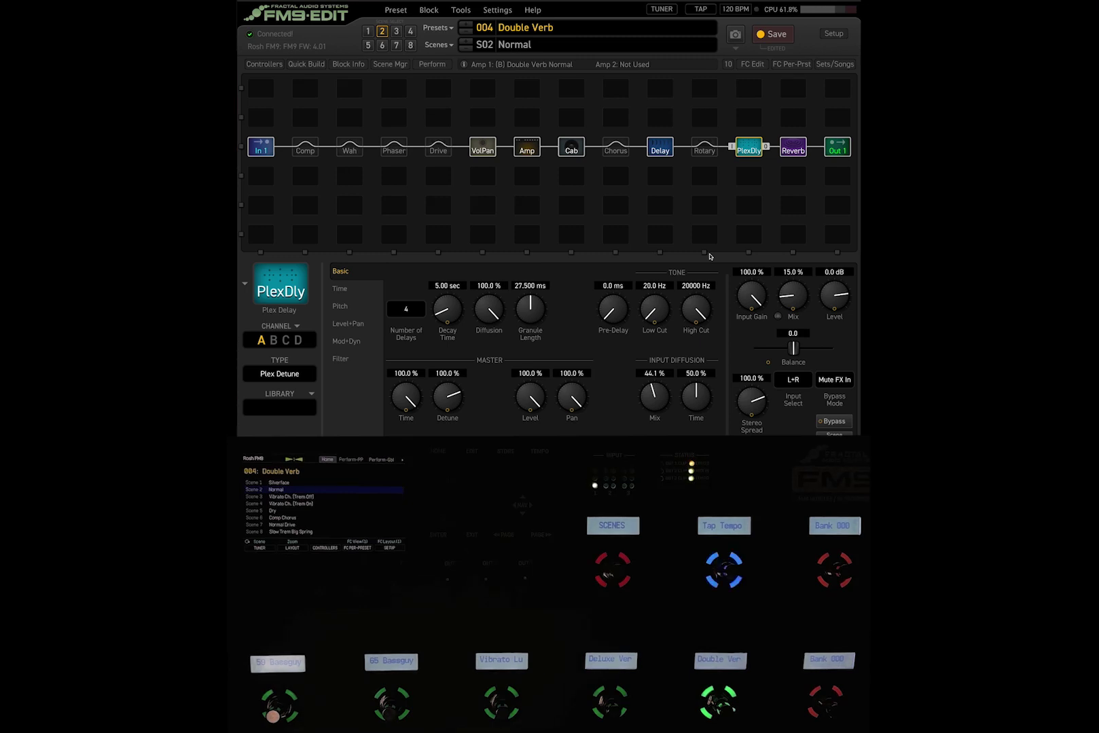
left_click(489, 154)
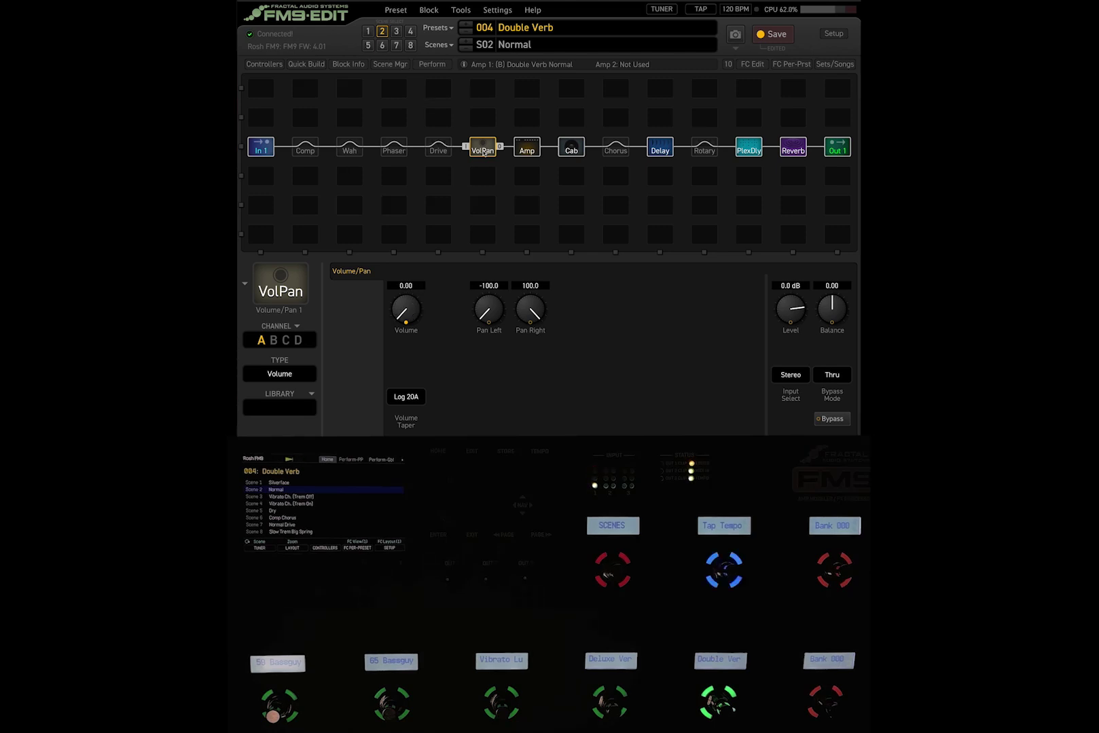
left_click(437, 148)
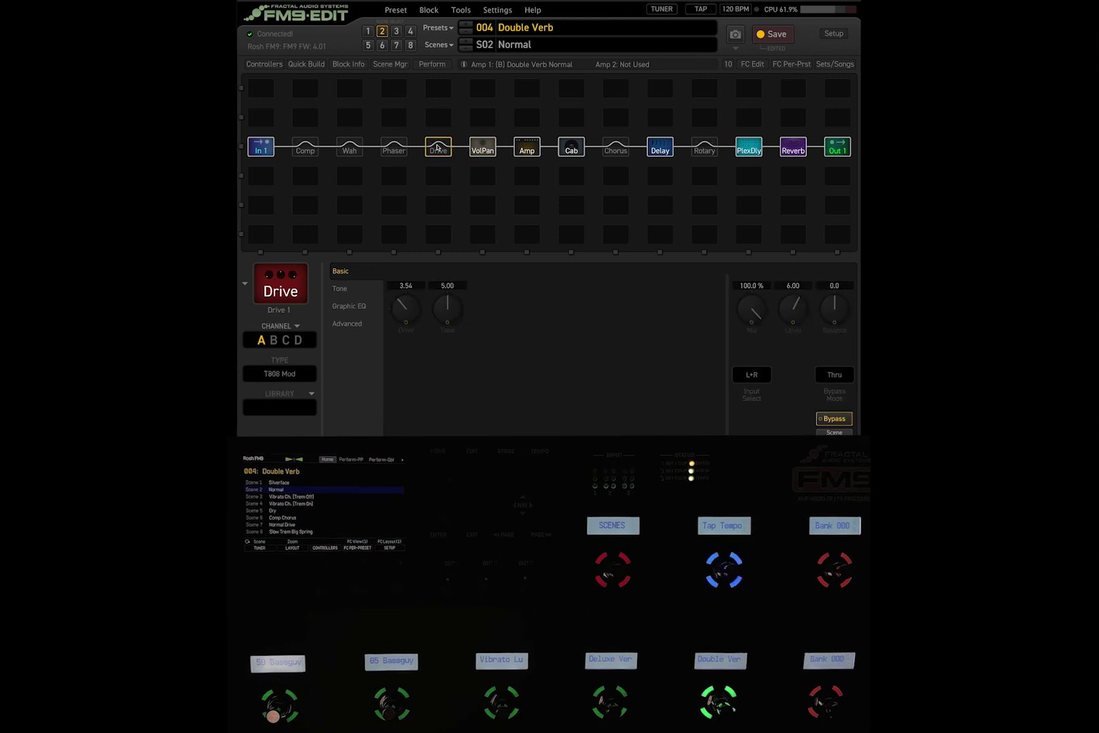